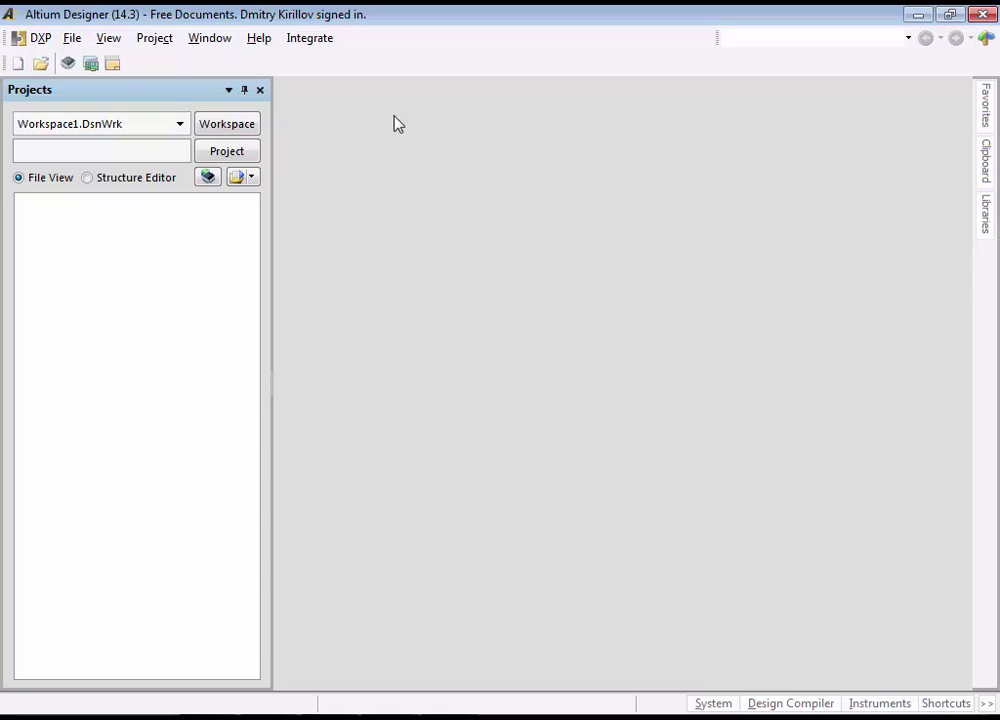
Step: Start a new project through the Integrate add-in
click(322, 40)
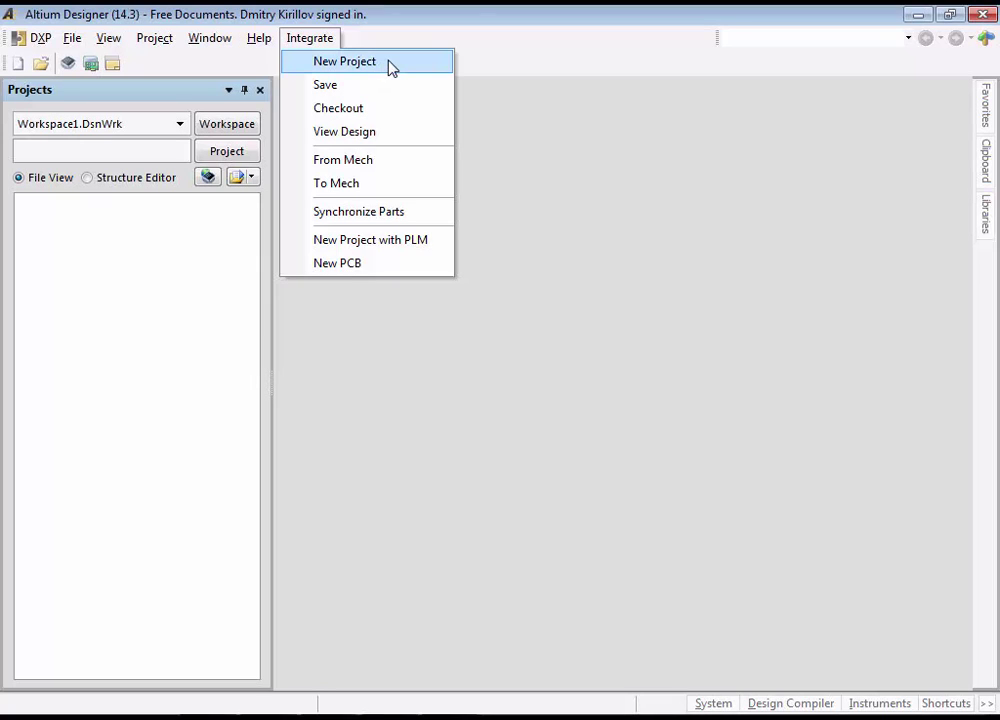
click(388, 63)
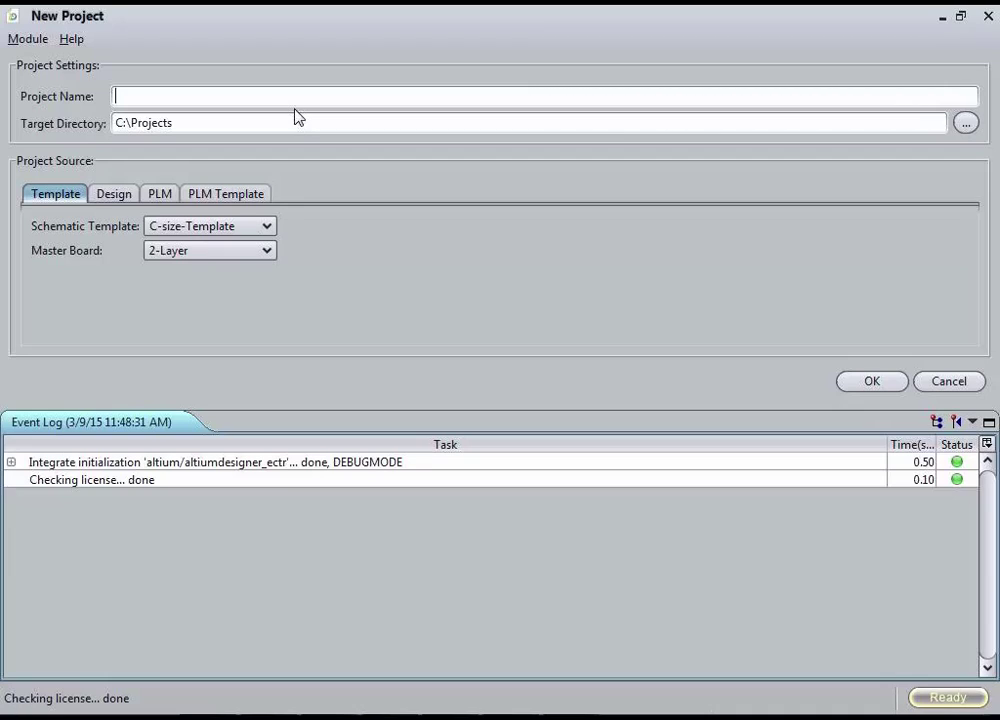
Step: Examine the Template, Design, PLM and PLM Template options available as the new project's source
click(120, 198)
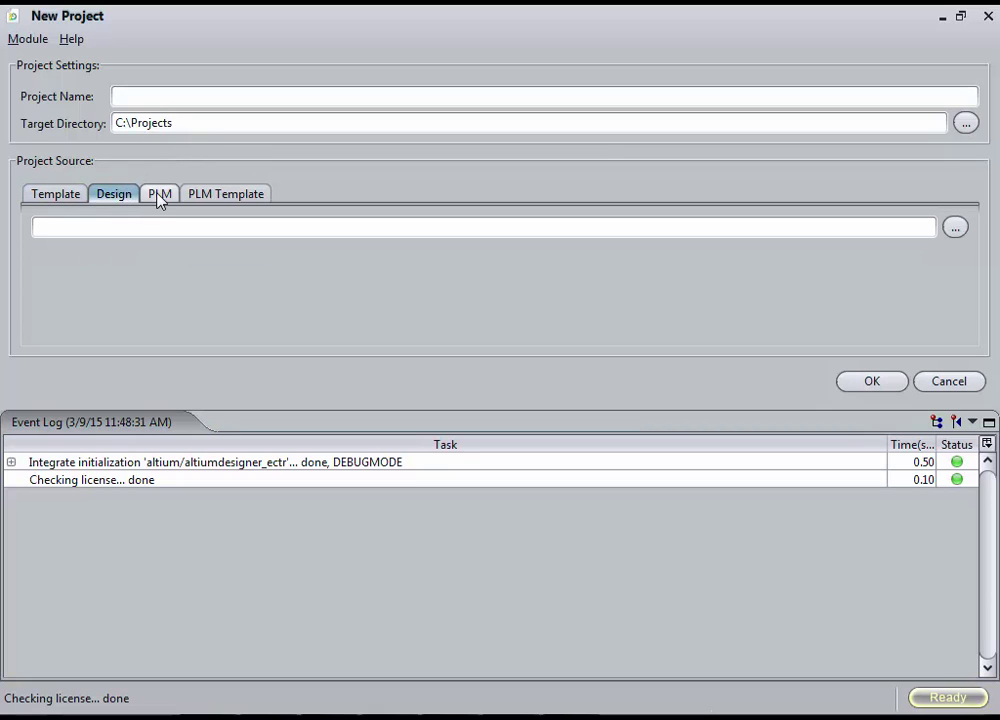
click(161, 198)
click(219, 199)
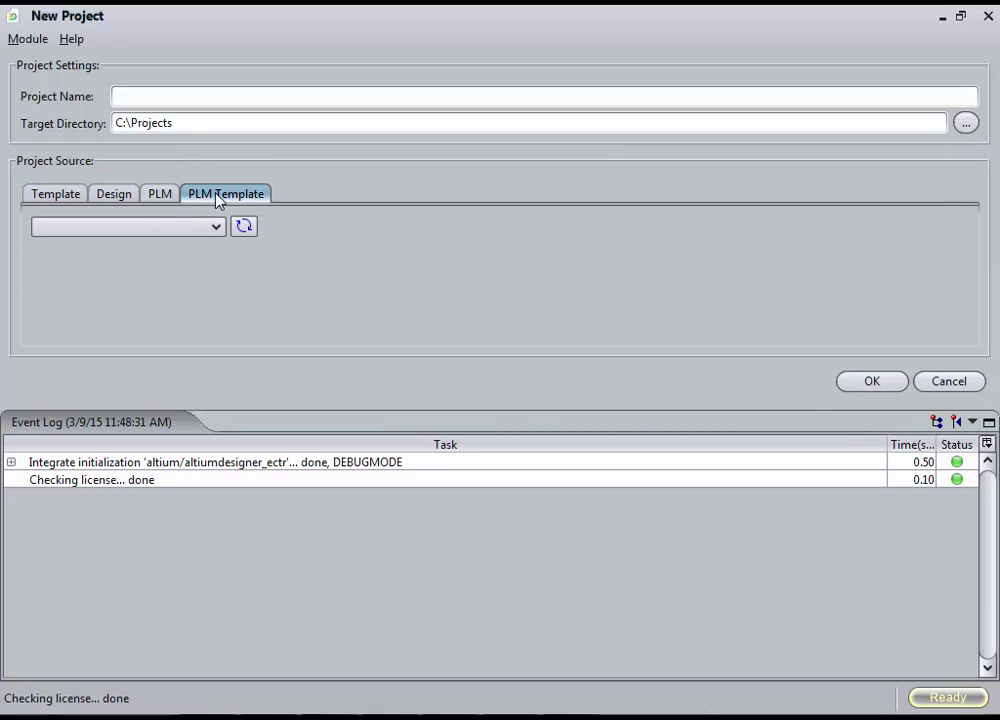
click(57, 196)
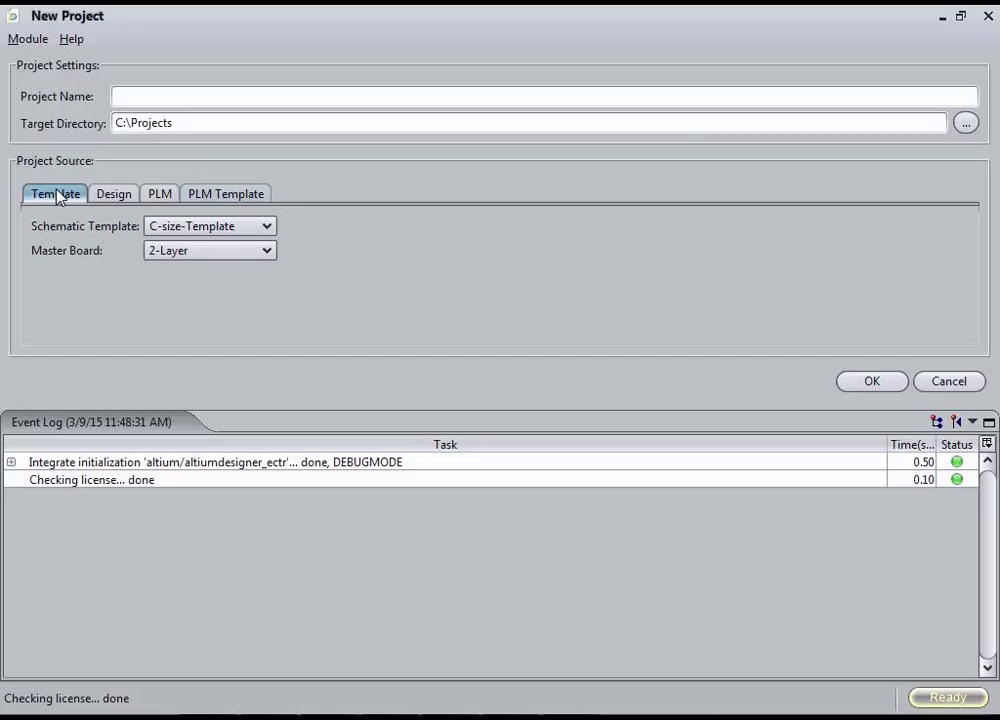
click(118, 195)
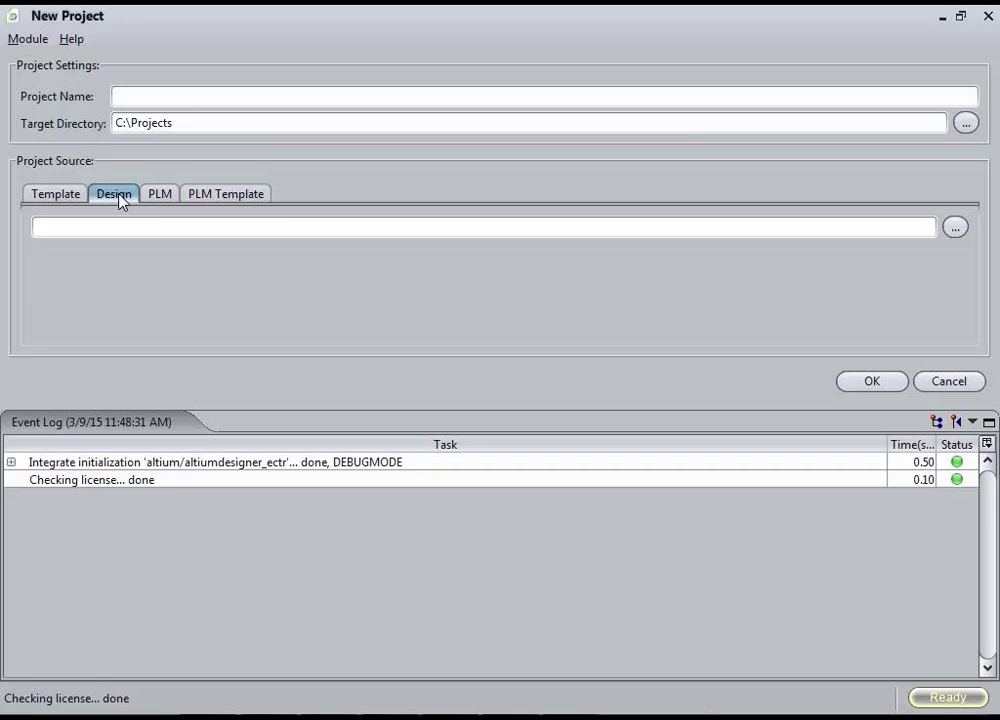
click(163, 196)
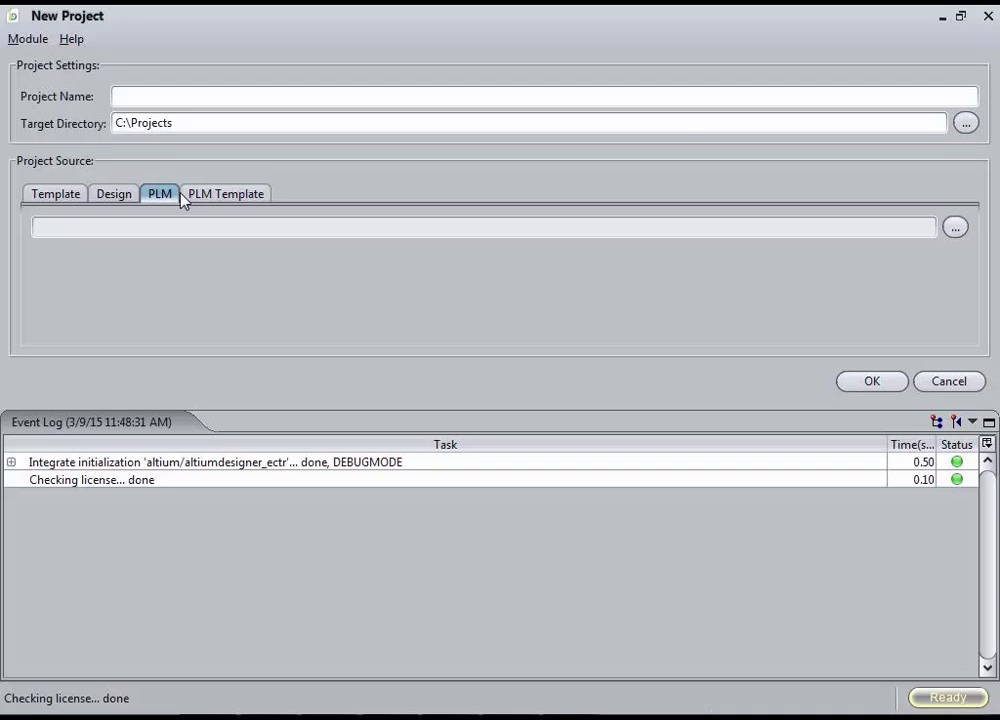
click(56, 195)
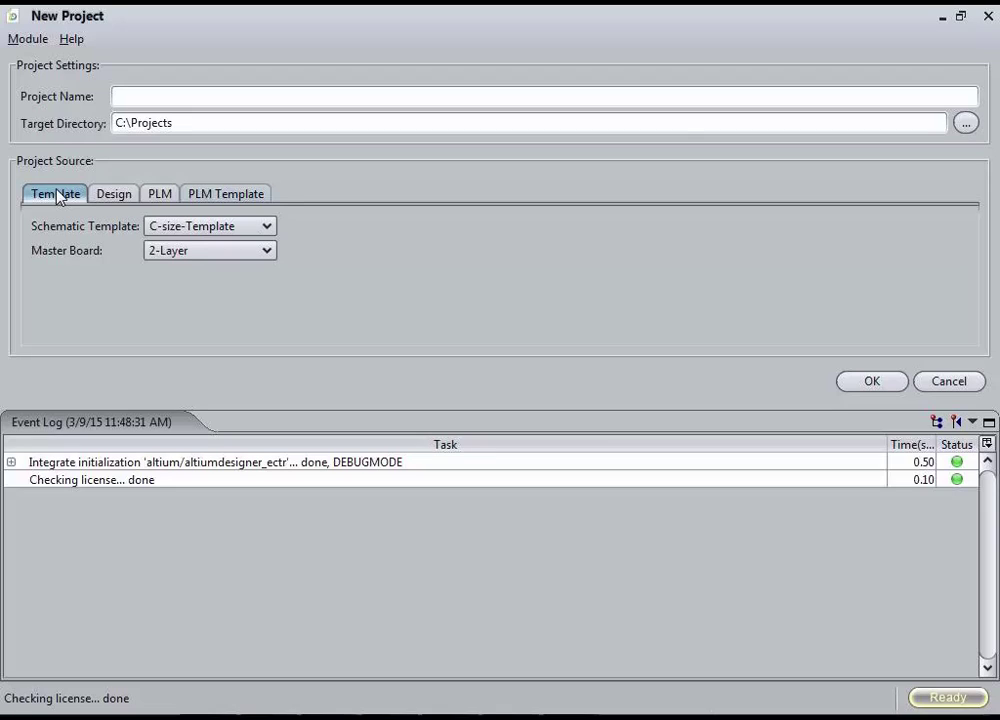
click(219, 197)
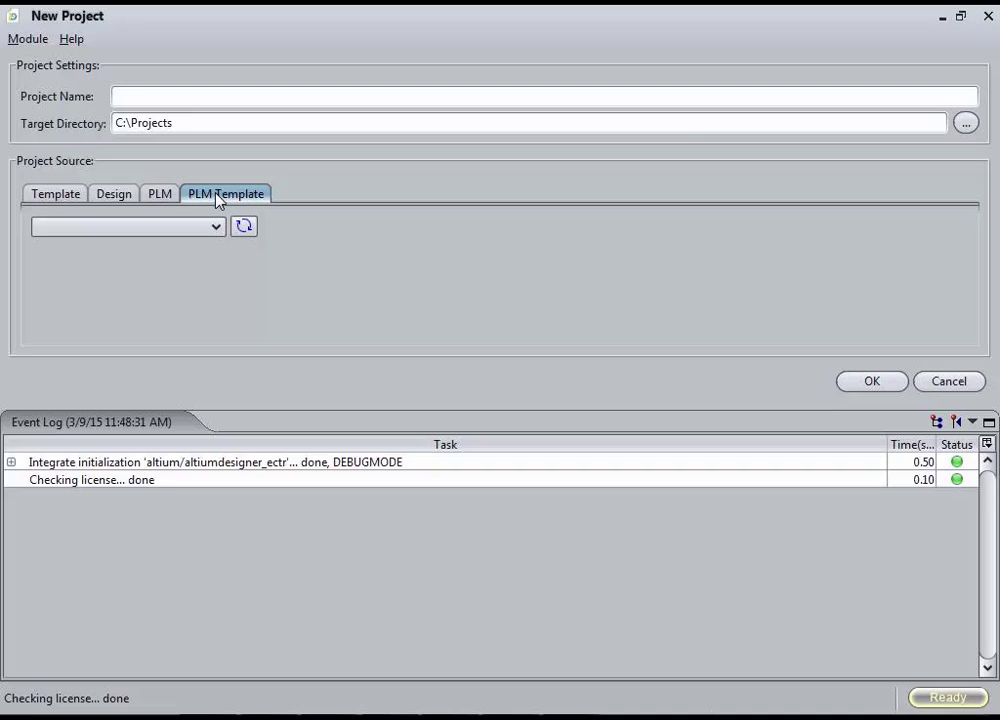
Step: Create a project named Demo_Video in C:\Projects from the C-size-Template schematic template and the 2-Layer master board
click(57, 195)
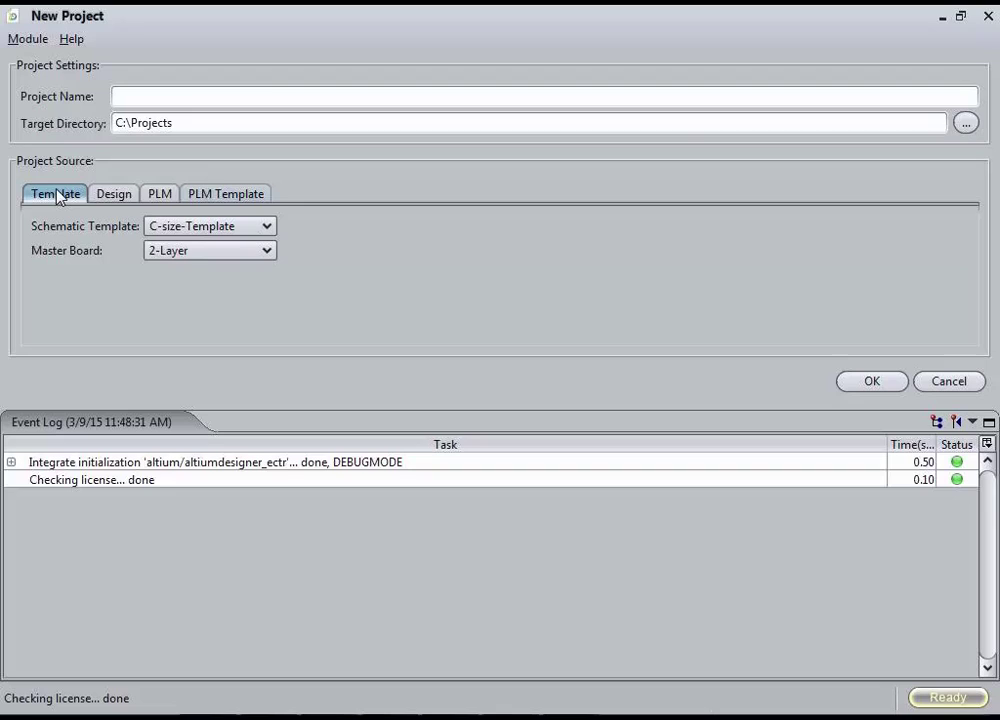
click(158, 97)
text(Demo_)
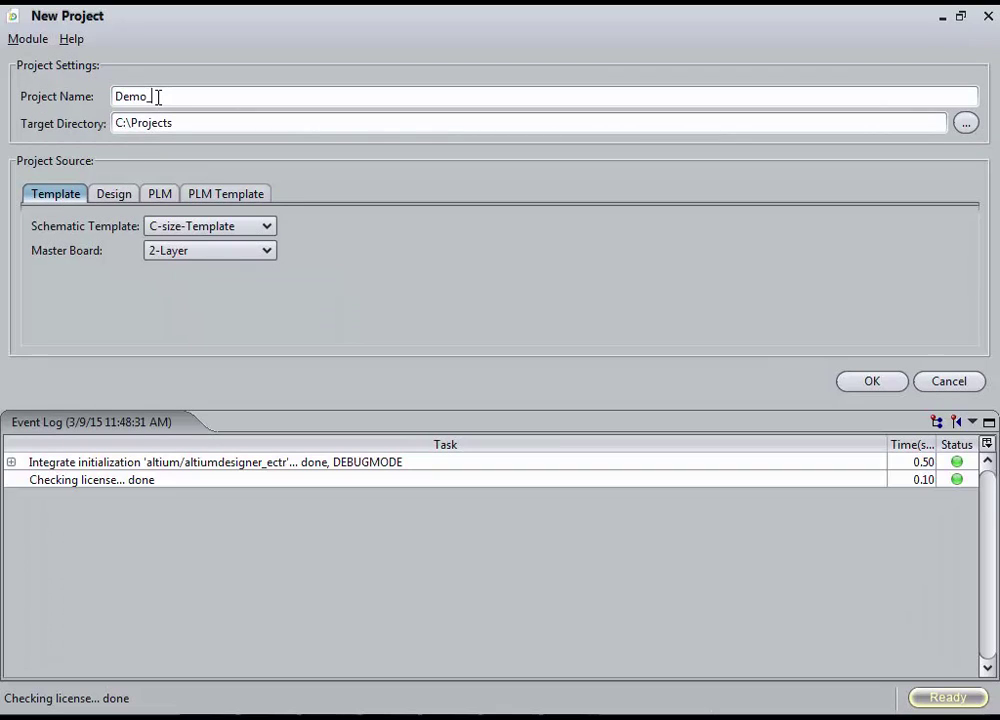
text(Video)
click(895, 381)
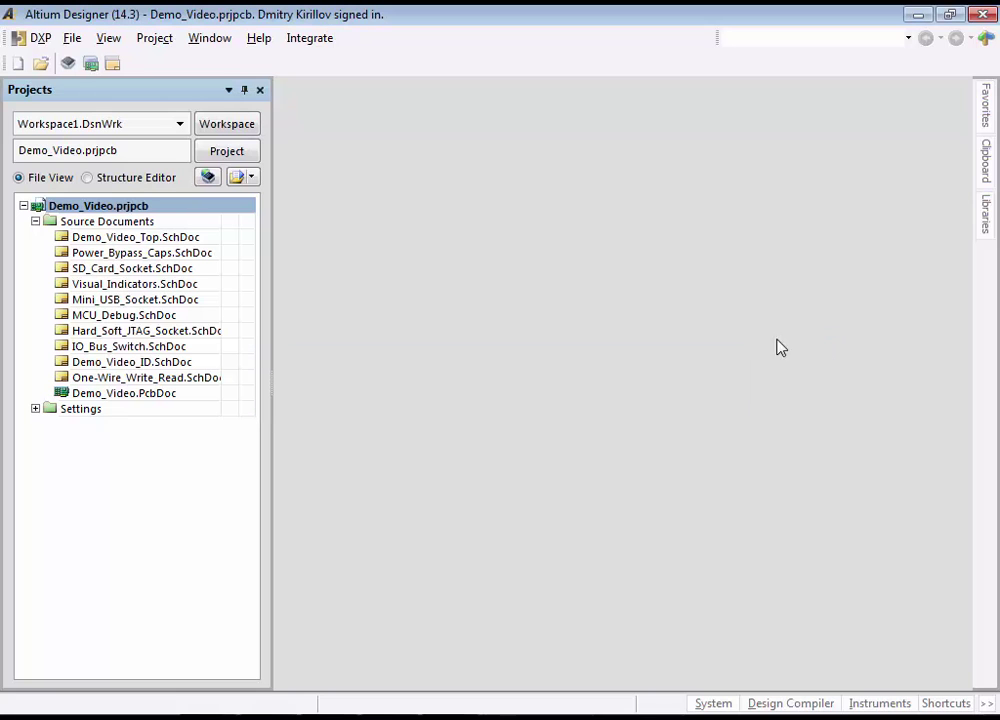
Step: View the Demo_Video_Top and Power_Bypass_Caps schematics, and close all open documents
double_click(155, 240)
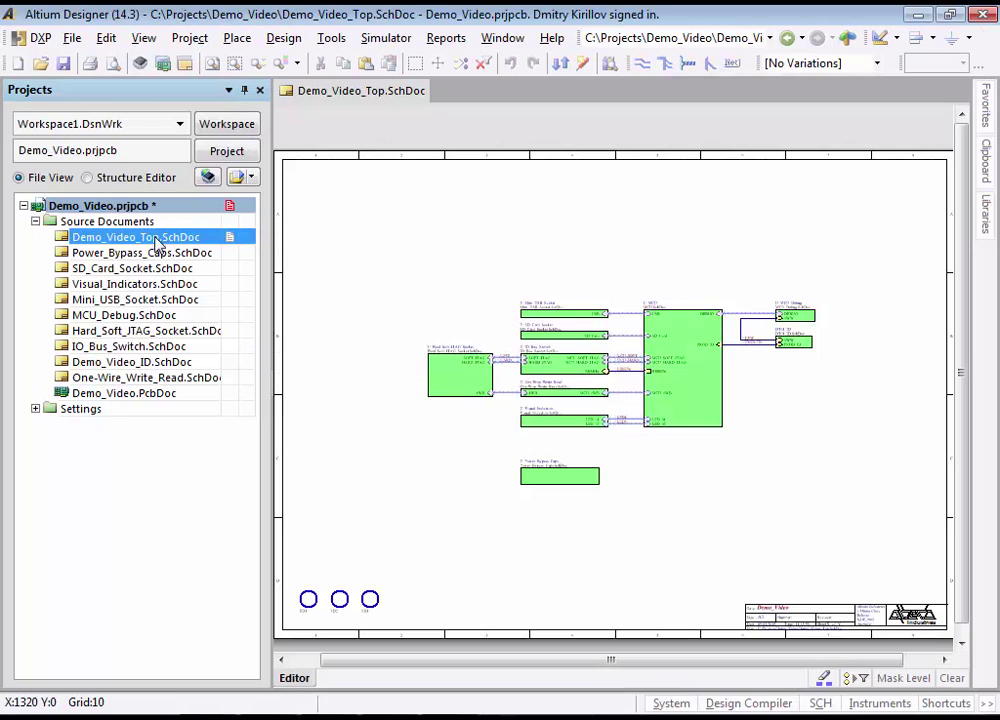
double_click(157, 260)
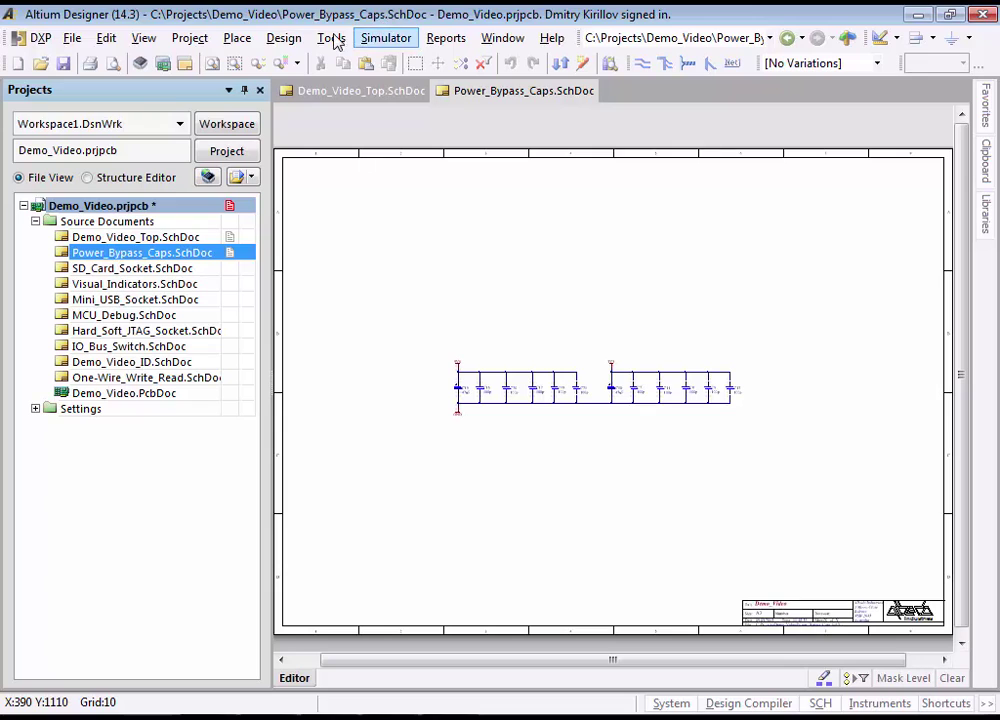
right_click(326, 94)
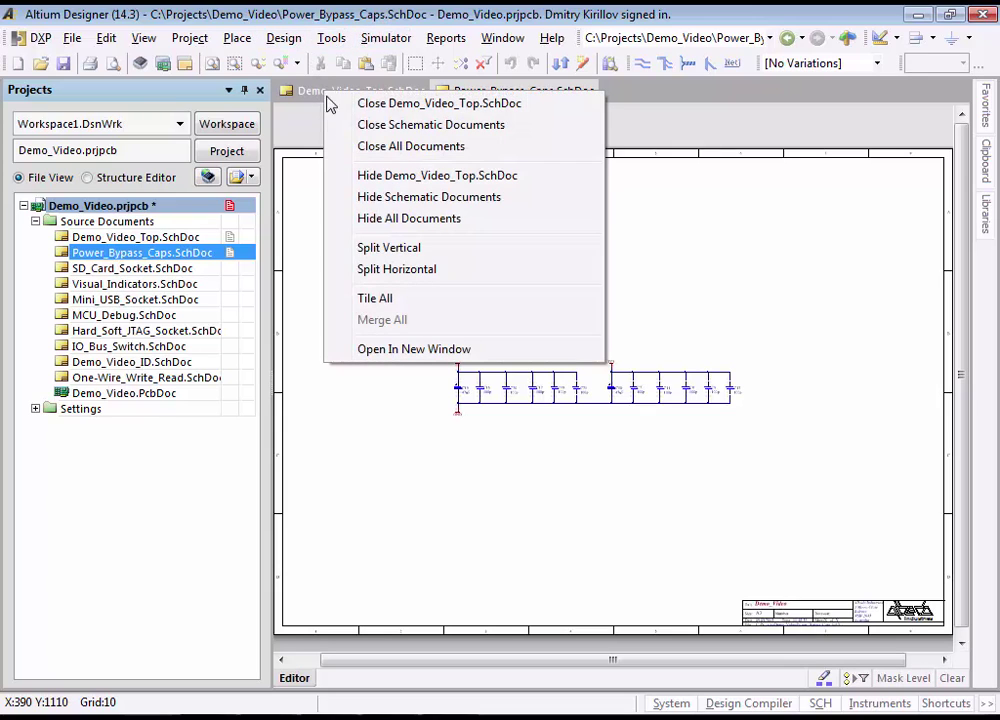
click(350, 146)
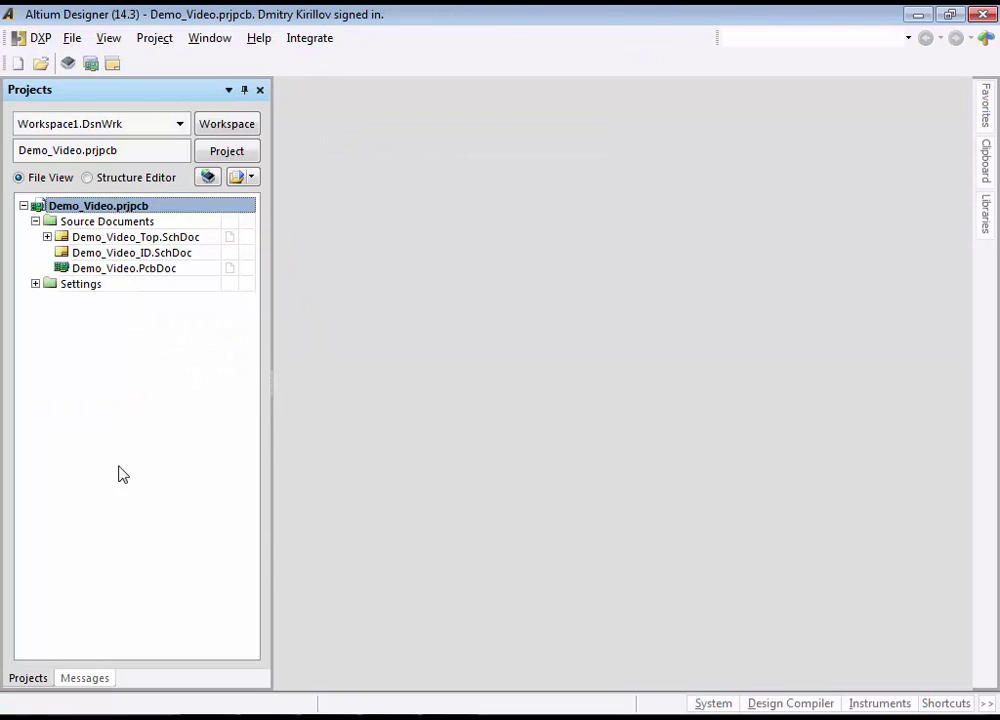
Step: Review the outputs and output containers in the project's Demo_Video.OutJob file, and close it
click(35, 284)
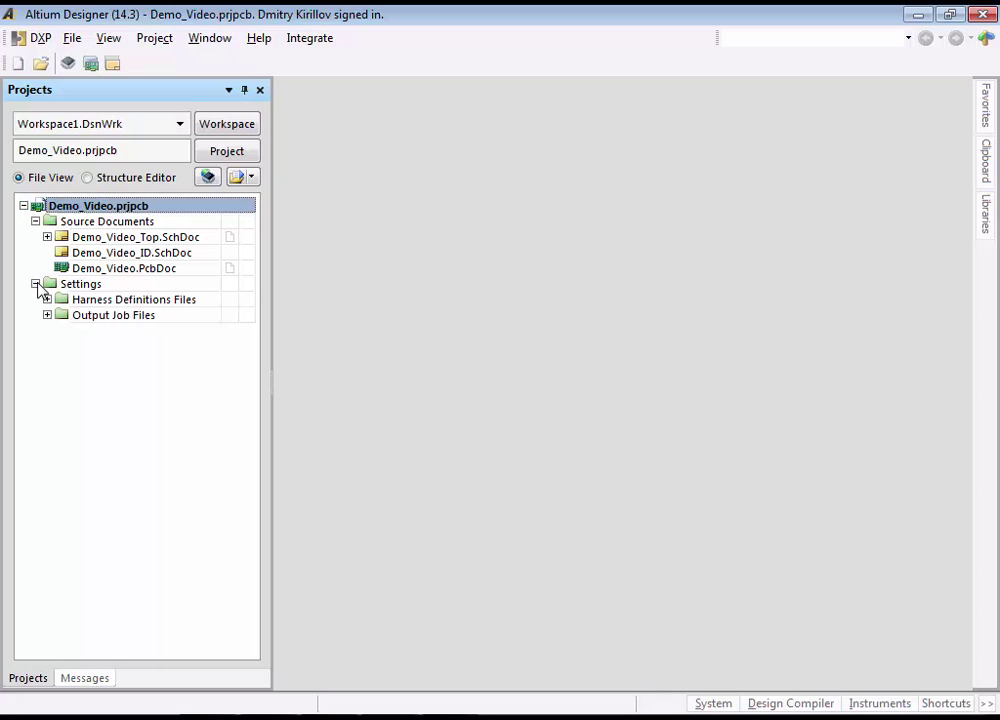
click(47, 315)
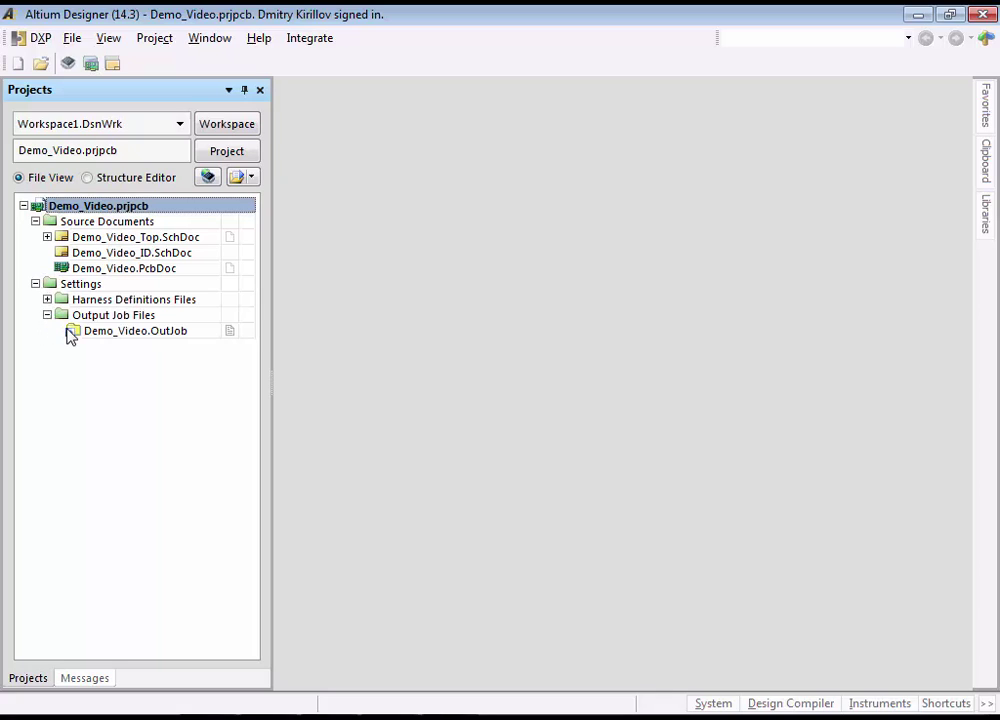
click(70, 334)
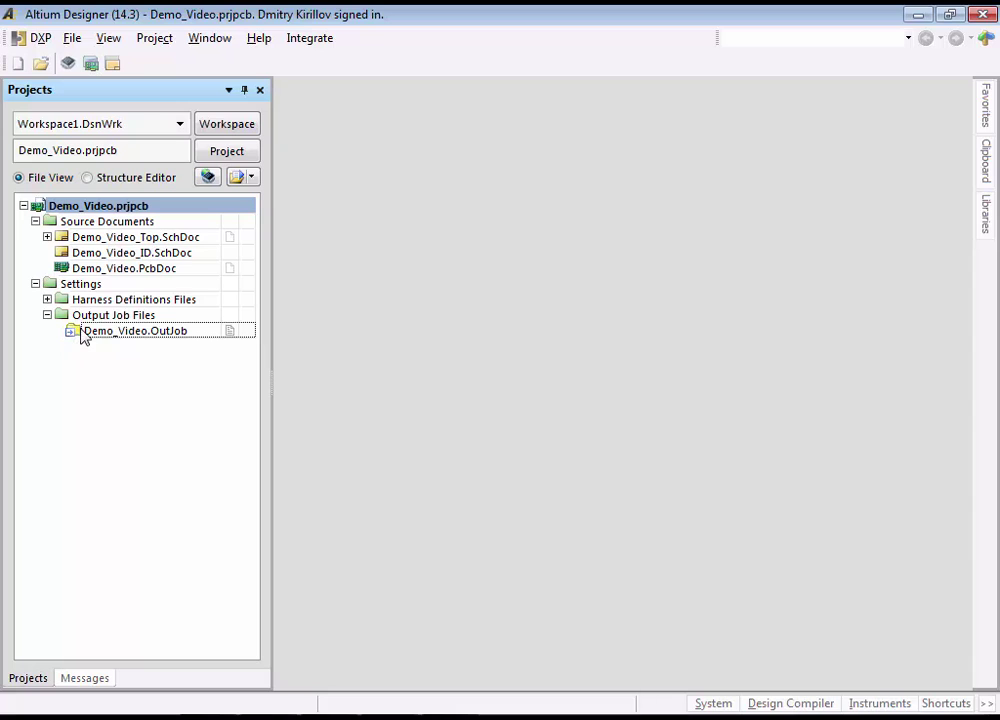
double_click(83, 333)
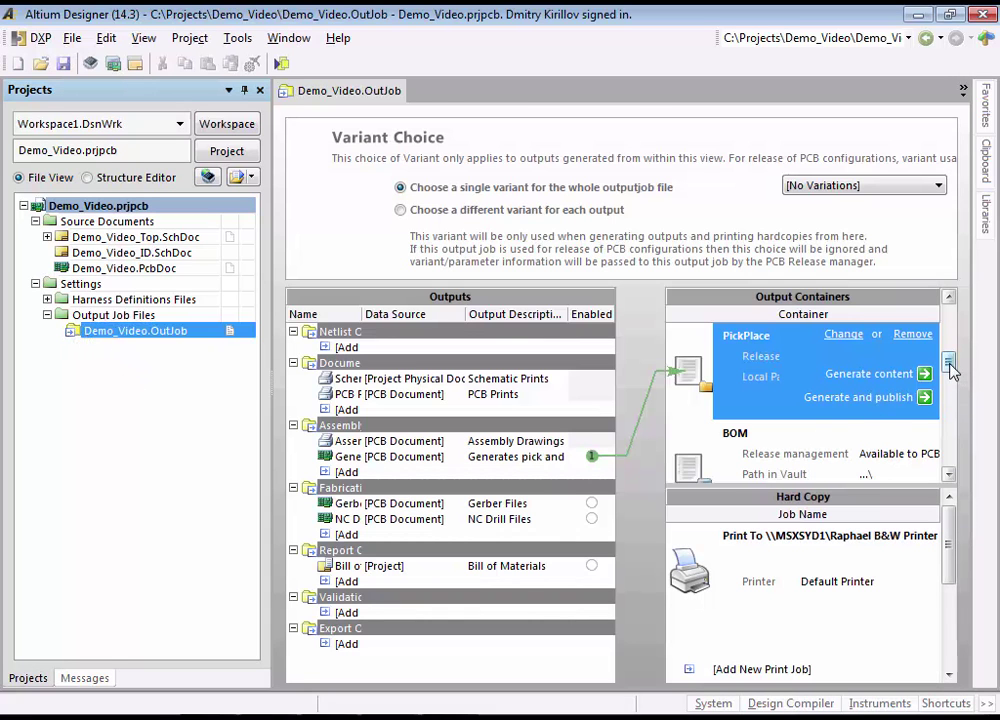
drag(951, 366, 958, 440)
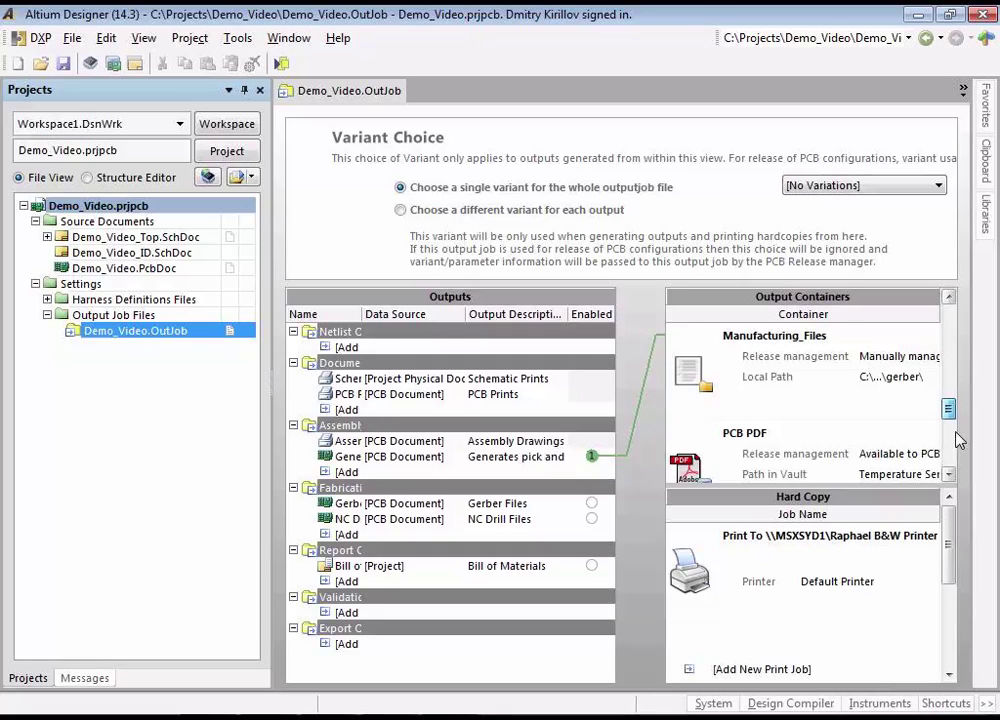
scroll(957, 438, down, 3)
scroll(957, 390, up, 3)
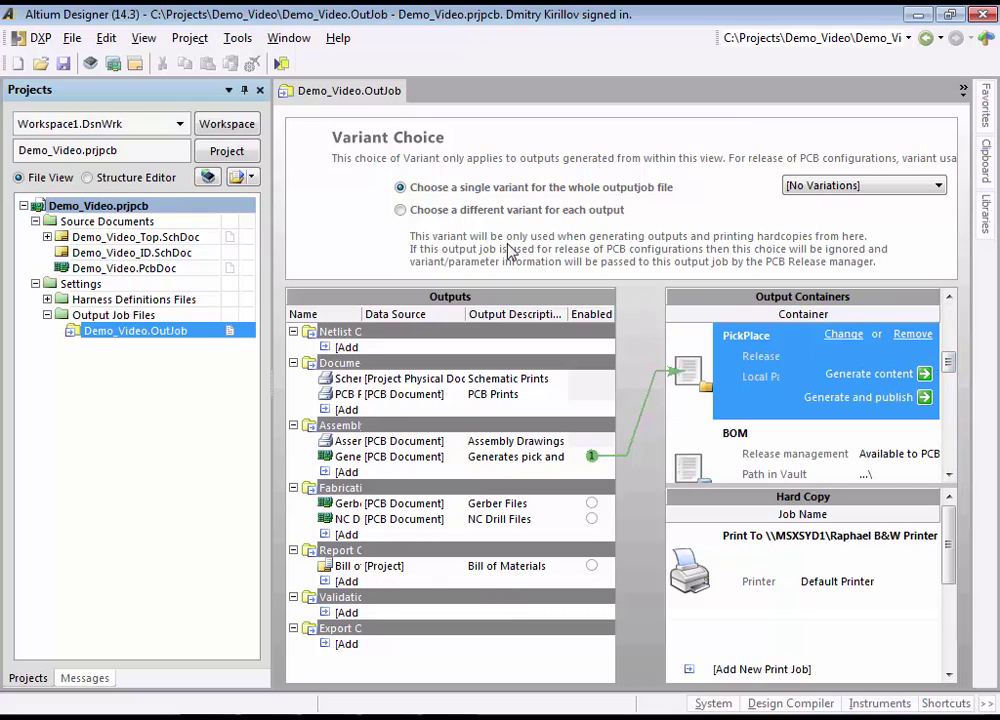
right_click(360, 93)
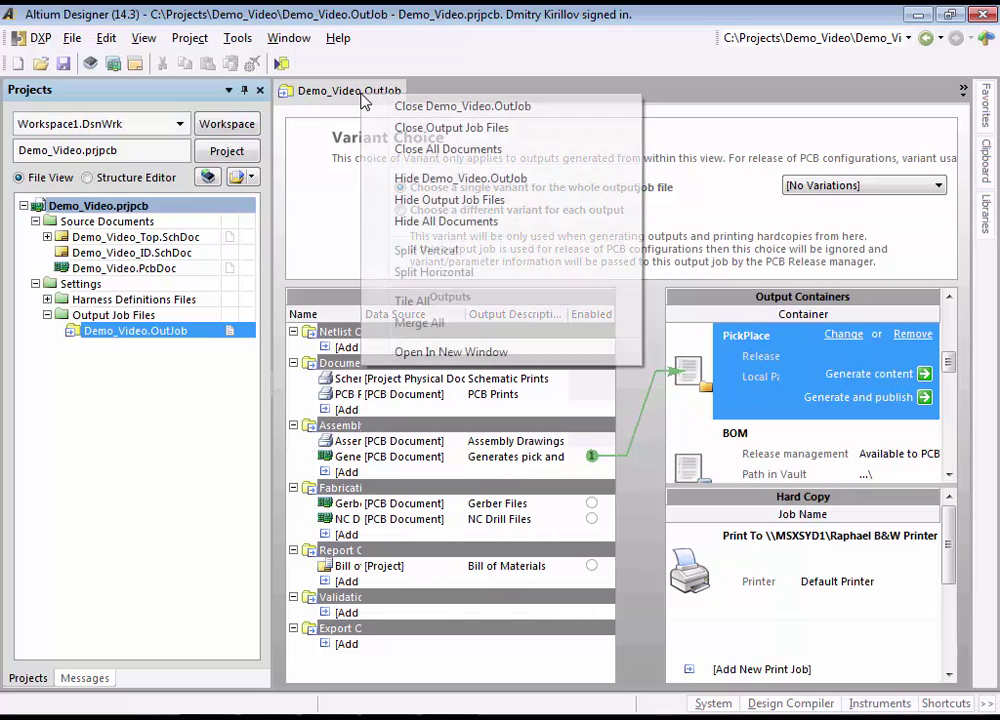
click(412, 151)
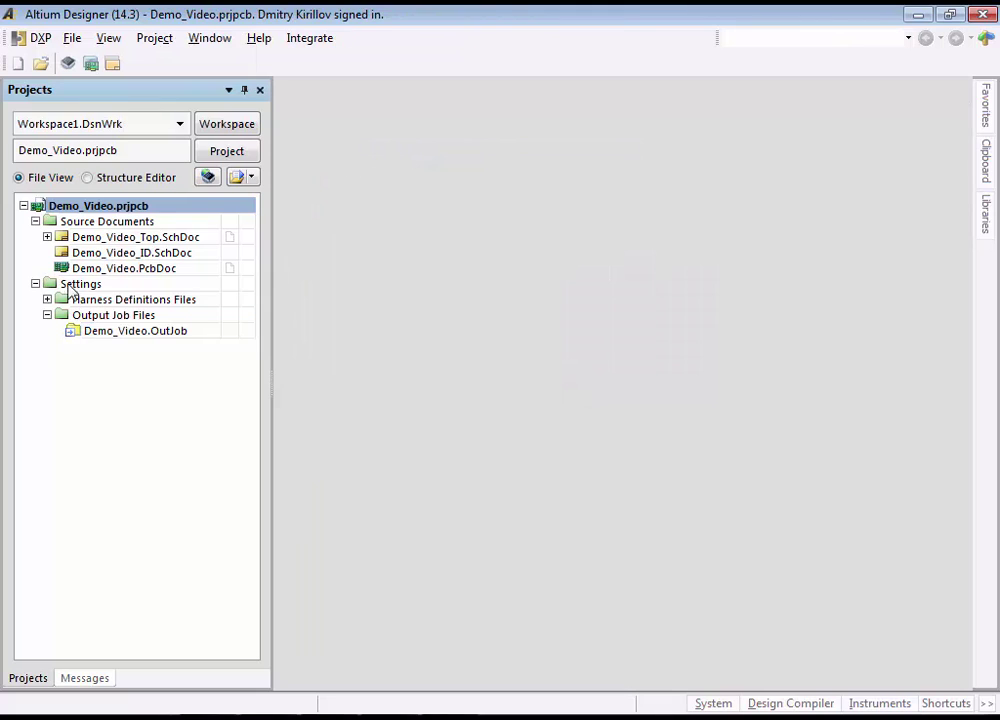
click(35, 284)
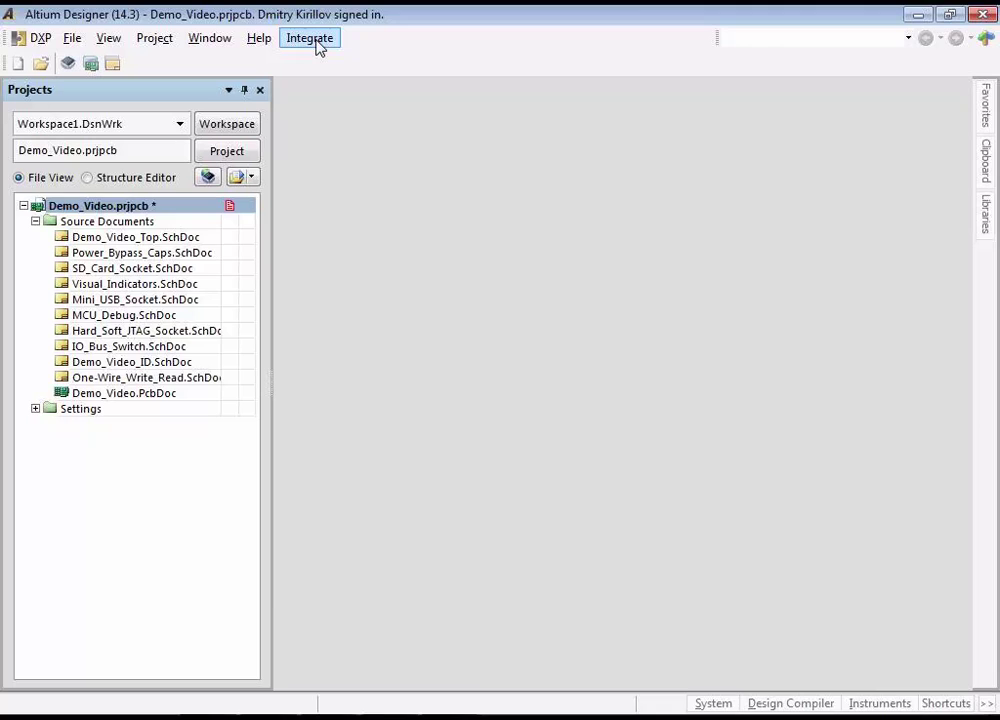
Step: Save the design to PLM by creating its innovation document, and create the PCB and assembly items with Upload All
click(318, 47)
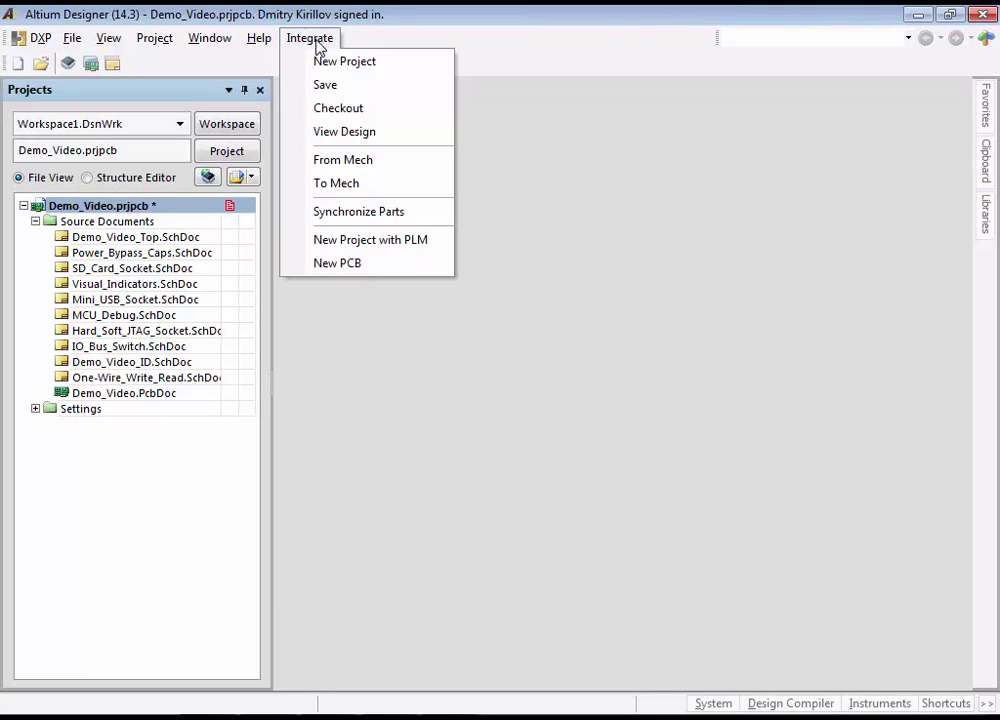
click(330, 93)
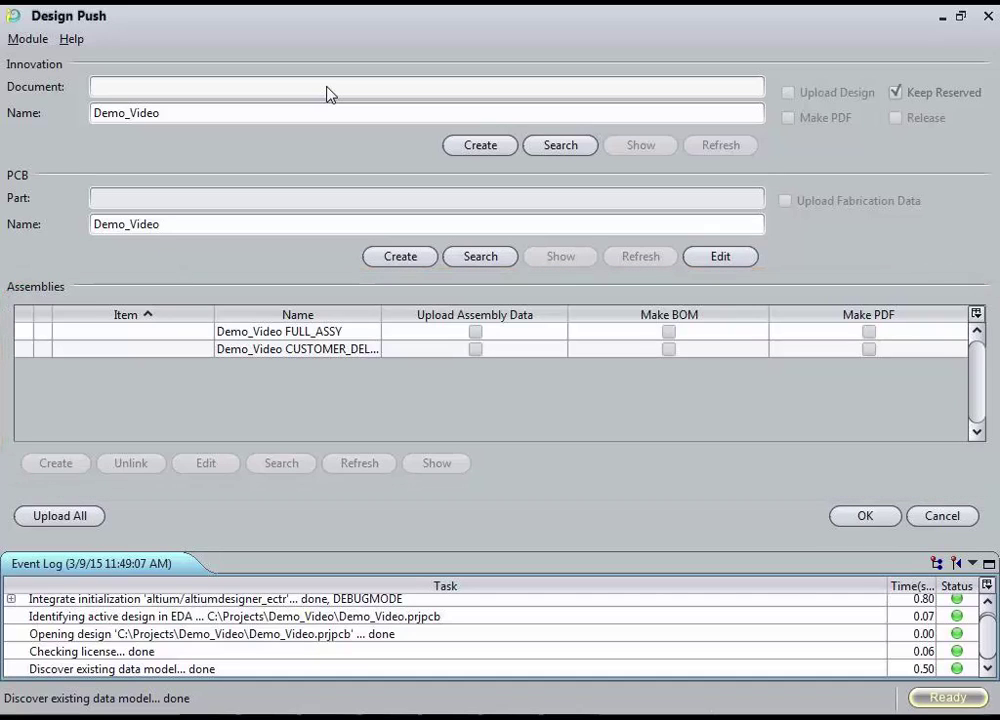
click(484, 148)
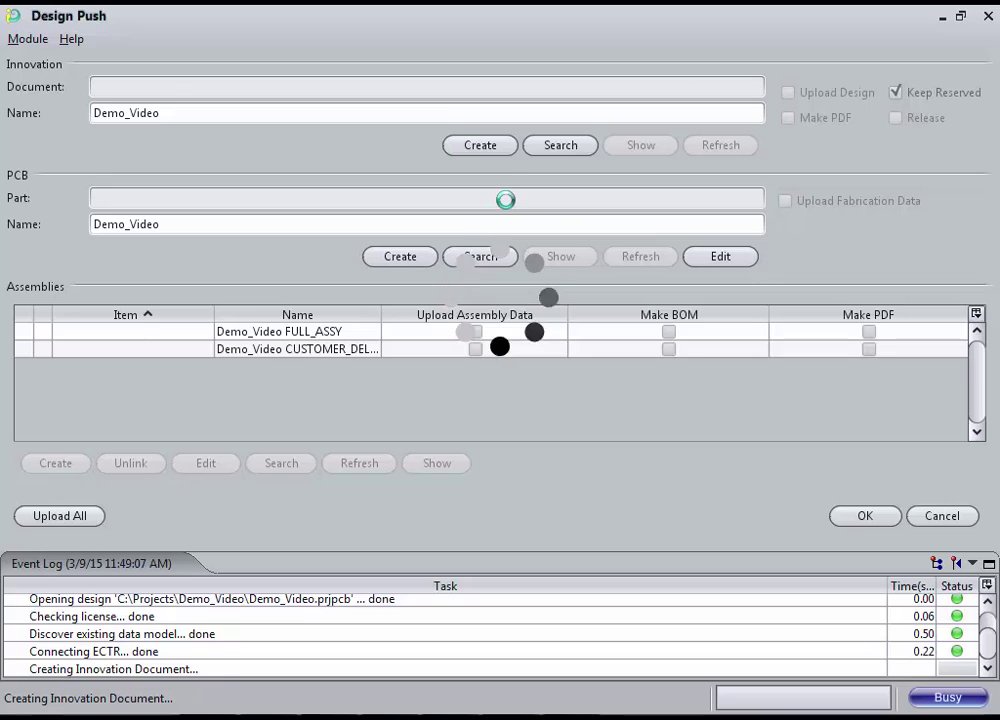
click(39, 518)
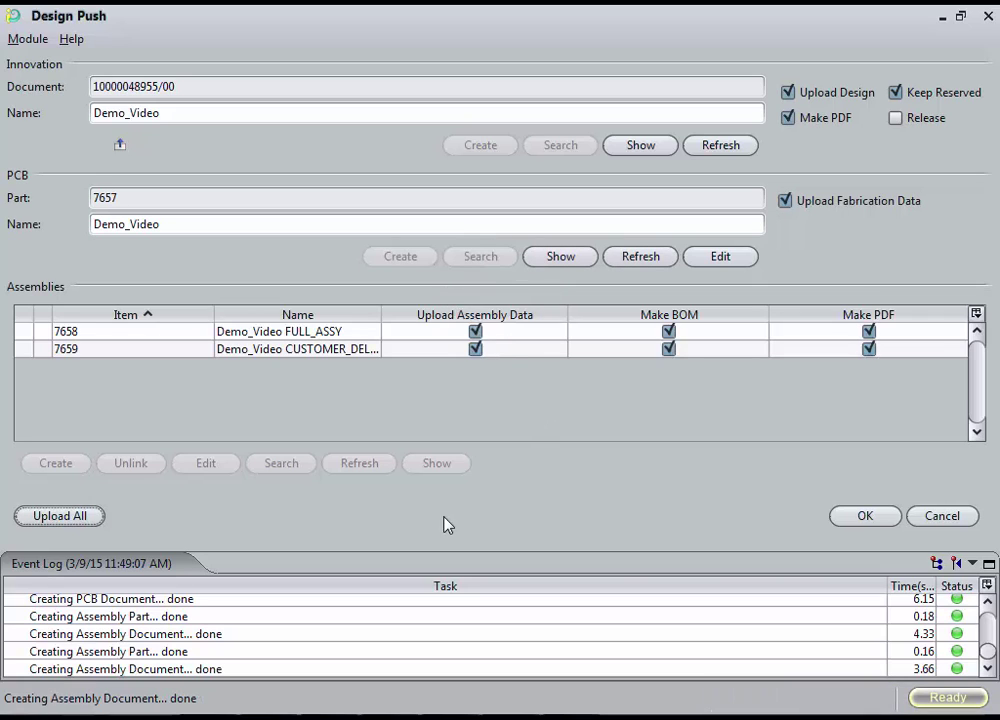
Step: Review the editable data of the Demo_Video PCB and the Demo_Video FULL_ASSY assembly, cancelling each without changes
click(710, 259)
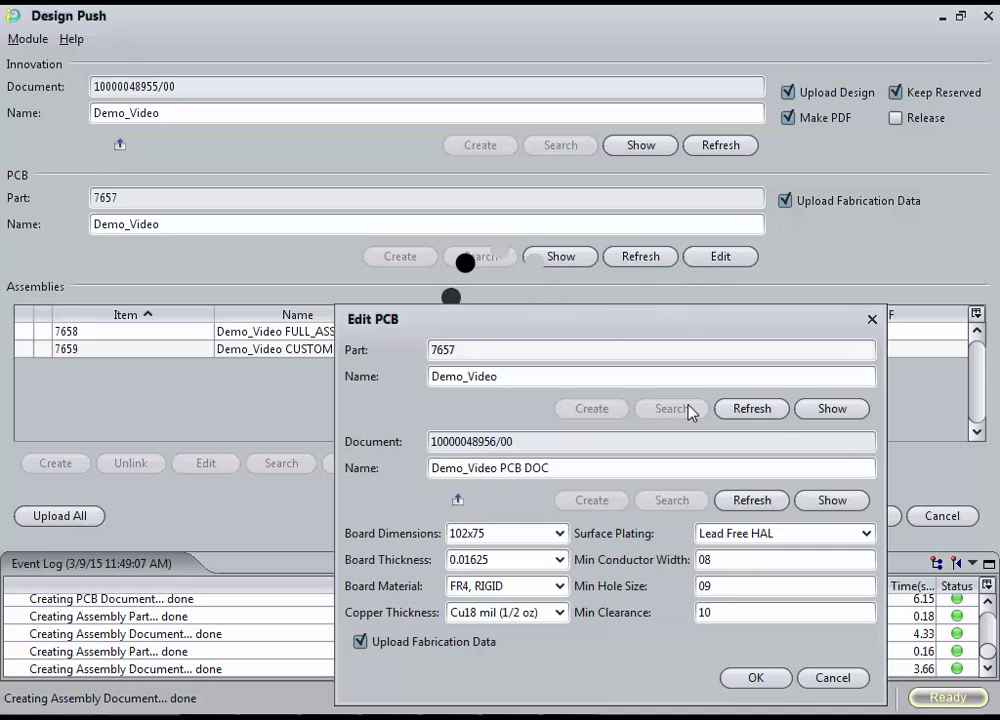
click(843, 681)
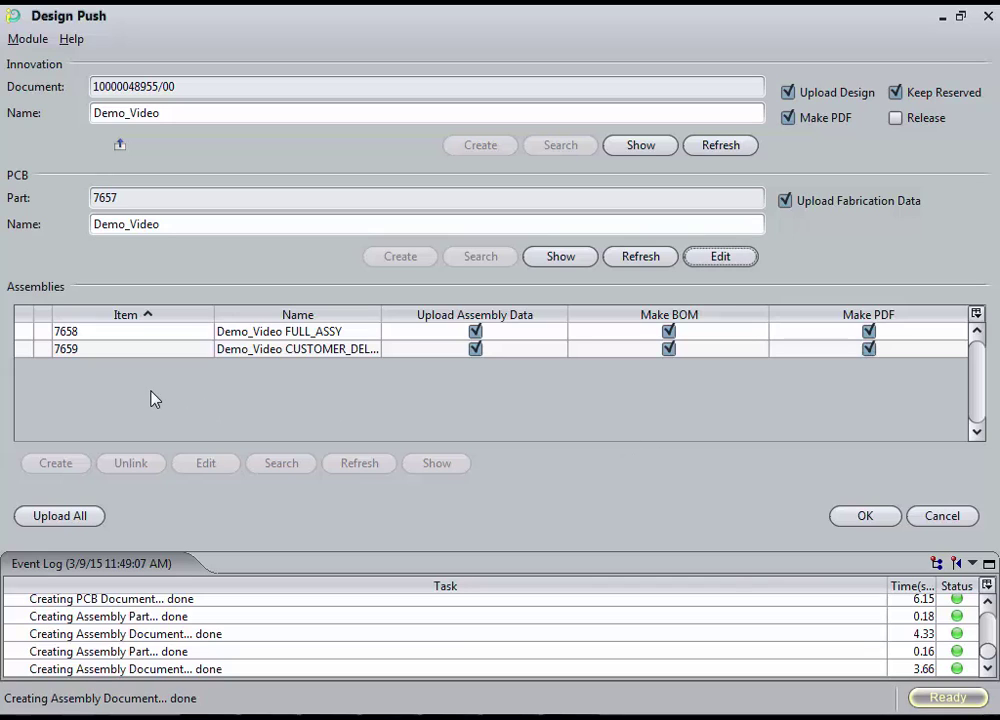
click(176, 337)
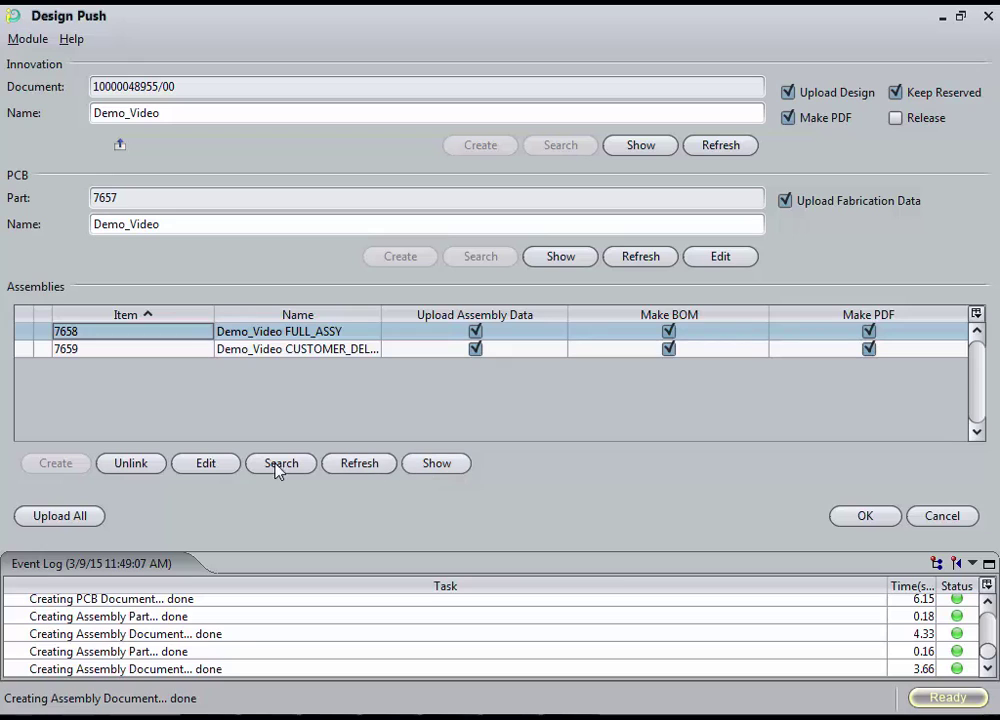
click(224, 466)
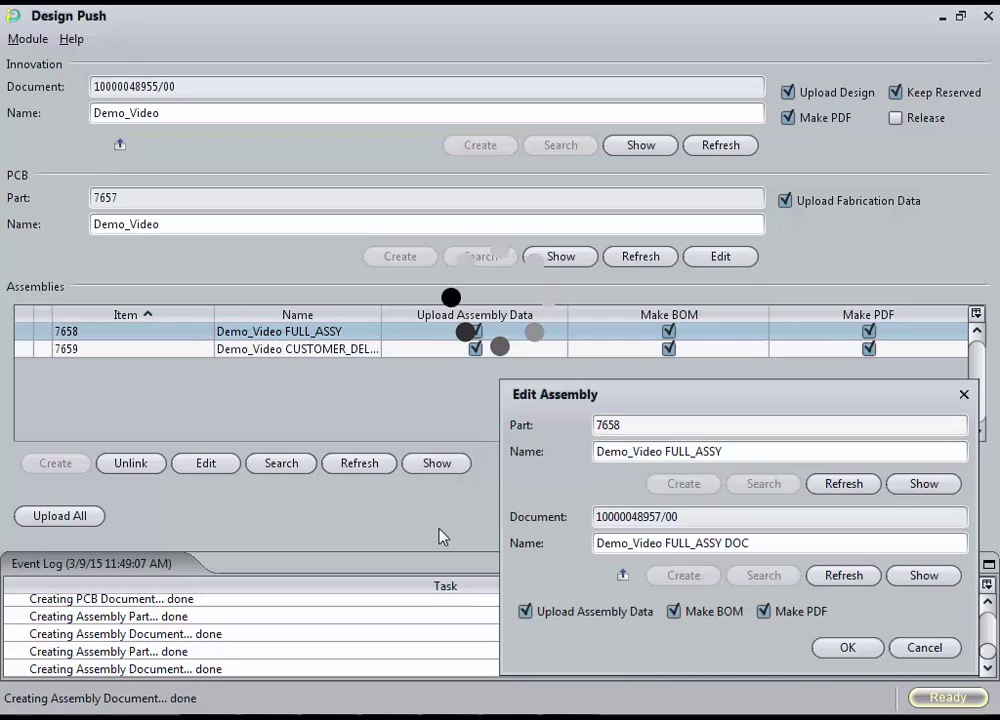
click(935, 649)
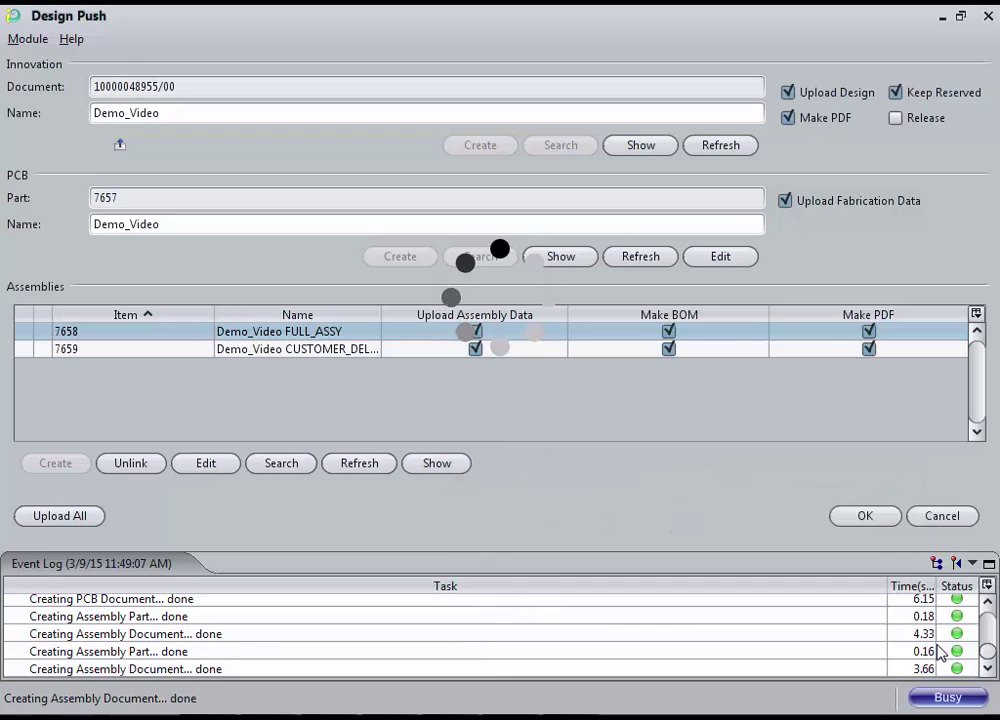
Step: Check the copper thickness options in the Demo_Video PCB's editable data, and cancel the edit
click(707, 259)
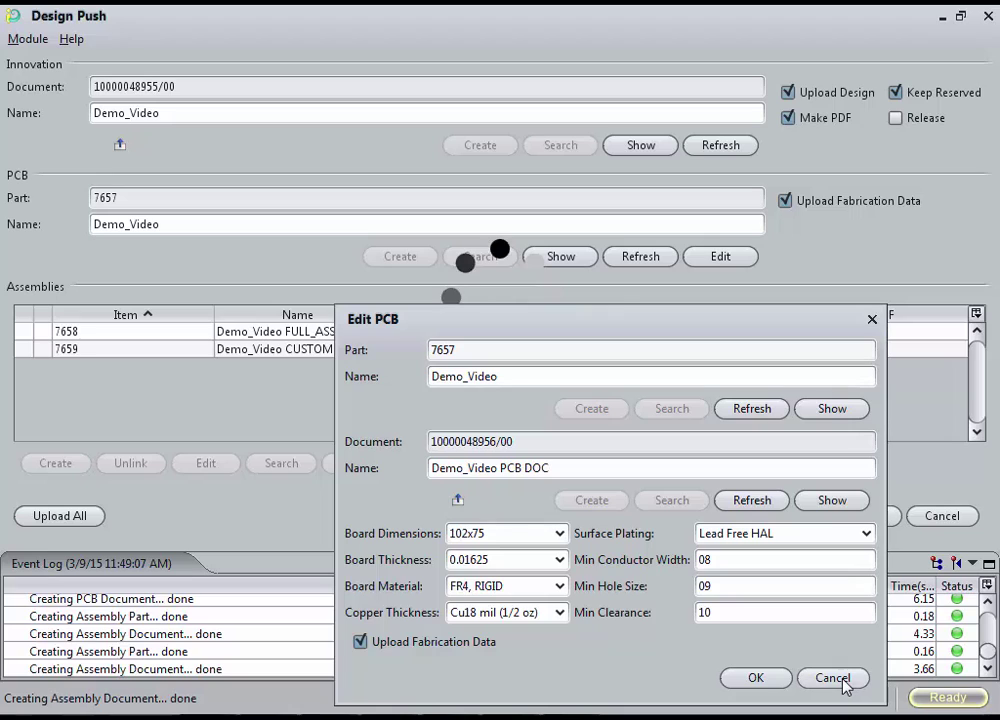
click(558, 613)
click(505, 633)
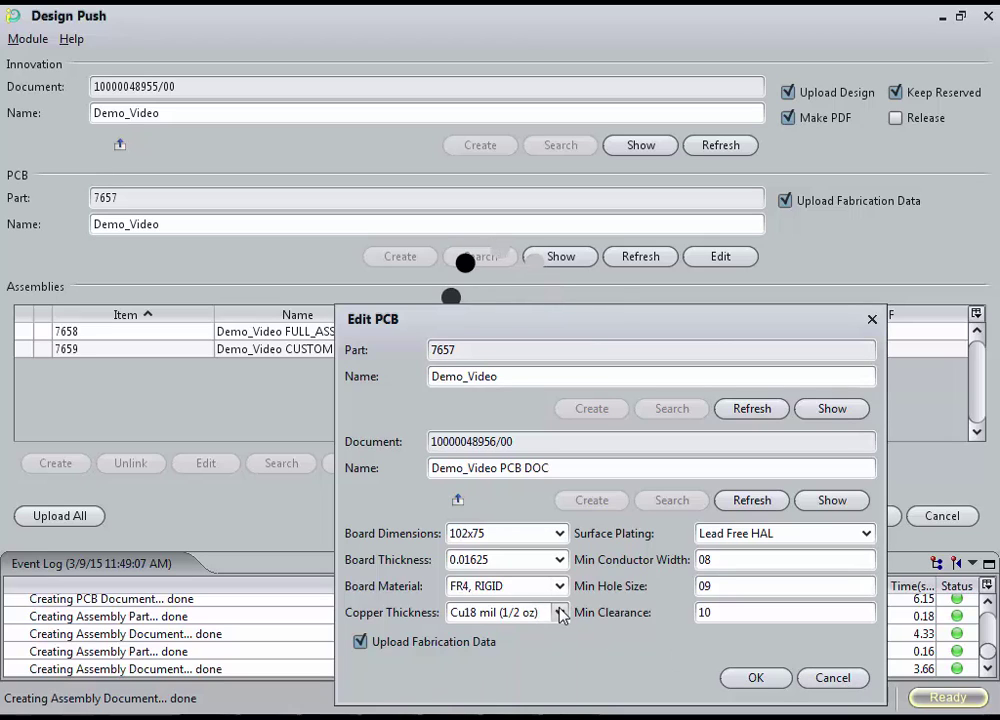
click(820, 678)
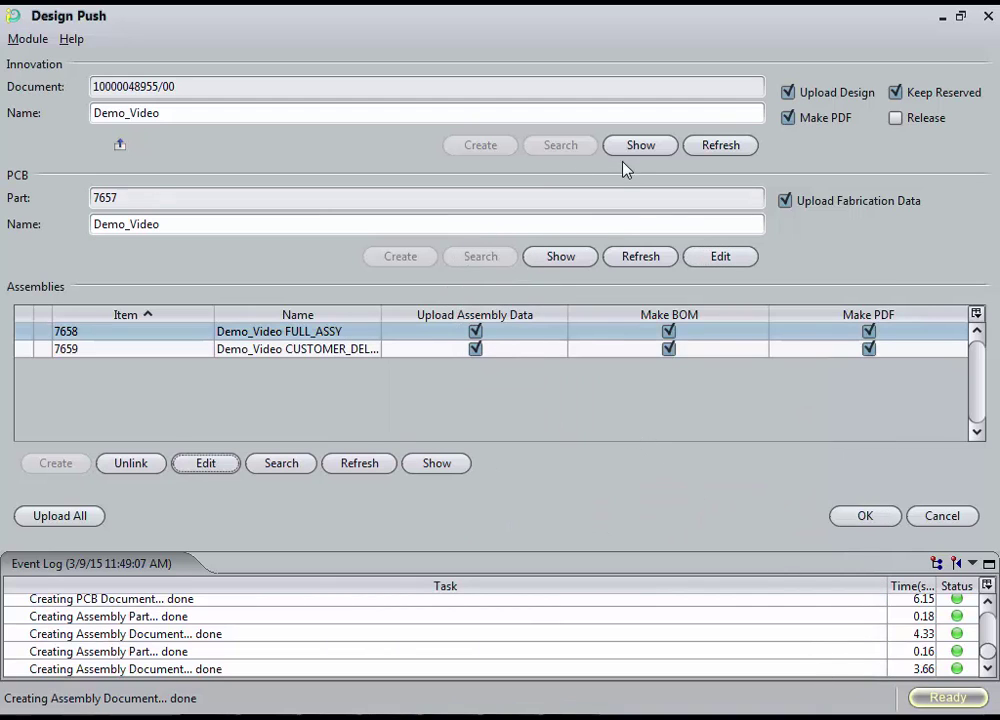
Step: Show the innovation document and the PCB part's Basic Data 1 and Basic Data 2 views in SAP, and return to Design Push
click(640, 145)
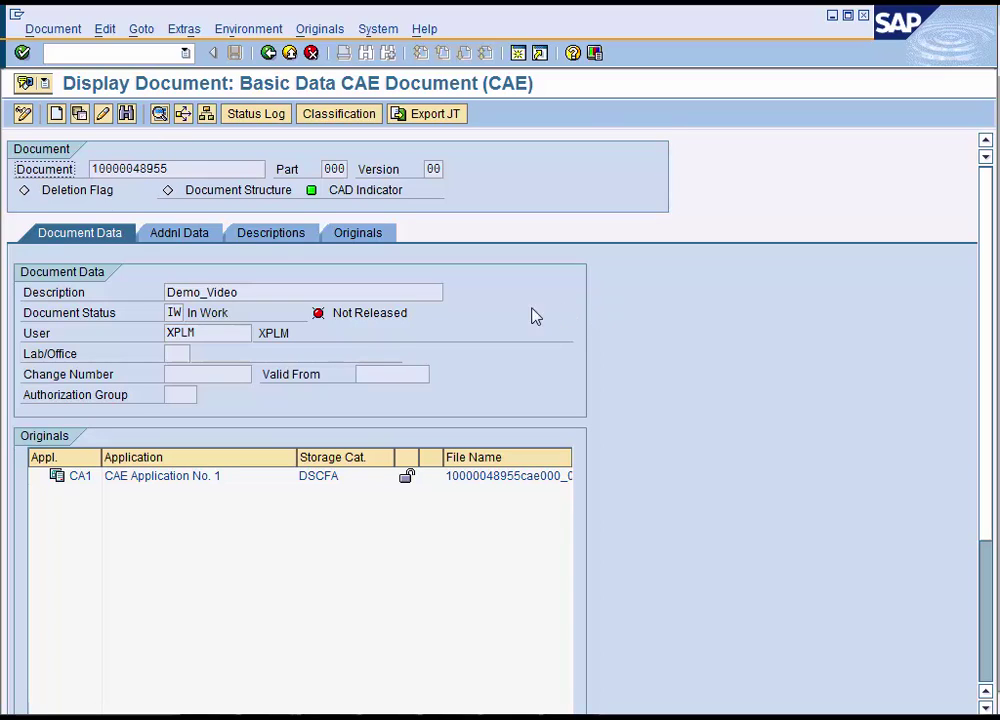
click(269, 53)
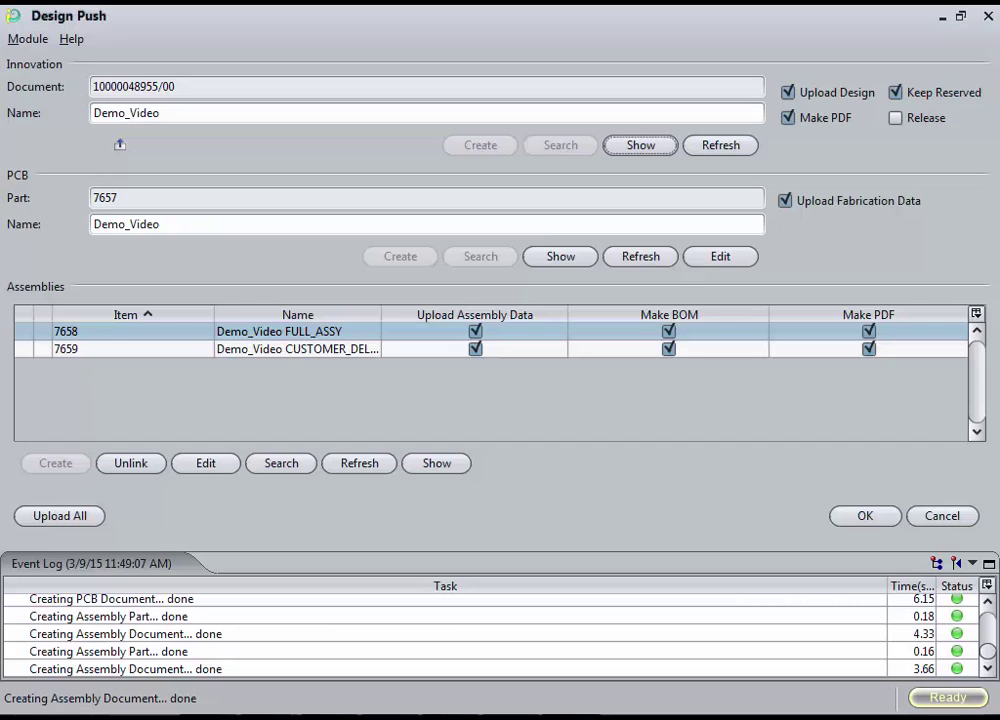
click(551, 257)
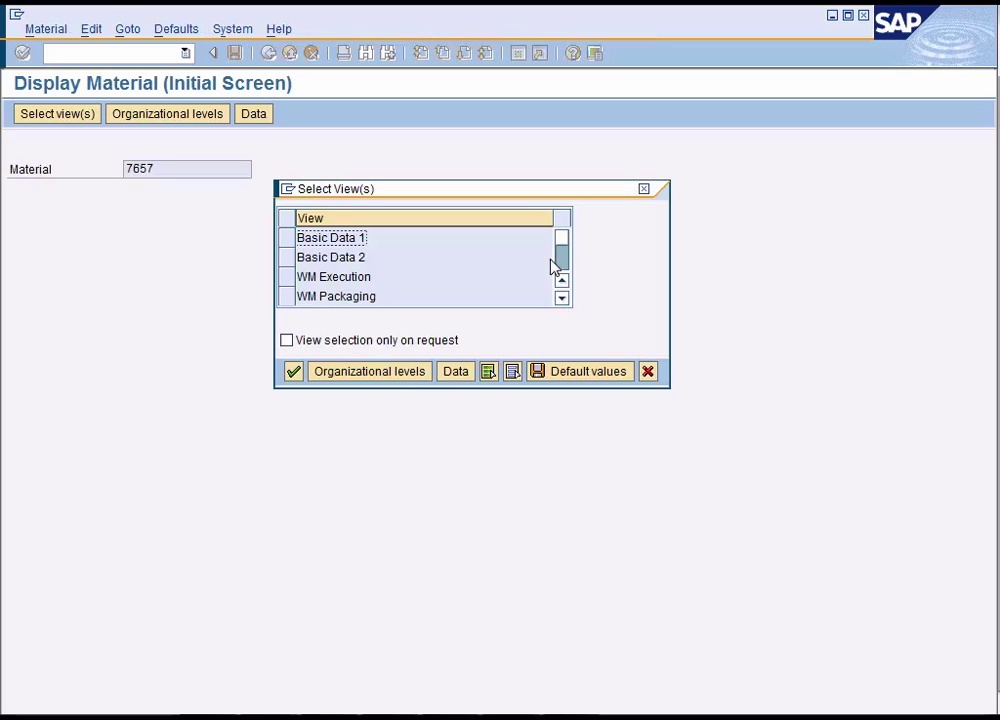
click(287, 240)
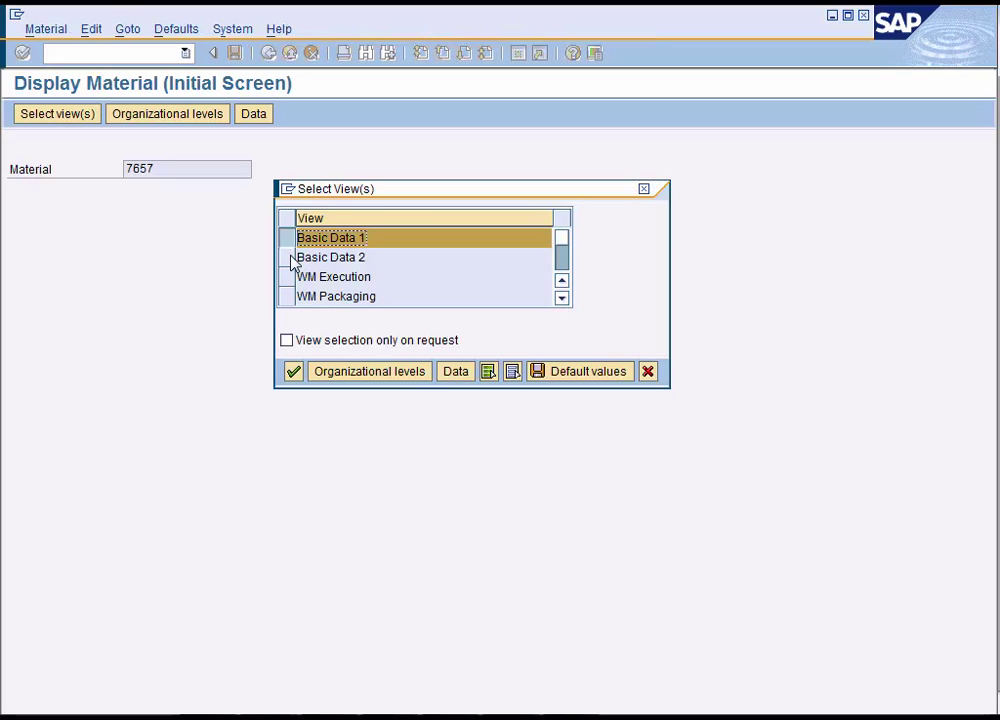
click(287, 258)
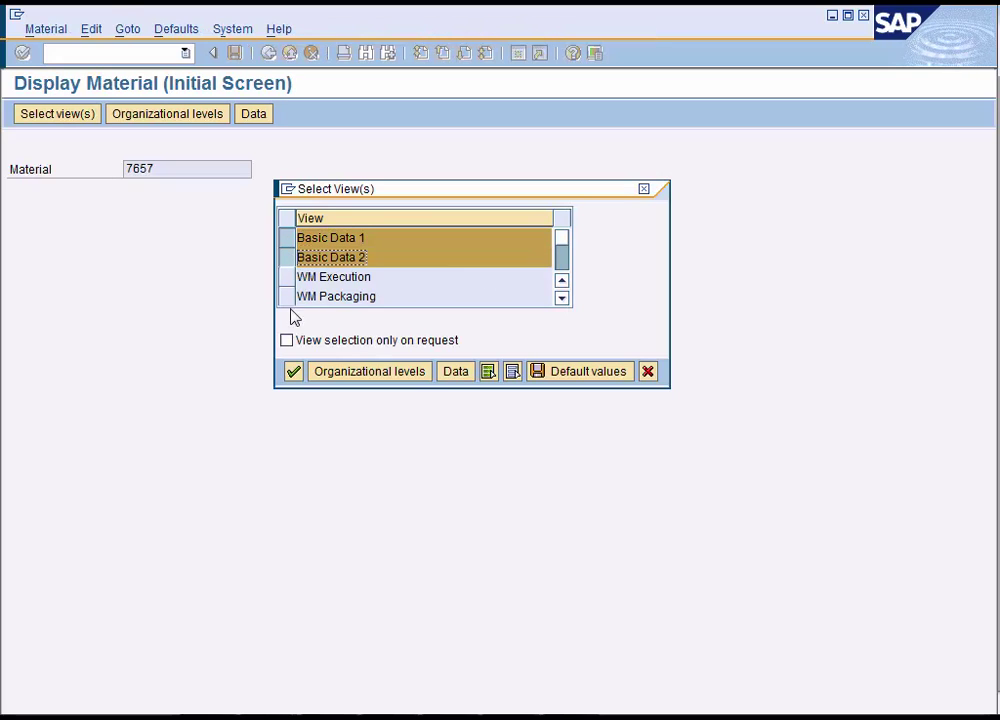
click(293, 372)
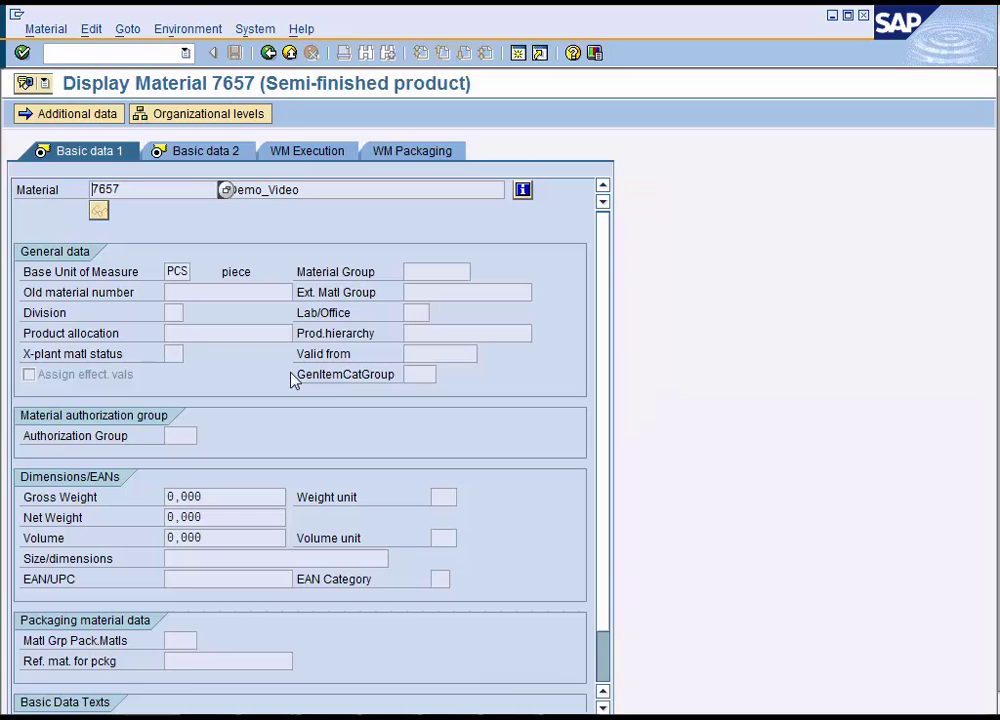
click(269, 54)
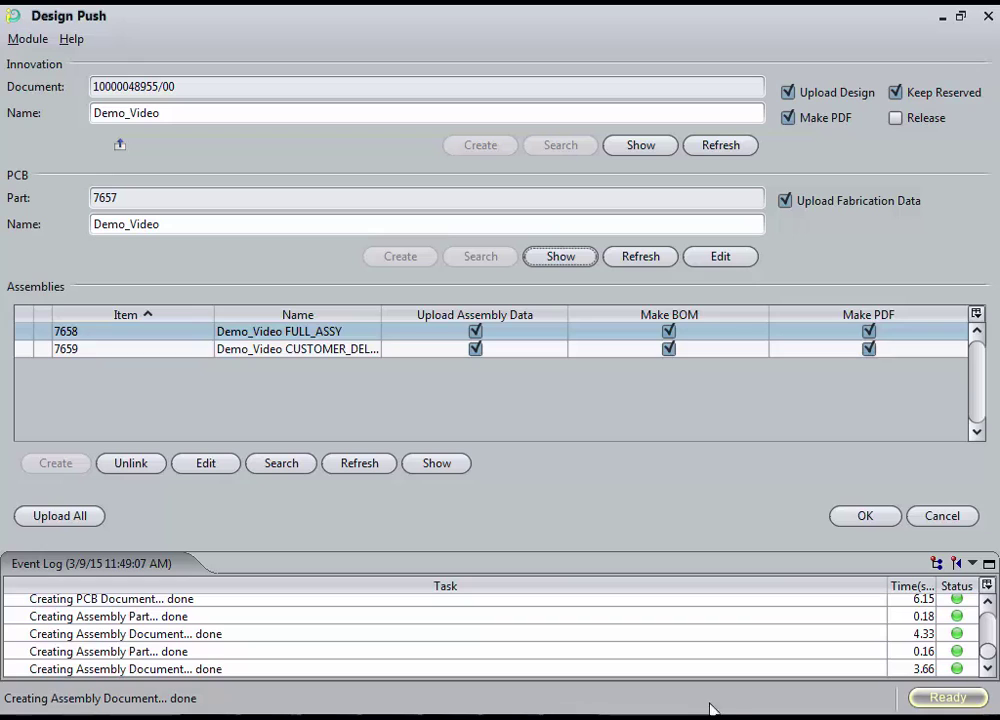
Step: Upload the design, PCB and assembly data to PLM, reviewing every BOM Comparison view and the CUSTOMER_D assembly's parts before accepting the BOM
click(859, 517)
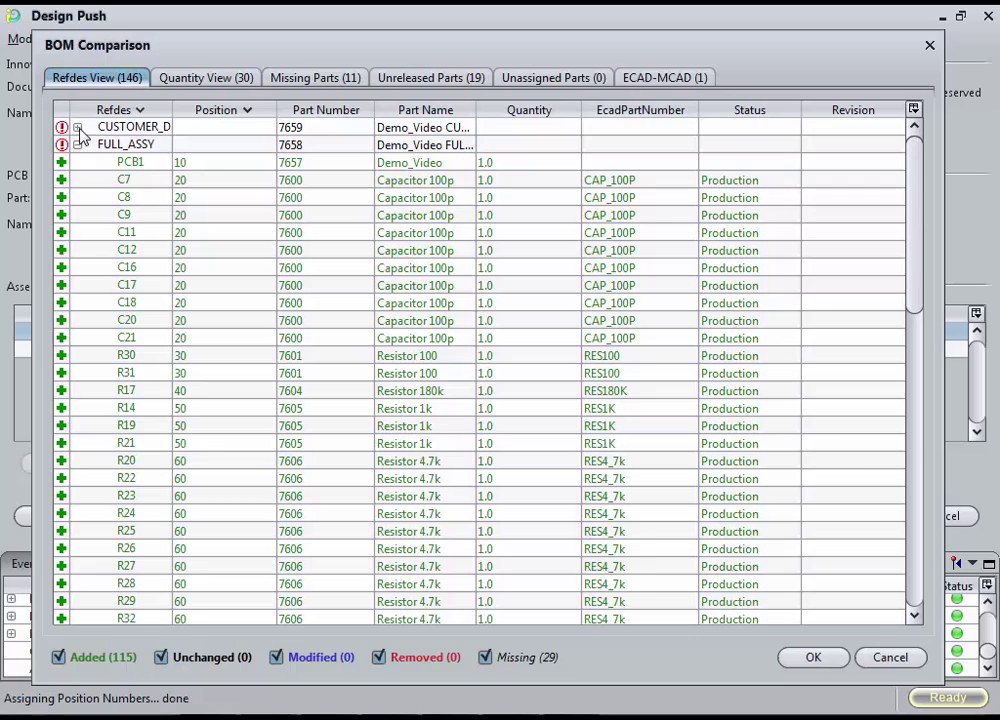
click(79, 129)
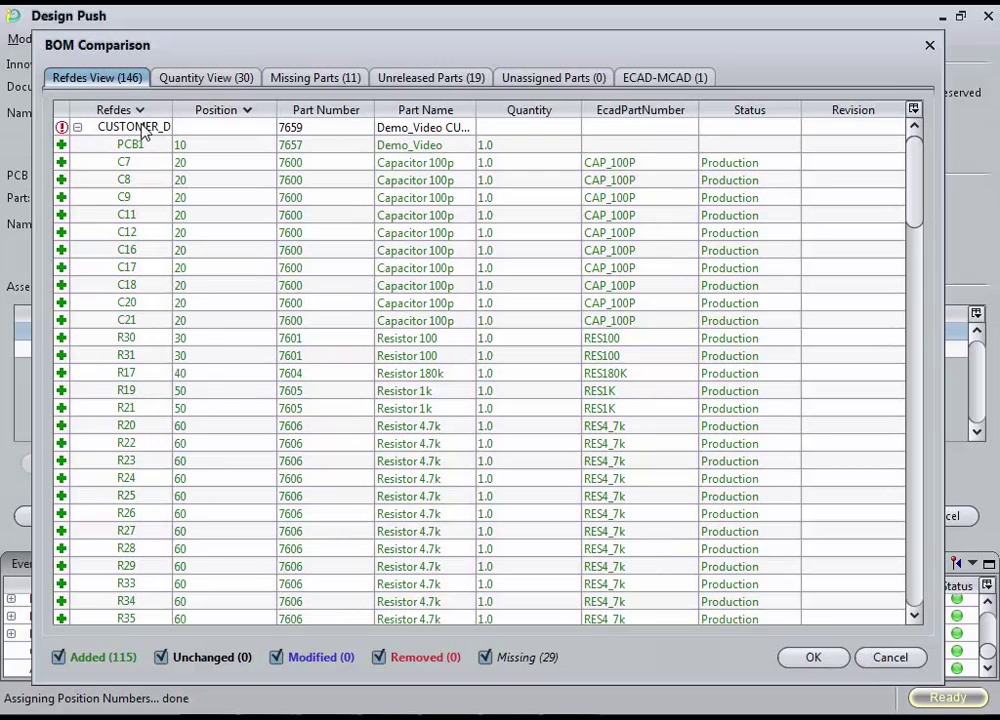
click(208, 82)
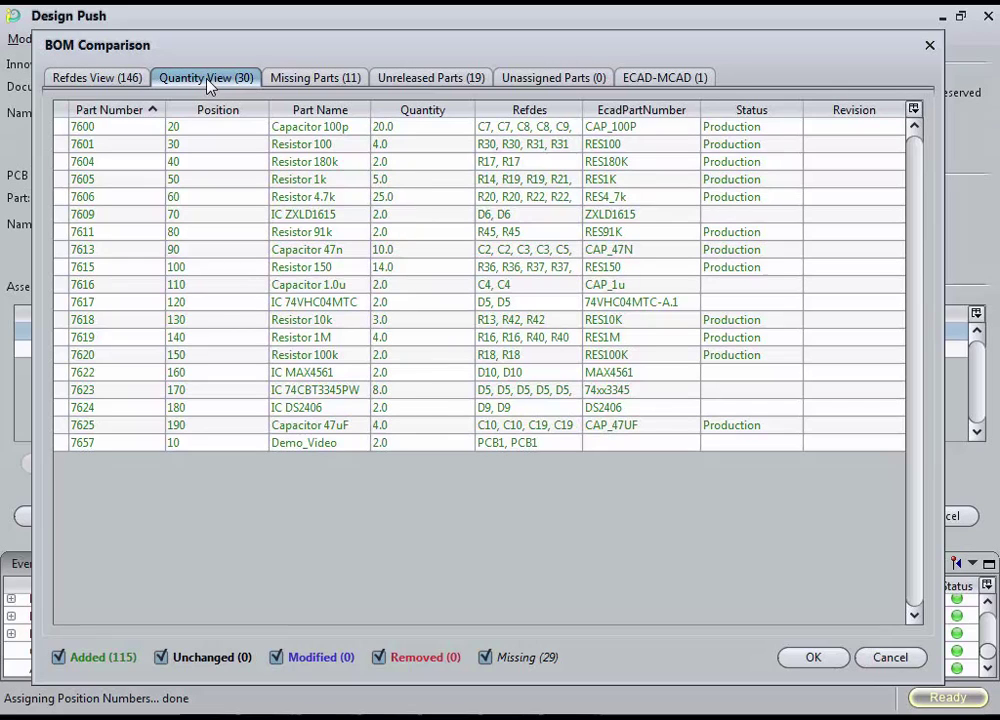
click(321, 78)
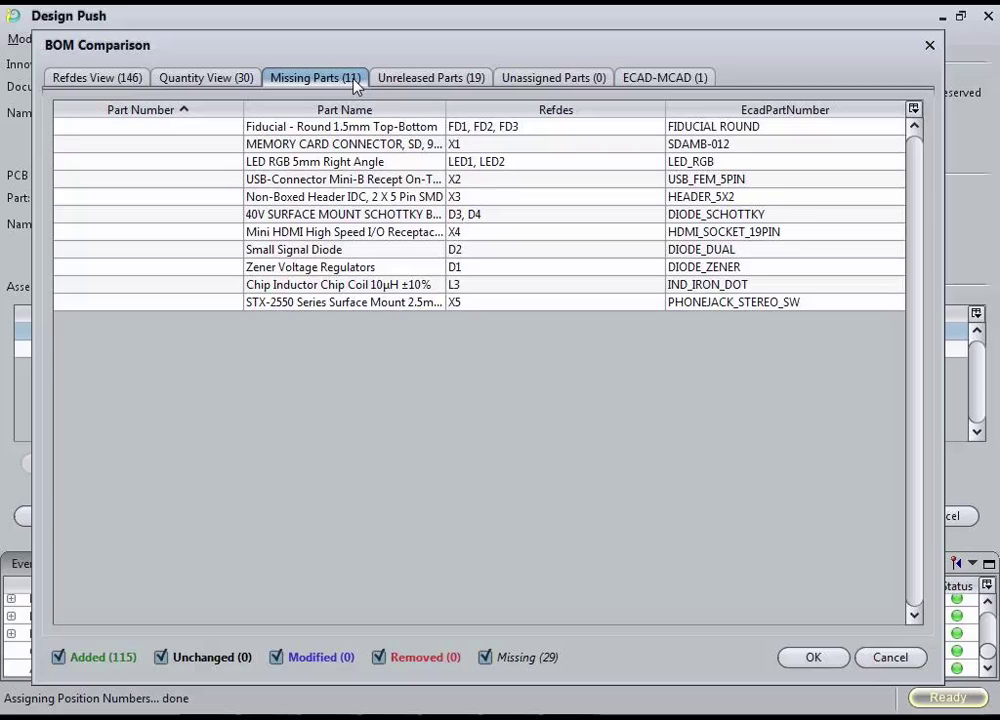
click(476, 74)
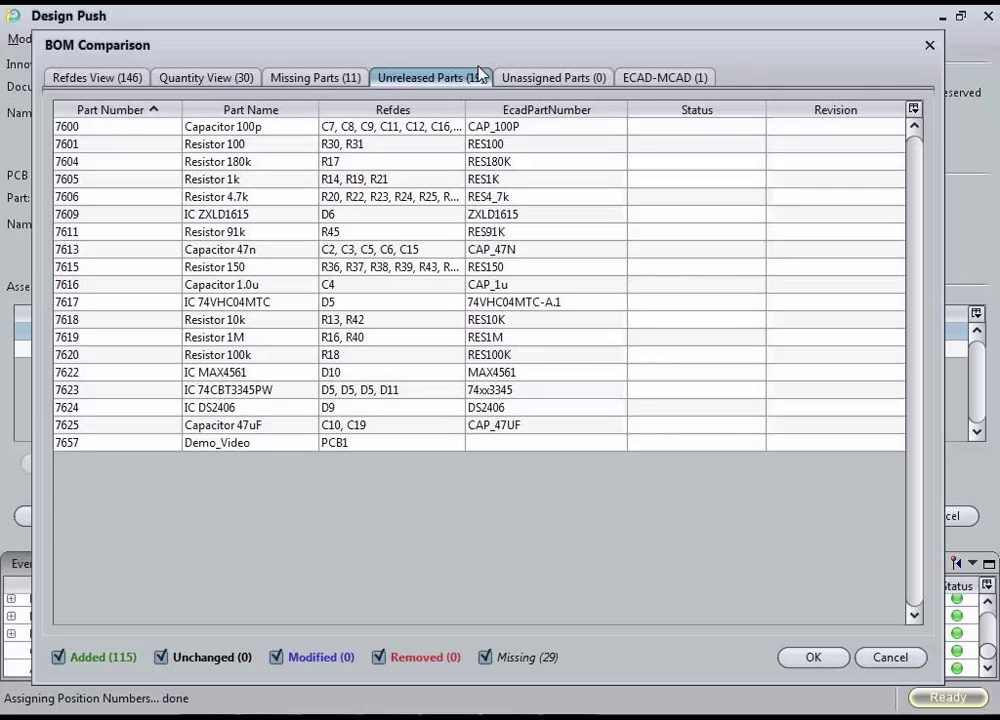
click(546, 79)
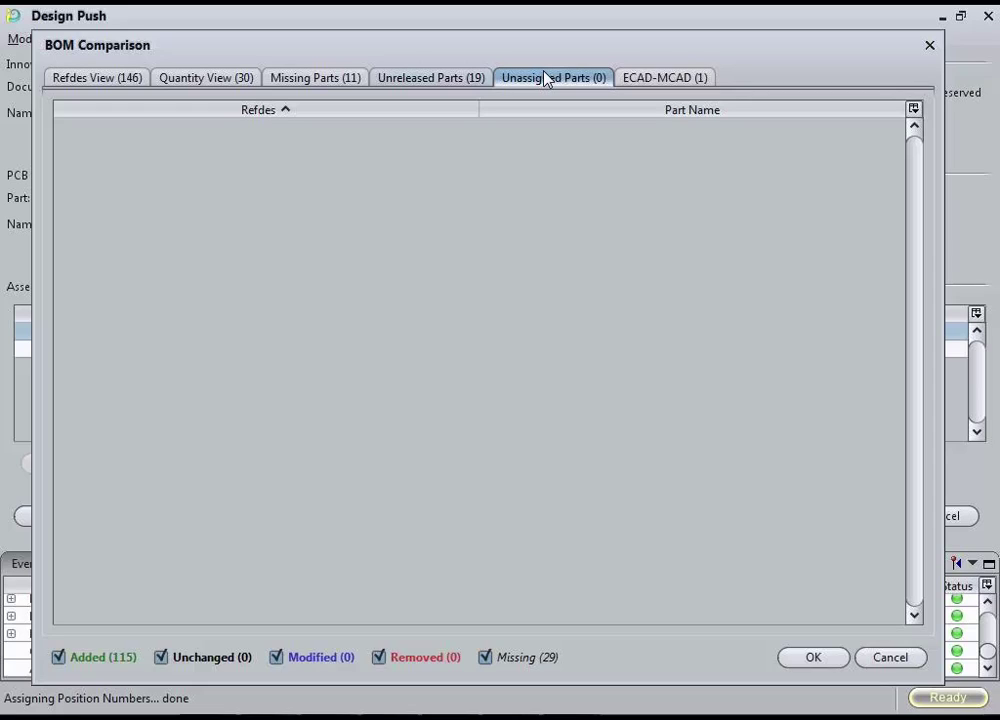
click(678, 80)
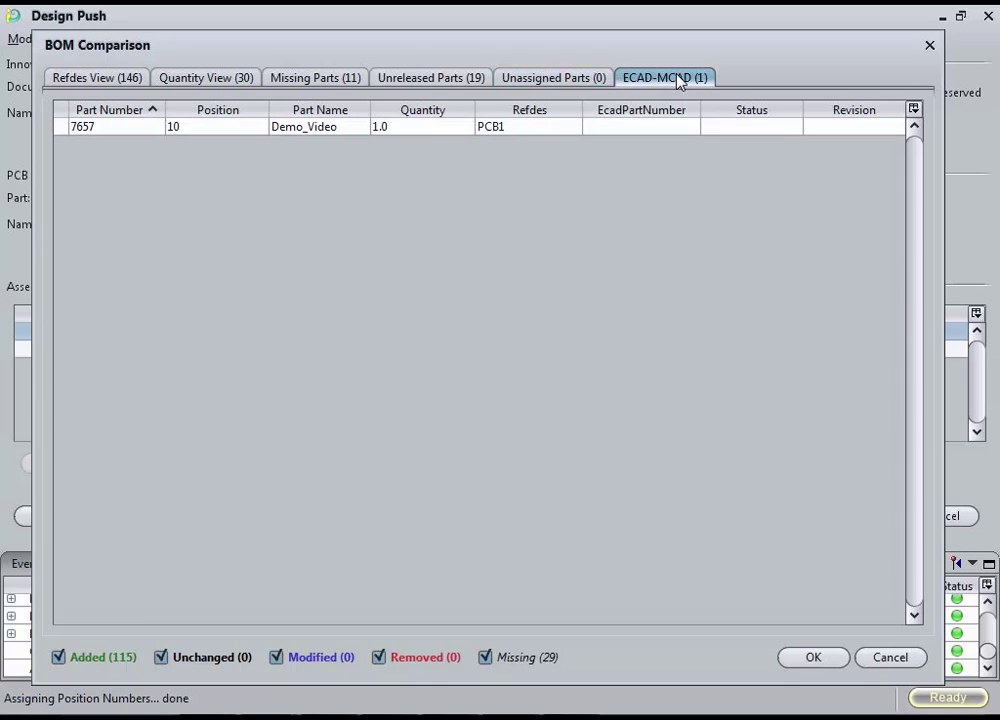
click(123, 88)
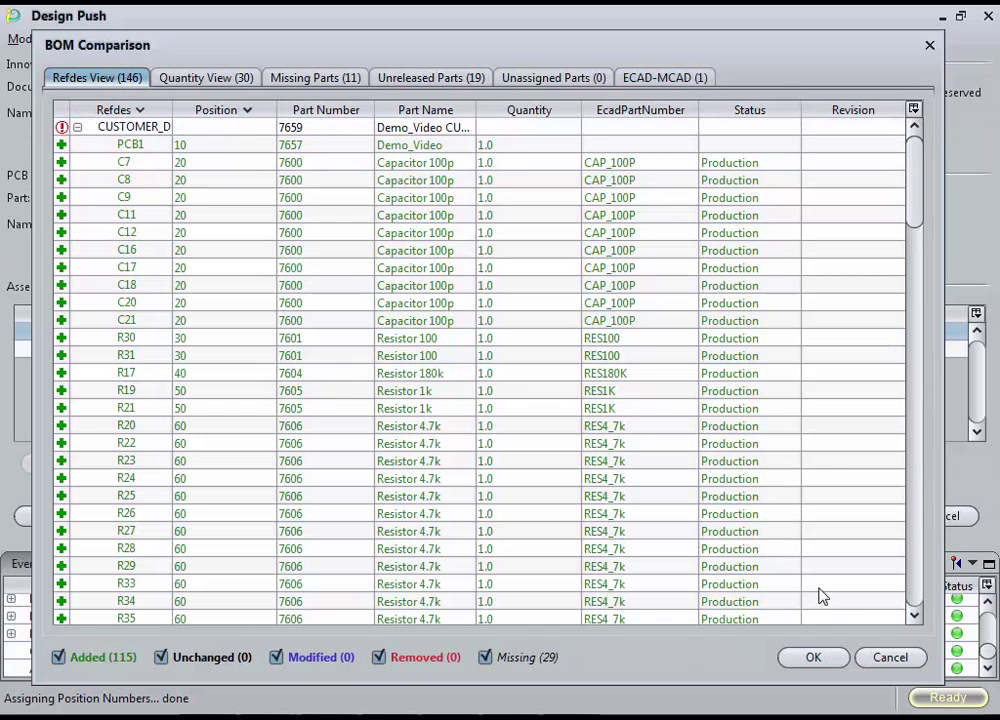
click(814, 657)
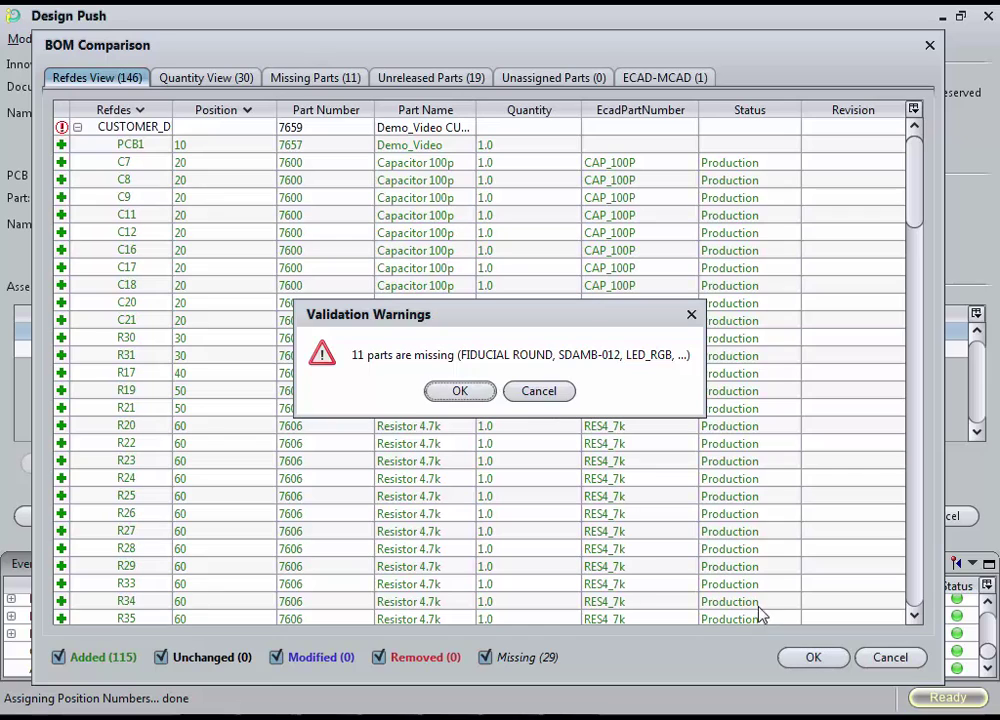
click(479, 392)
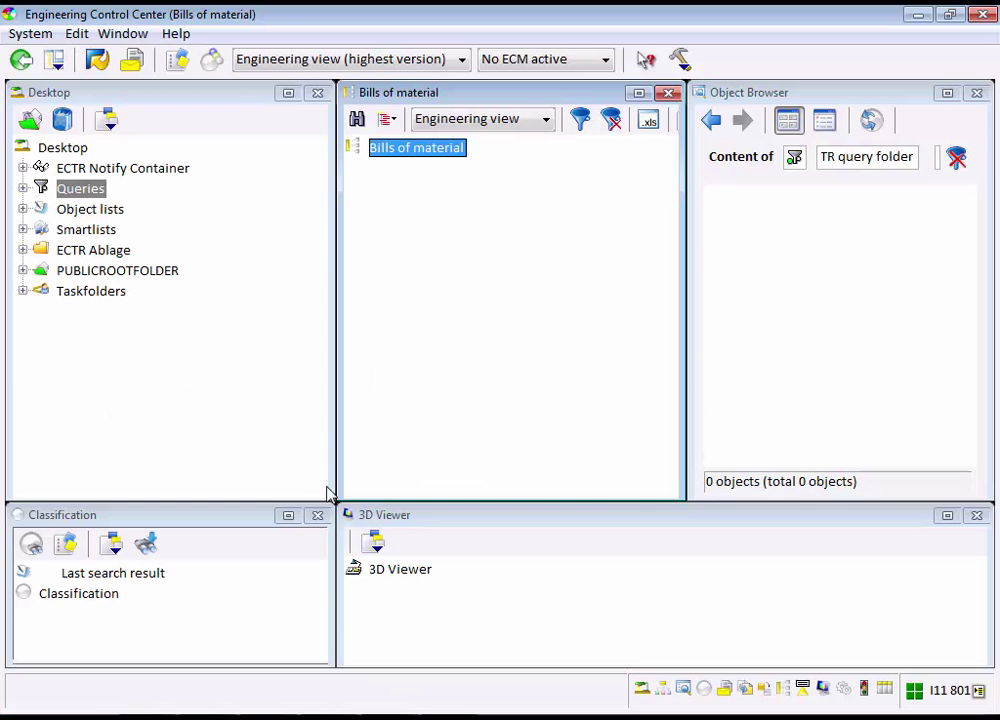
Step: In Engineering Control Center, create a Document Search query for documents with the description Demo_V*
click(73, 190)
drag(73, 189, 80, 192)
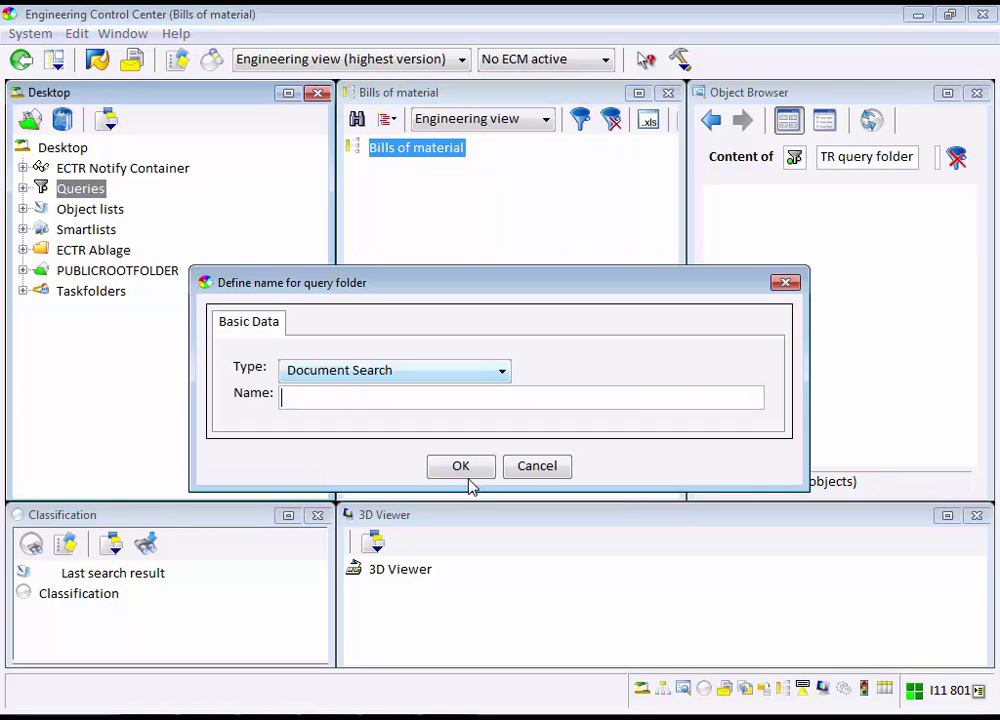
click(463, 474)
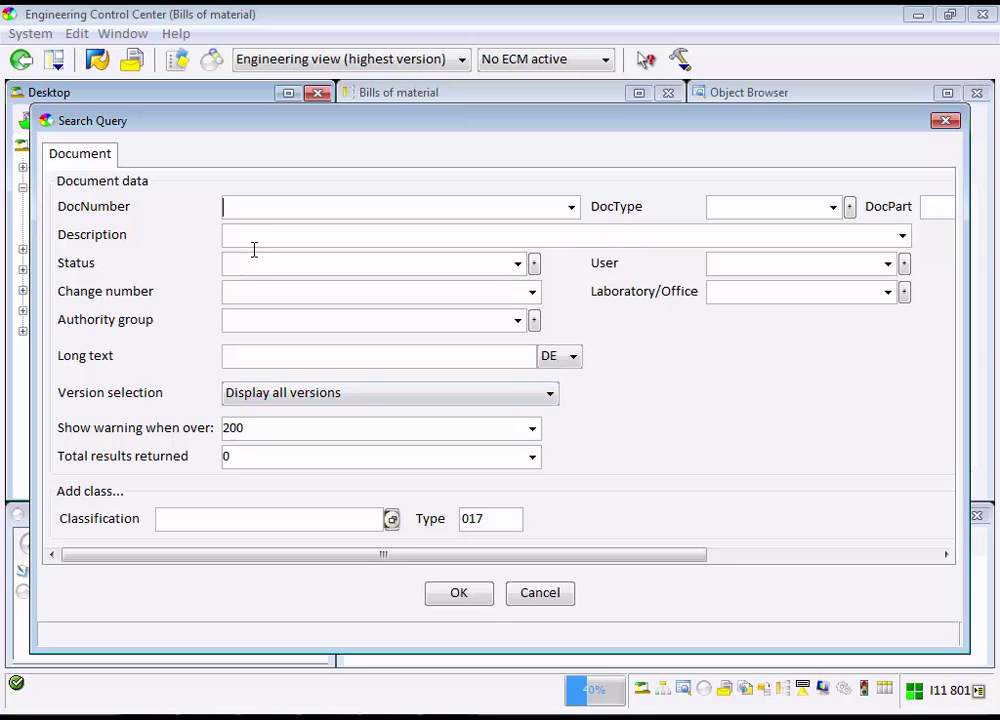
click(248, 236)
text(Demo_V*)
key(Return)
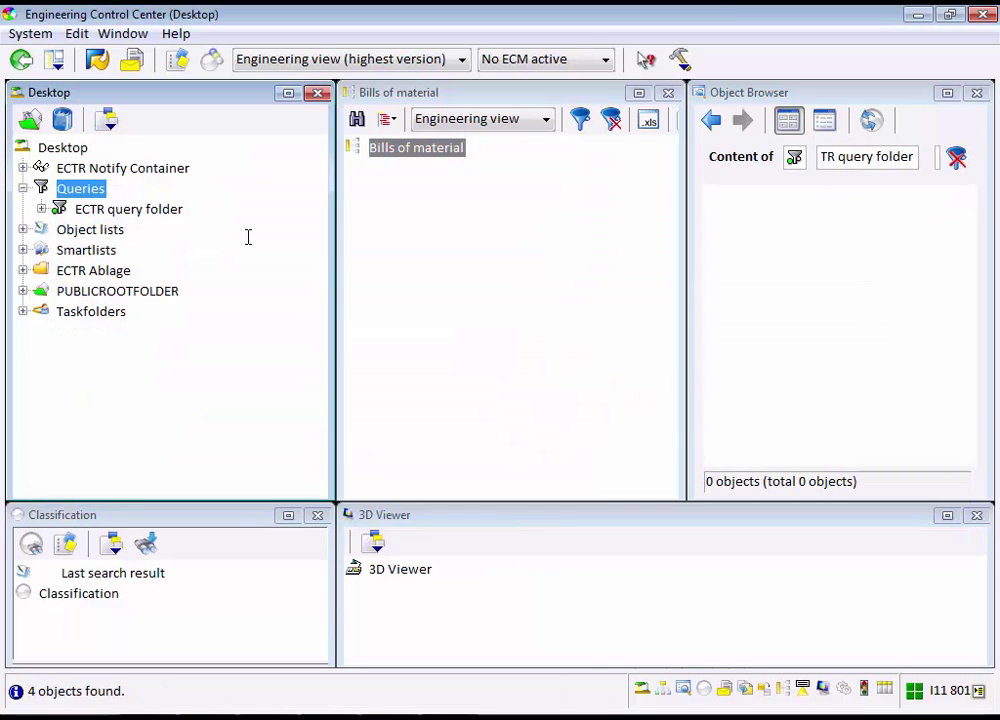
click(41, 209)
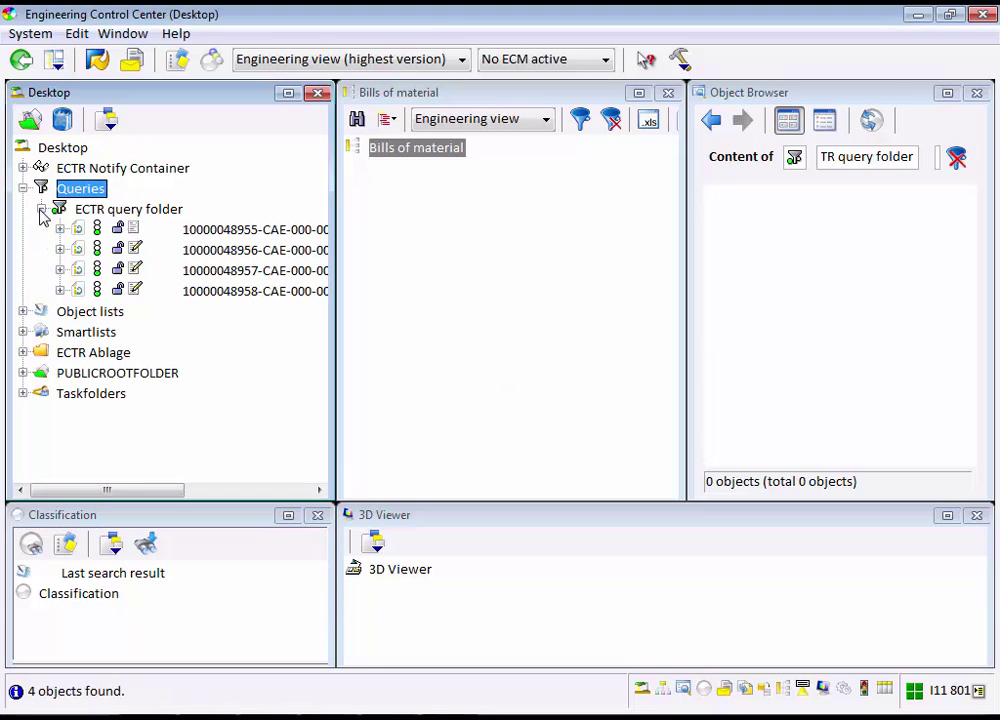
click(60, 229)
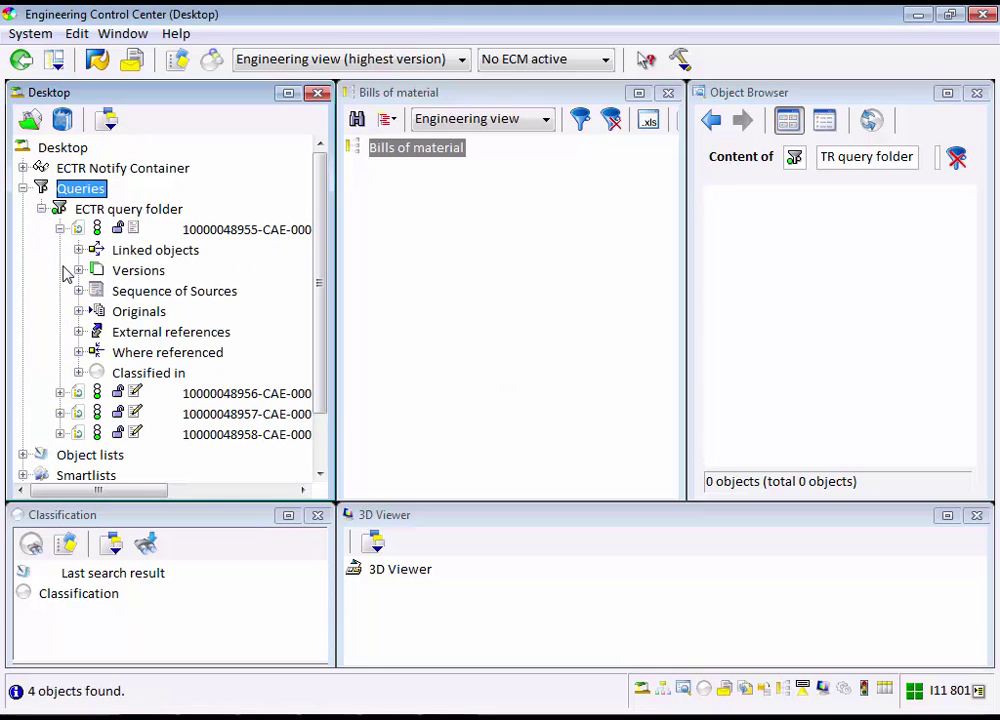
click(79, 311)
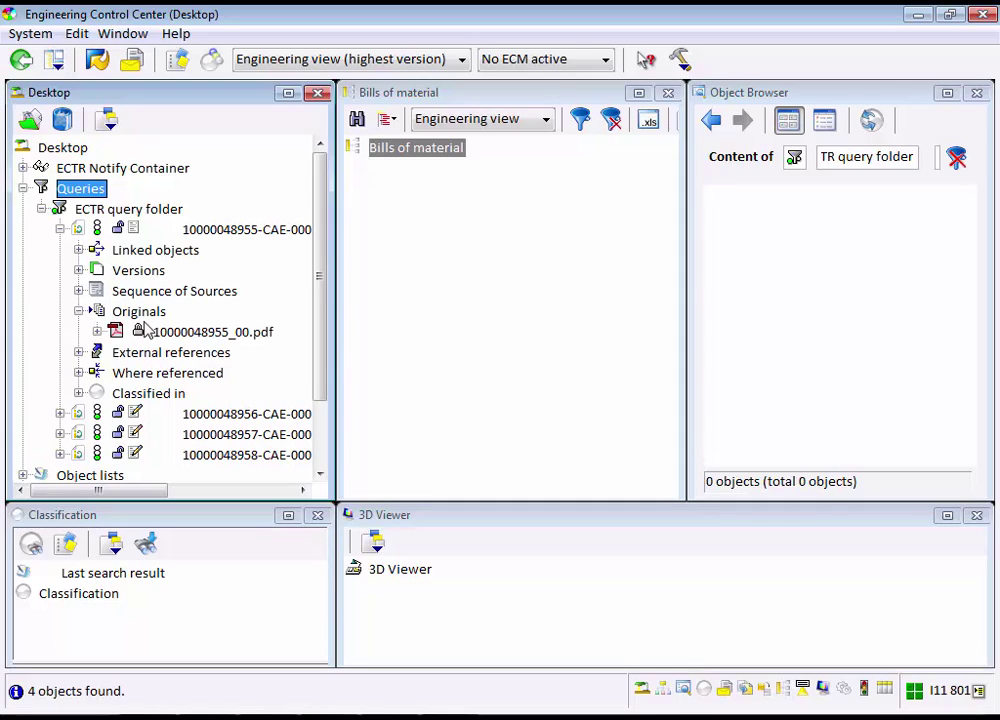
click(200, 334)
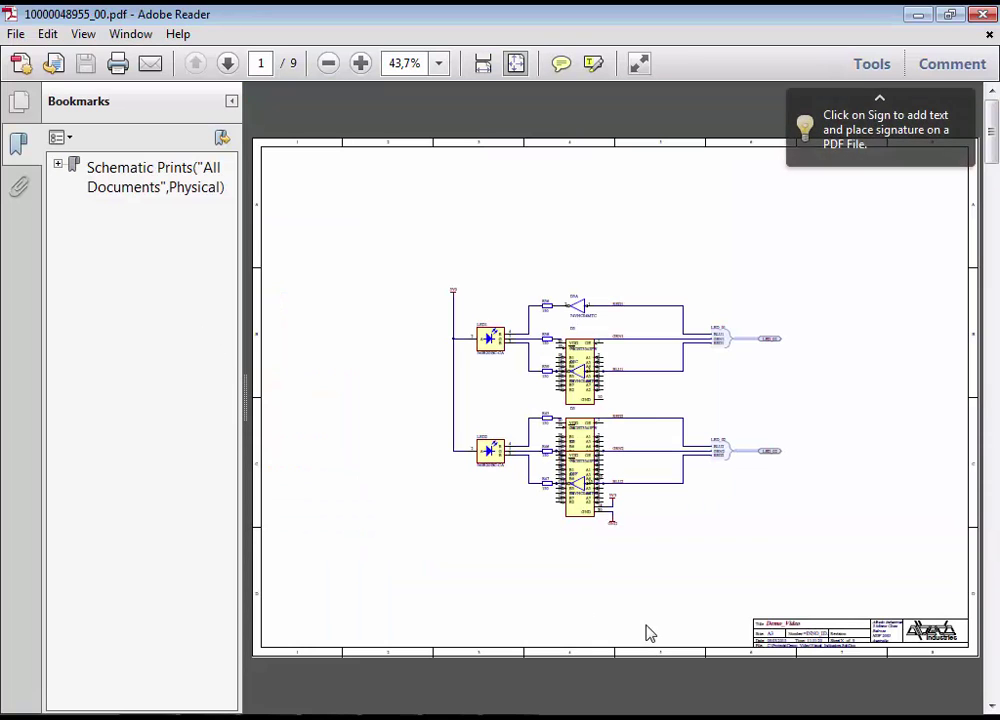
ctrl+scroll(810, 633, up, 4)
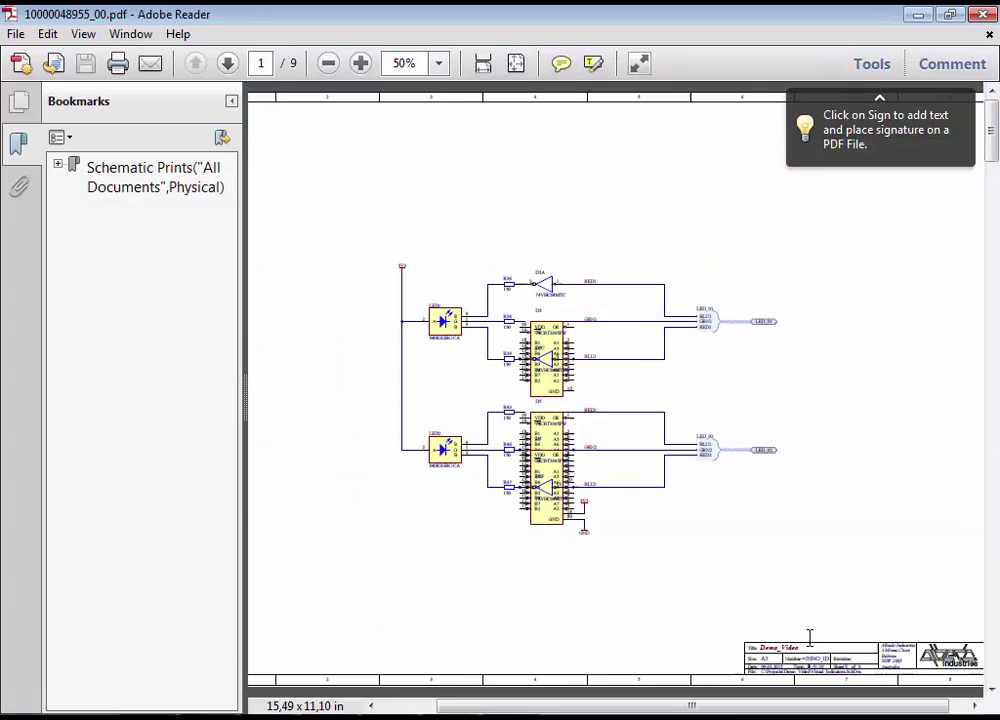
ctrl+scroll(811, 647, up, 2)
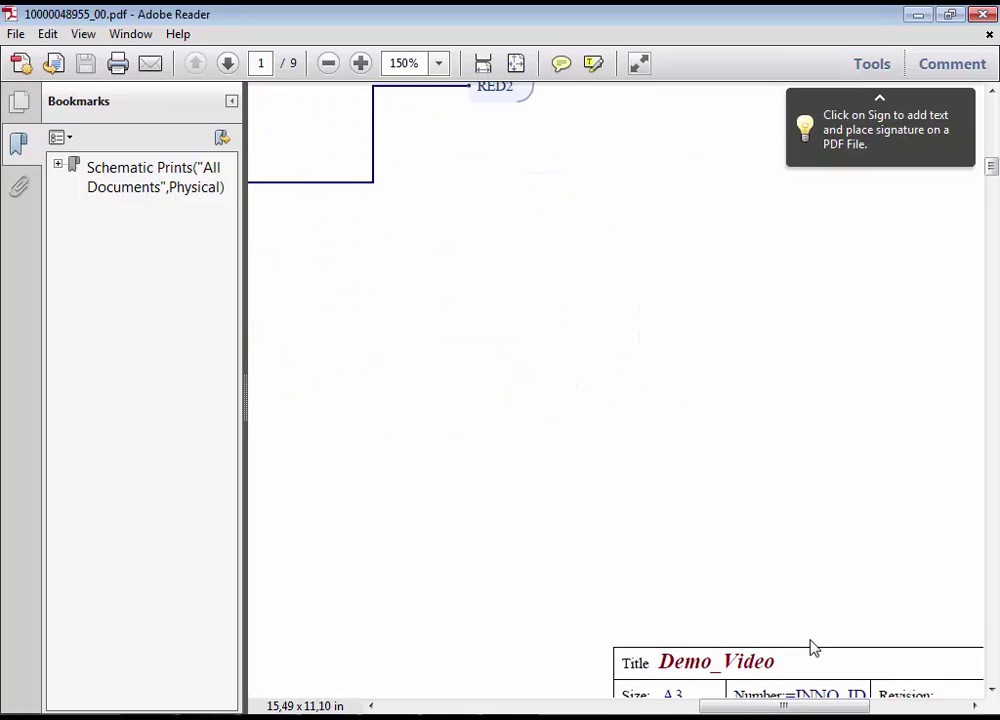
scroll(811, 645, down, 2)
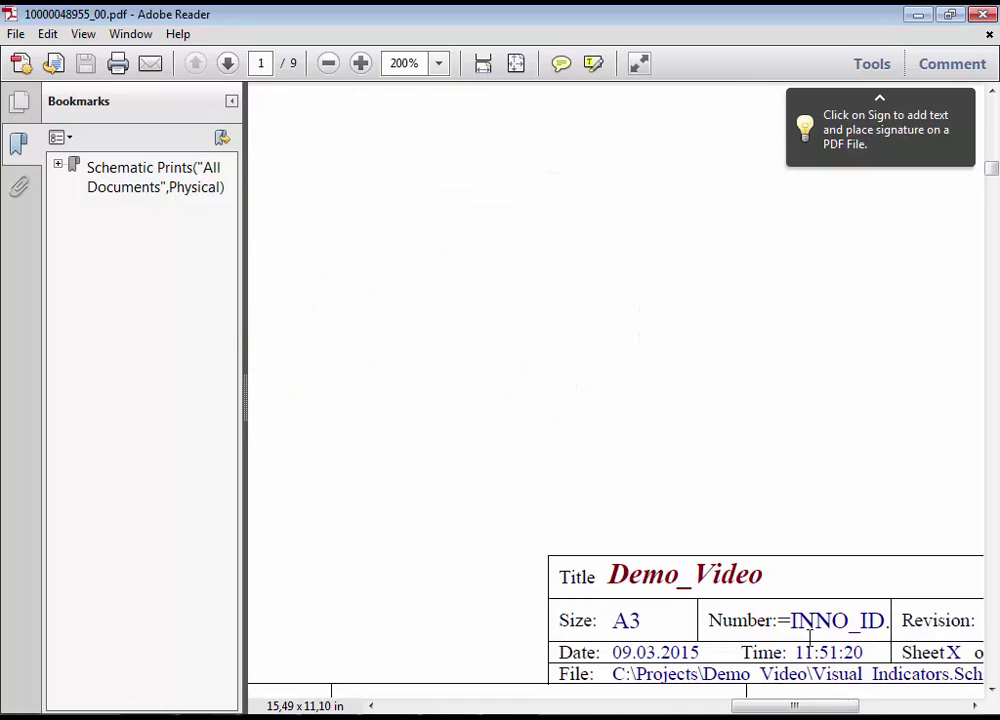
Step: Examine the remaining fields of the schematic's title block, including its revision and sheet entries, and close the PDF
scroll(810, 637, down, 1)
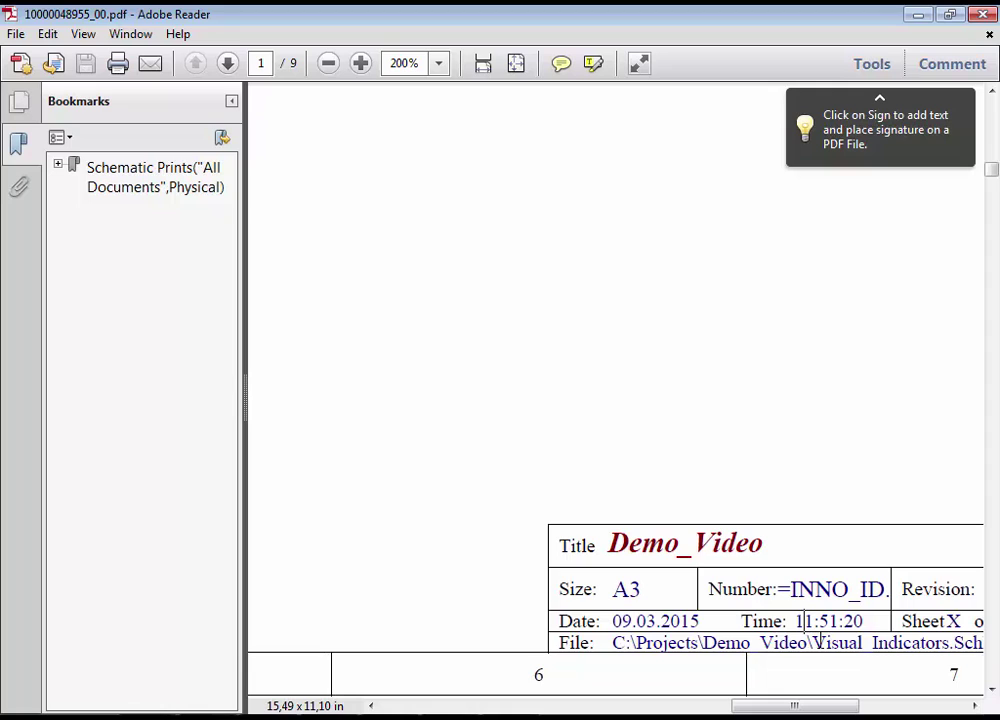
drag(974, 706, 974, 706)
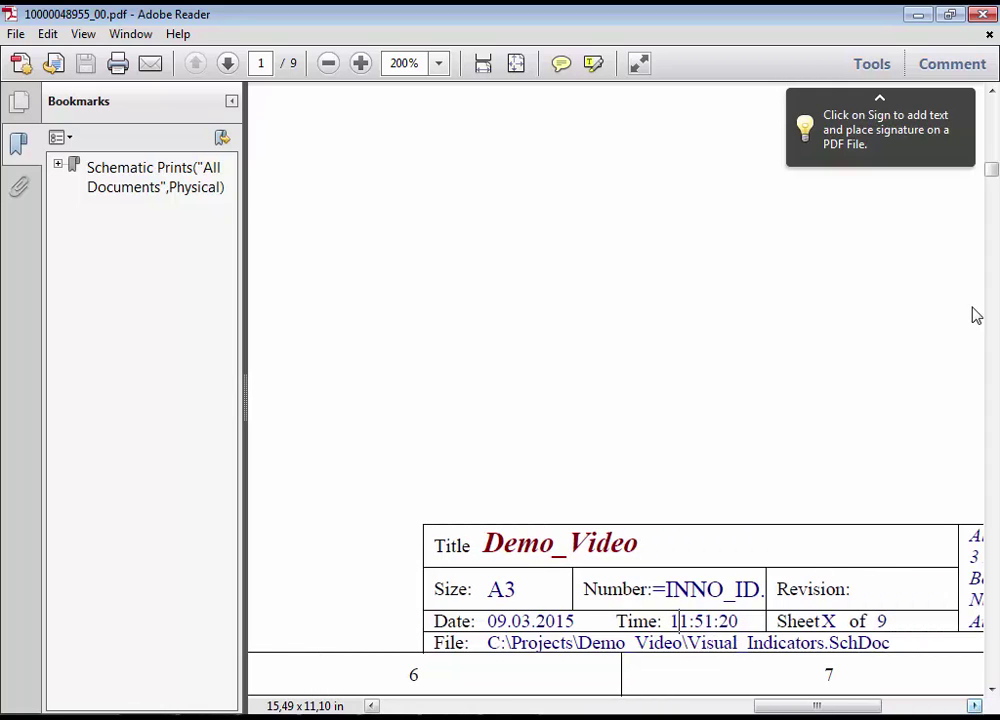
click(985, 20)
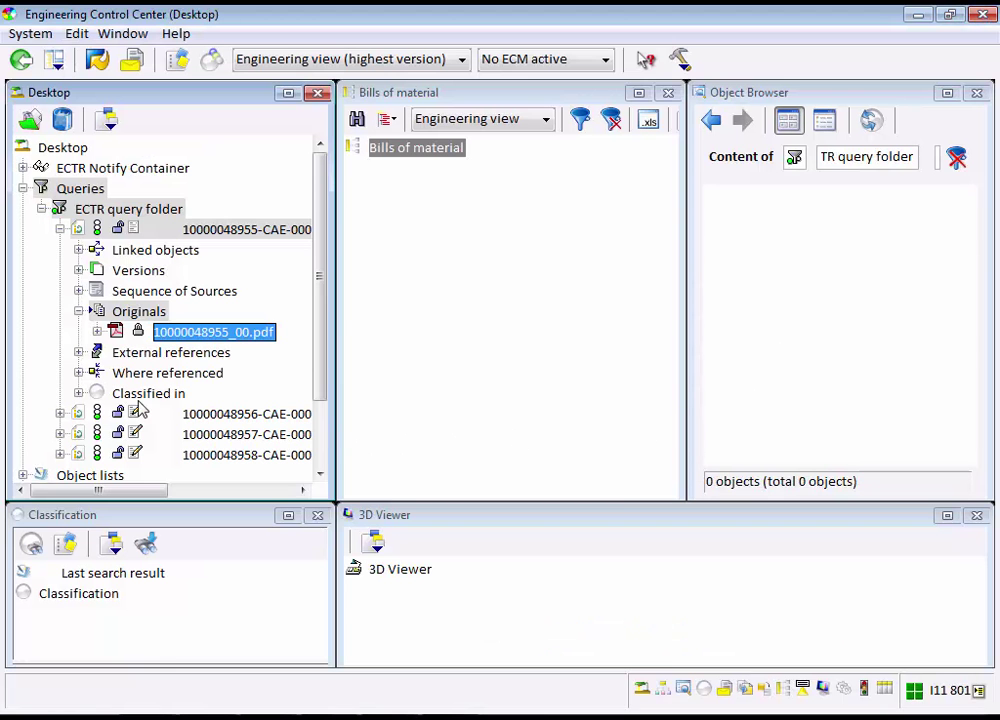
click(59, 414)
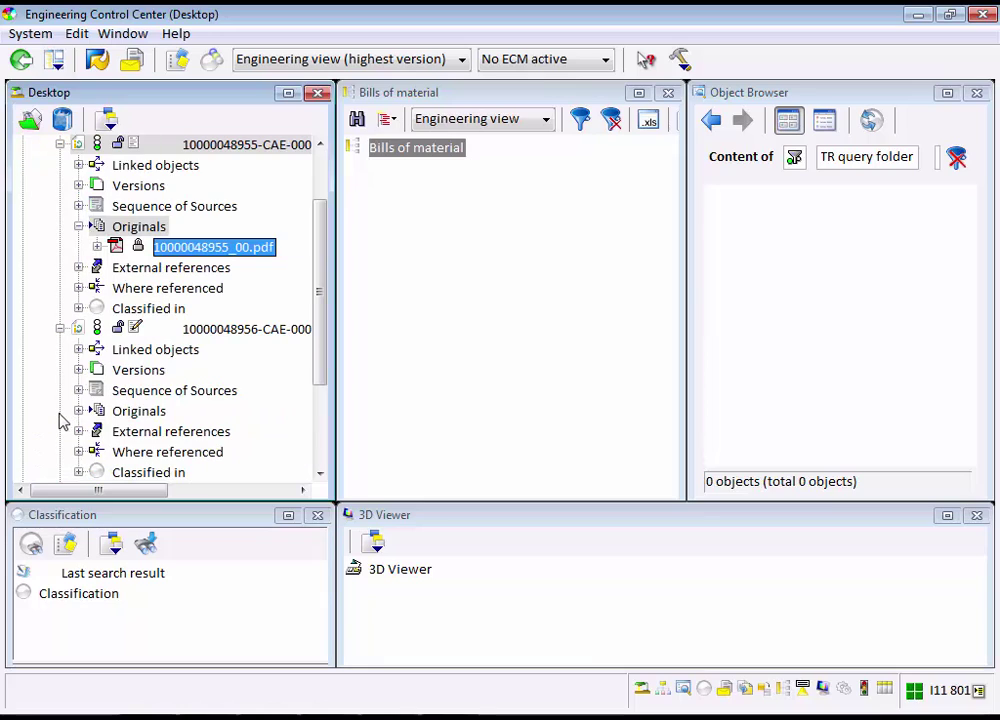
click(79, 411)
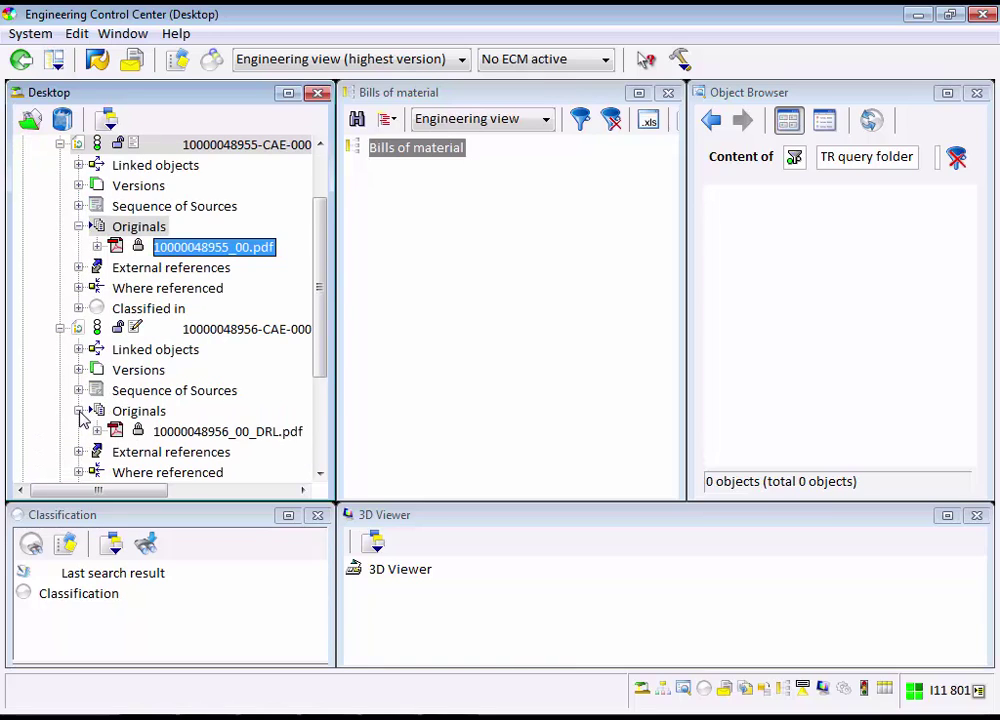
click(162, 432)
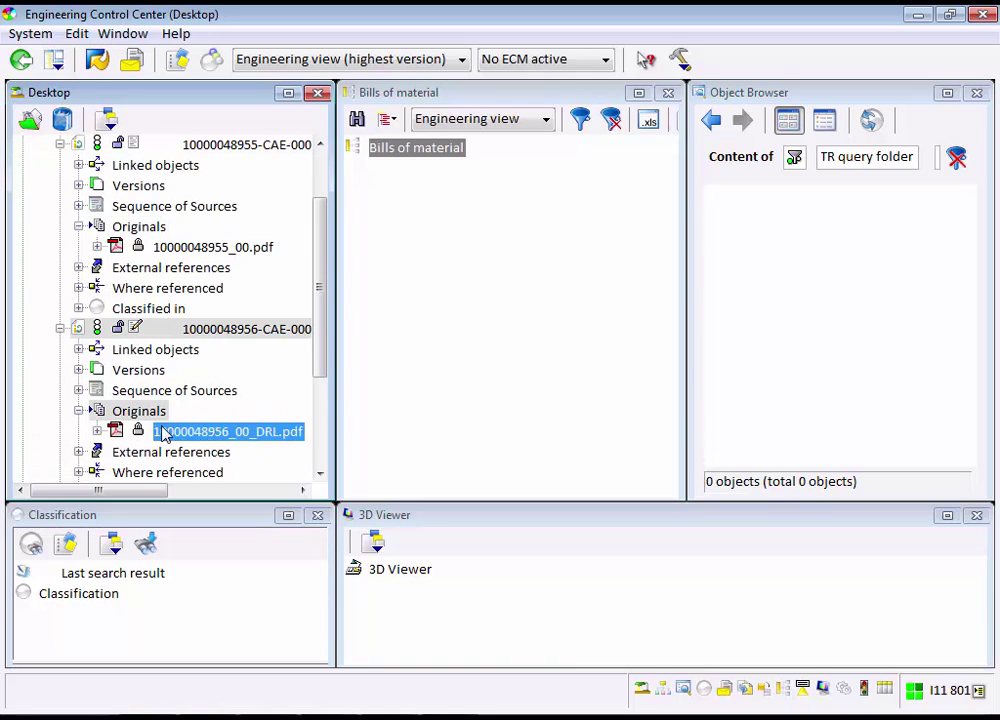
double_click(162, 432)
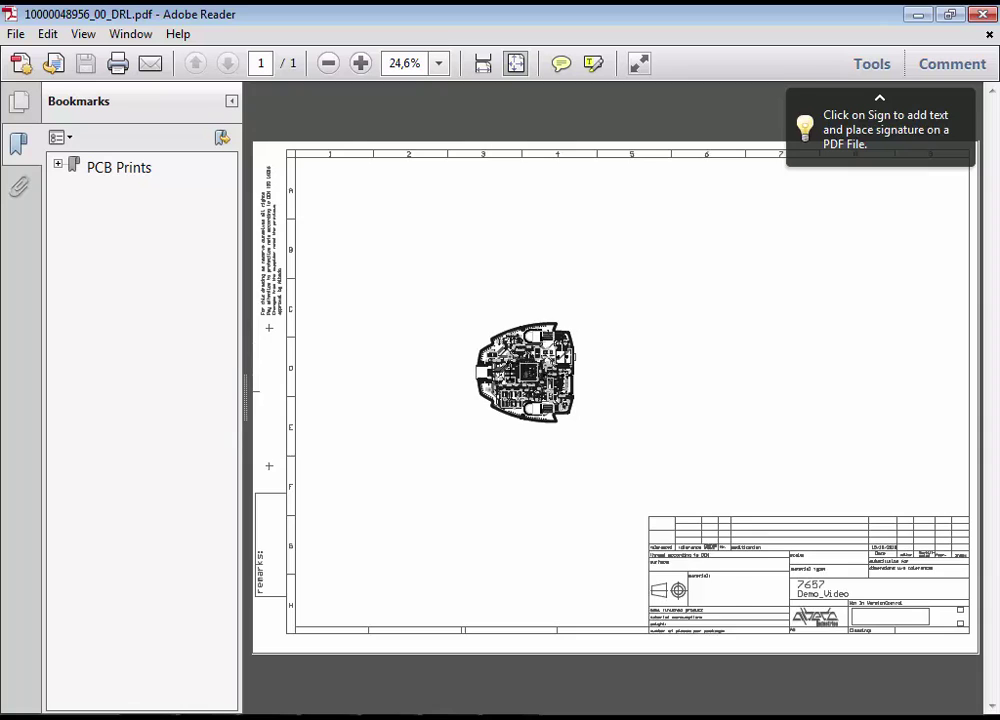
ctrl+scroll(511, 373, up, 5)
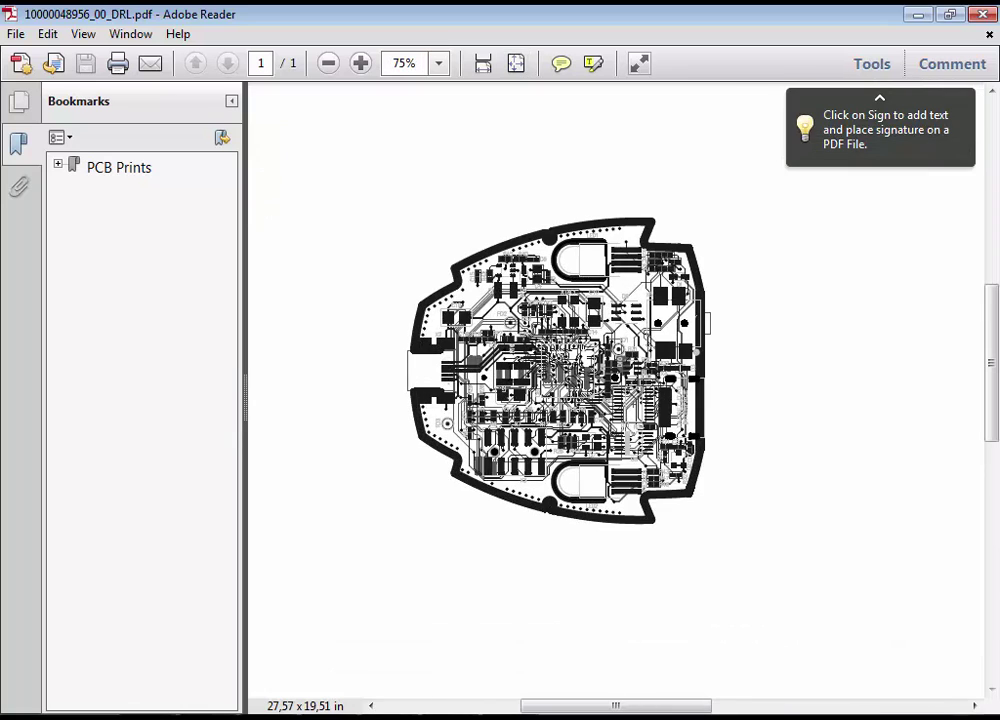
click(984, 14)
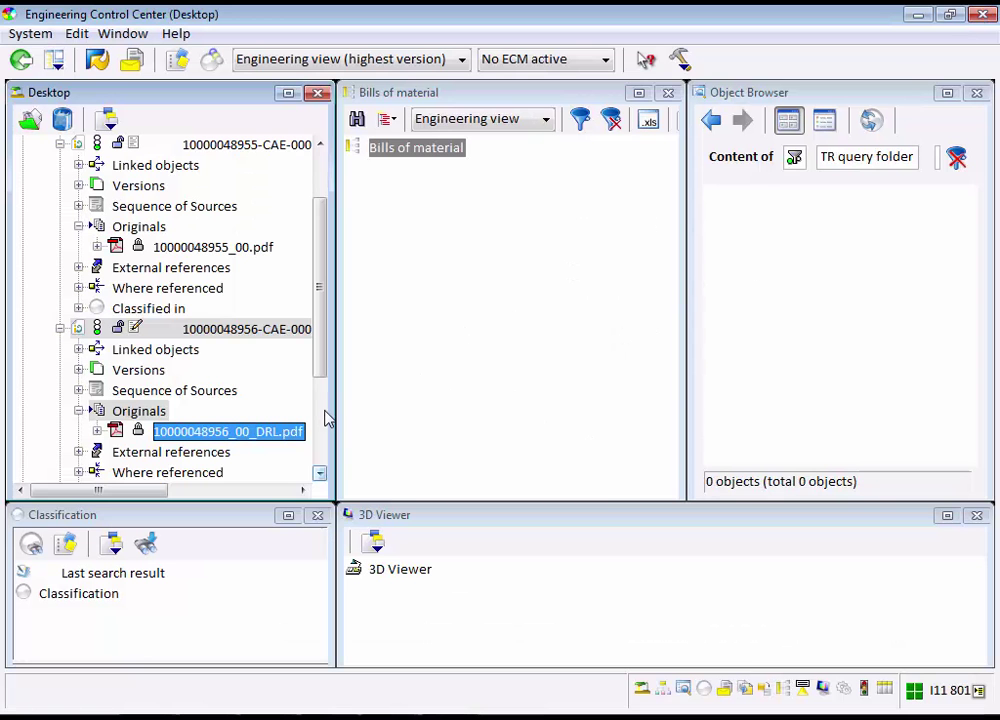
scroll(325, 420, down, 3)
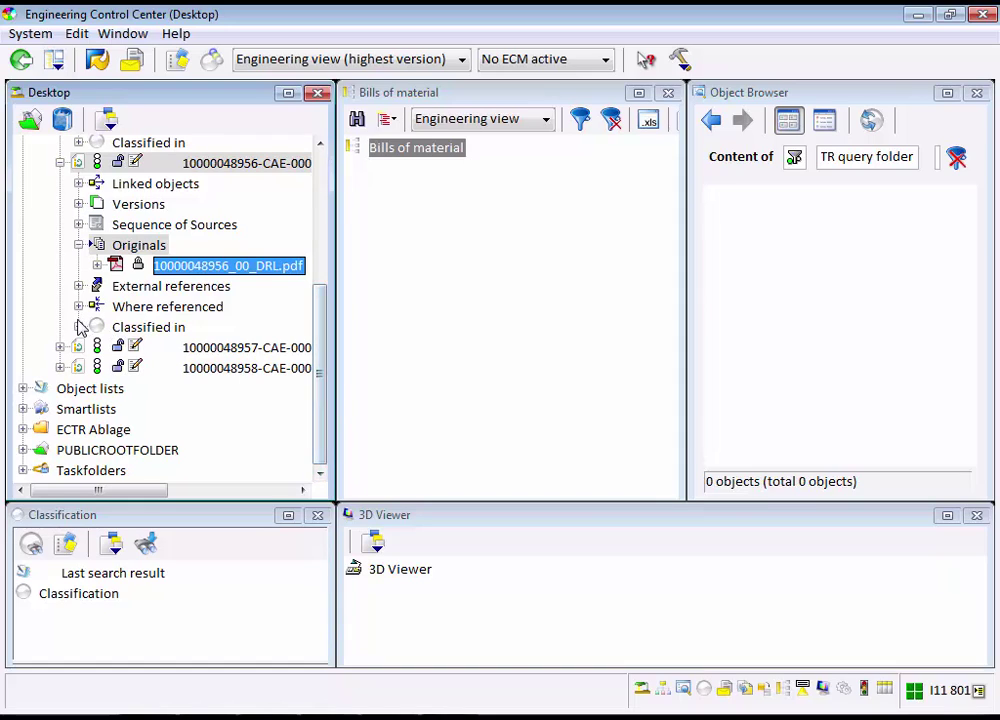
click(60, 347)
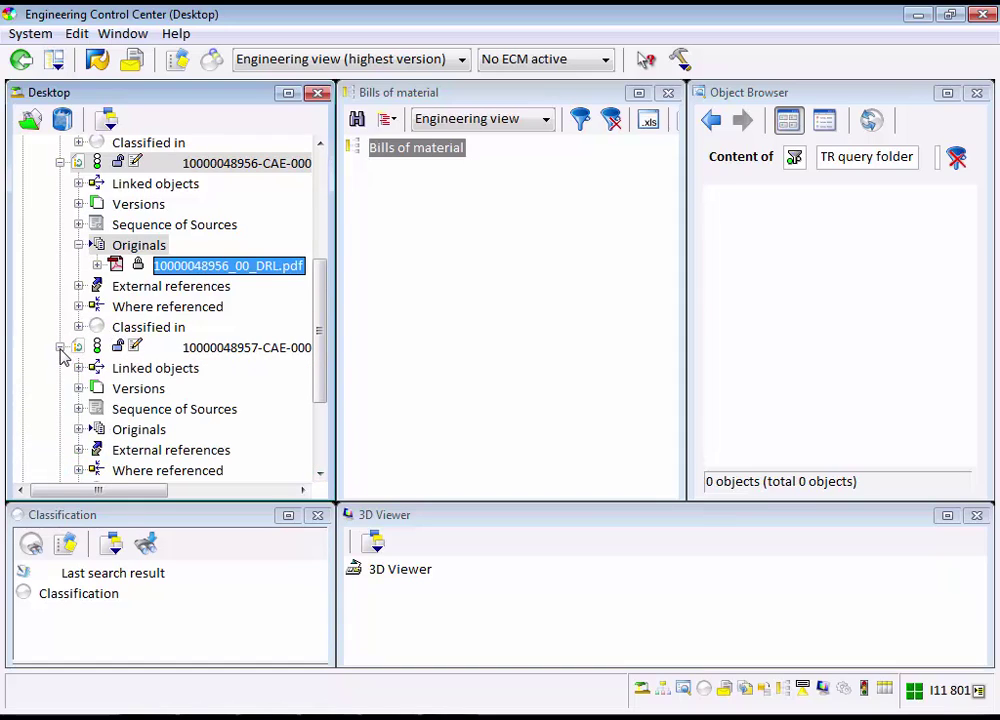
click(78, 429)
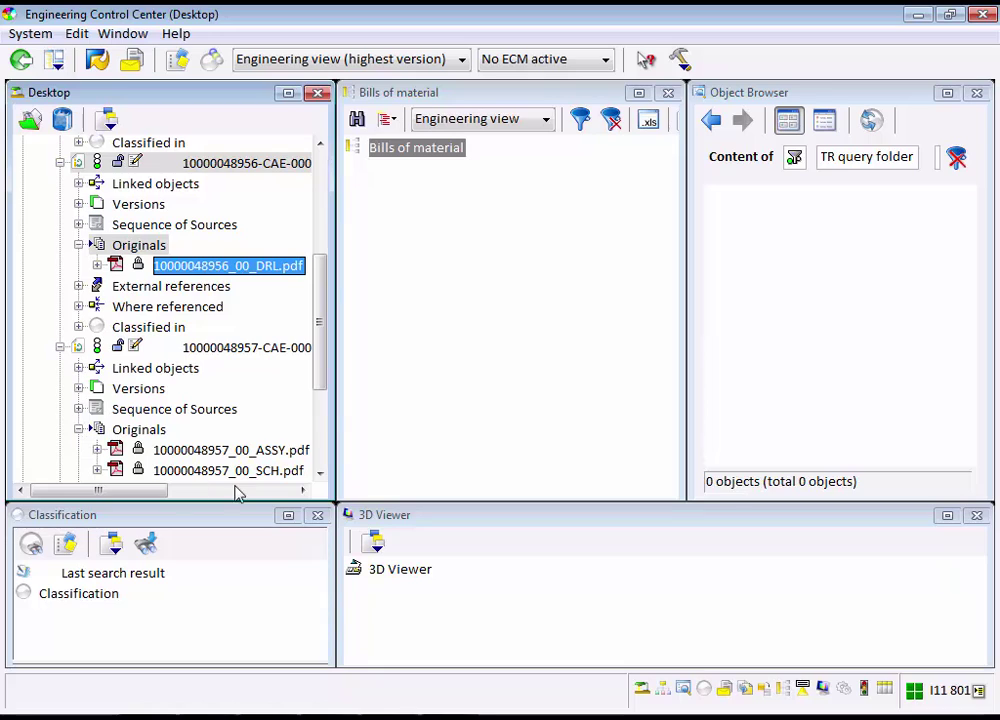
click(272, 451)
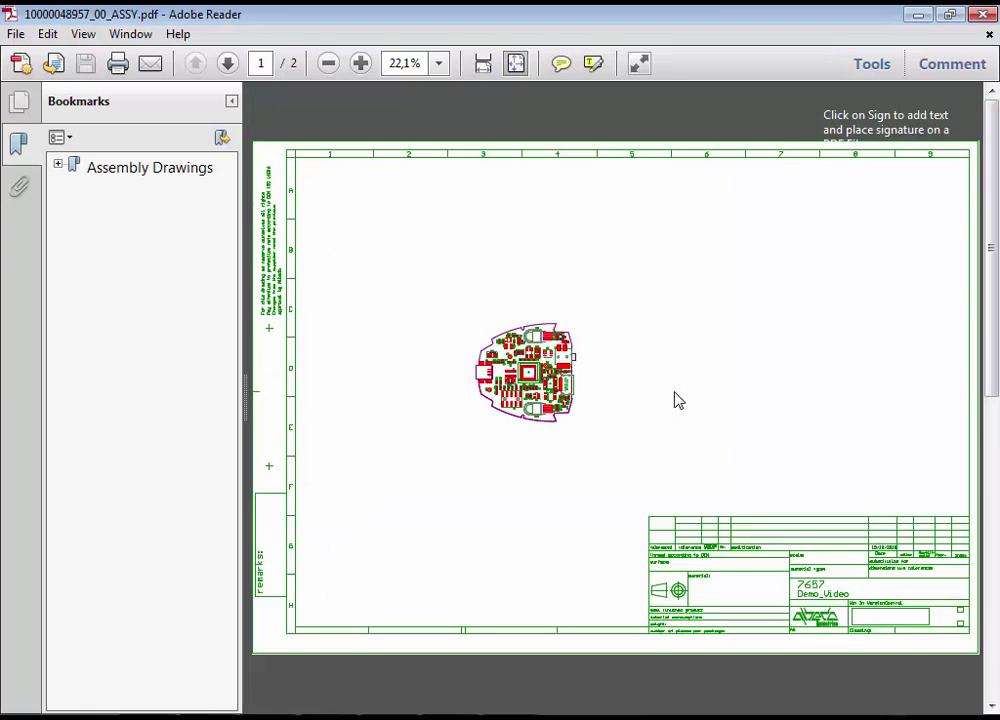
ctrl+scroll(548, 394, up, 7)
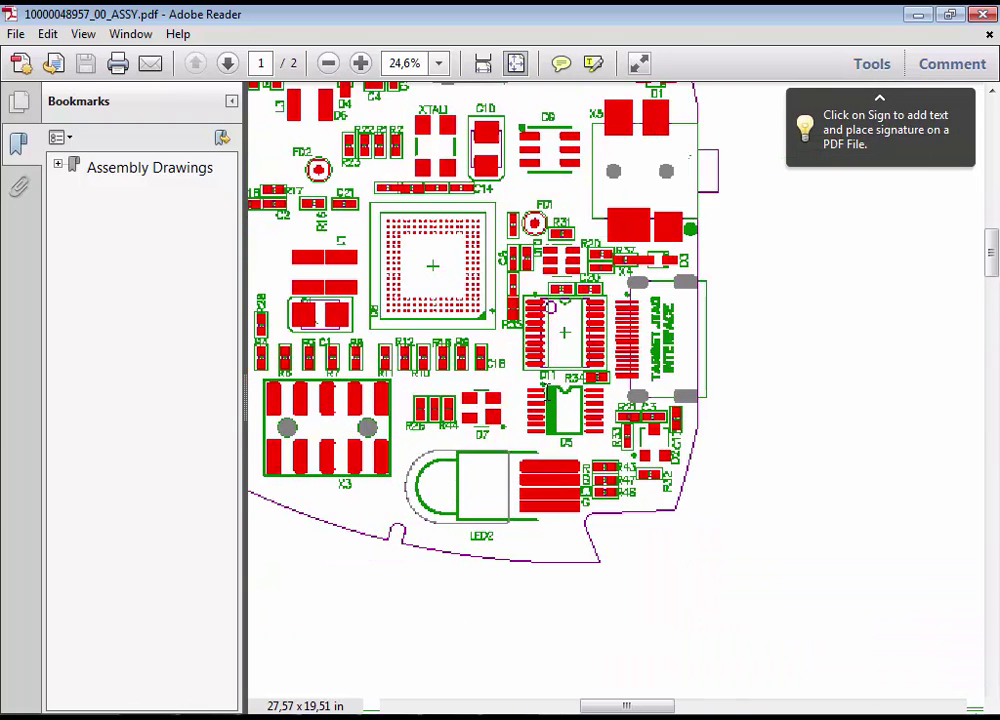
ctrl+scroll(430, 305, down, 2)
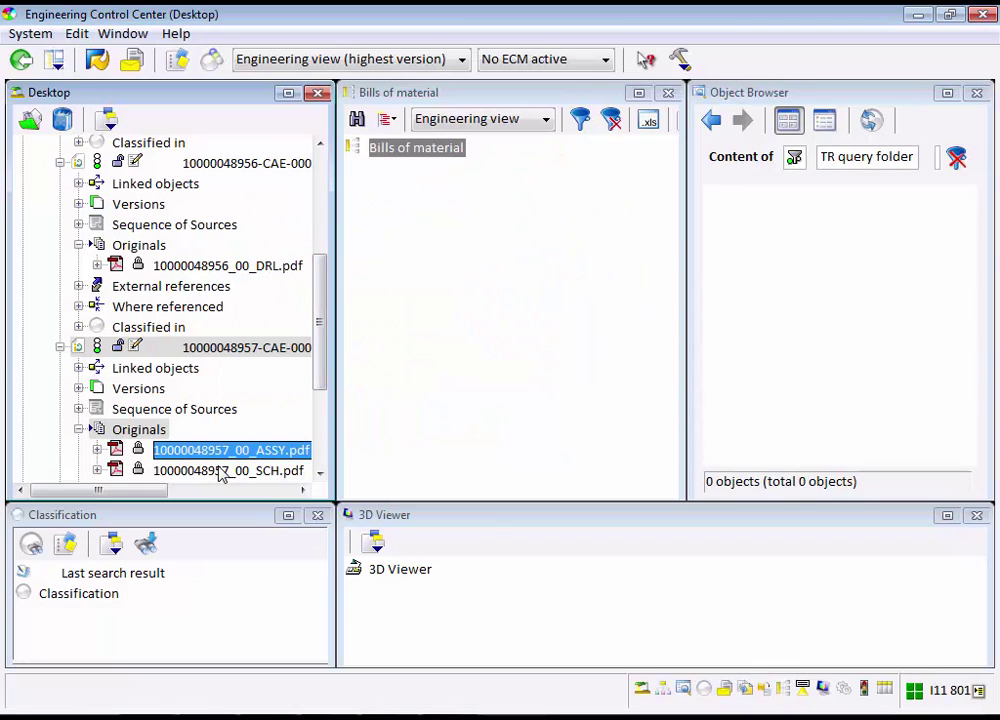
click(222, 471)
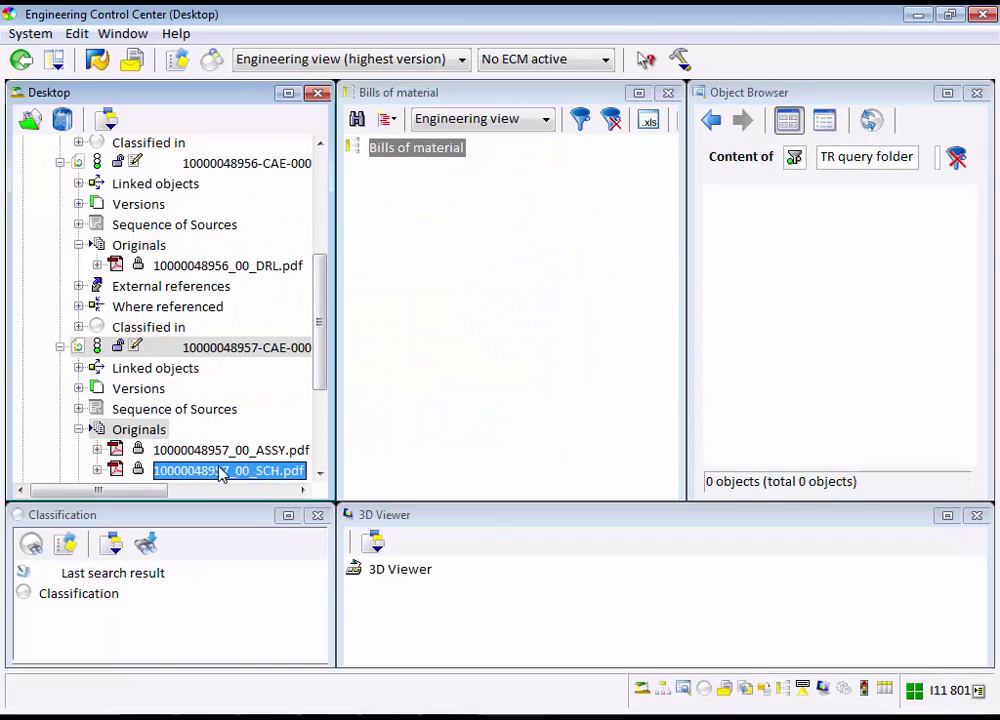
double_click(222, 471)
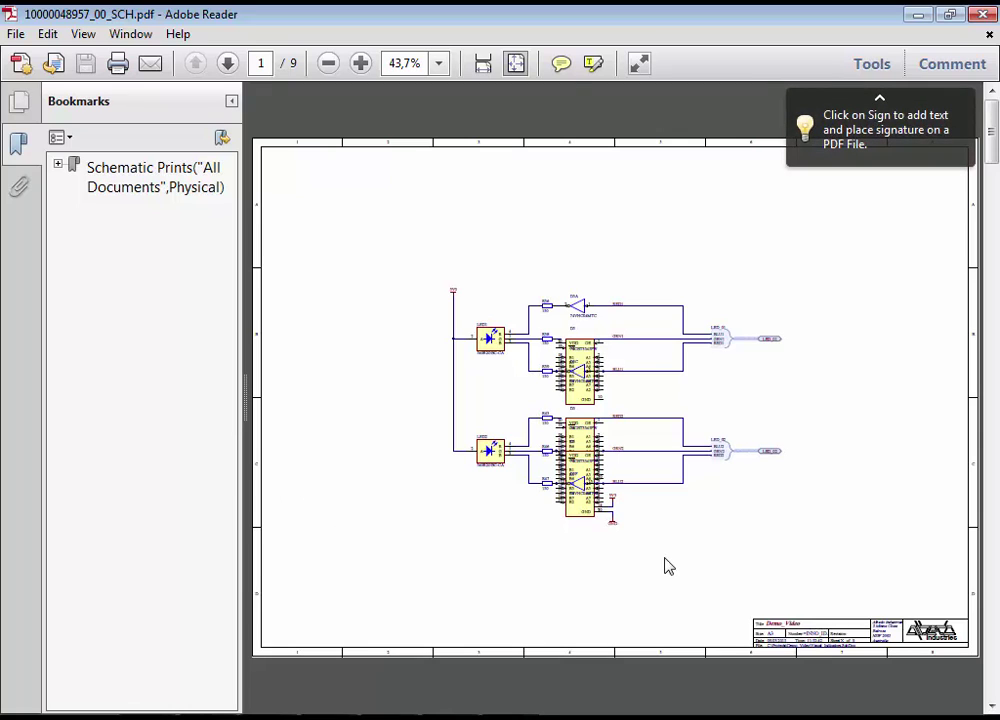
click(979, 15)
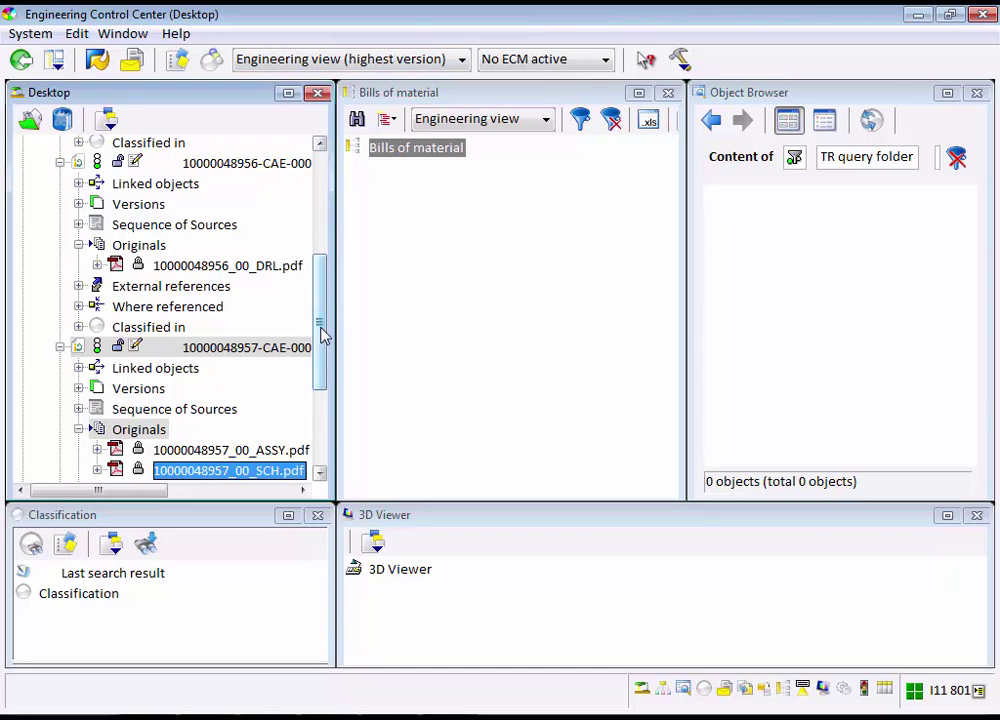
Step: Create a Material search query for materials with the description Demo_V*
drag(324, 335, 319, 147)
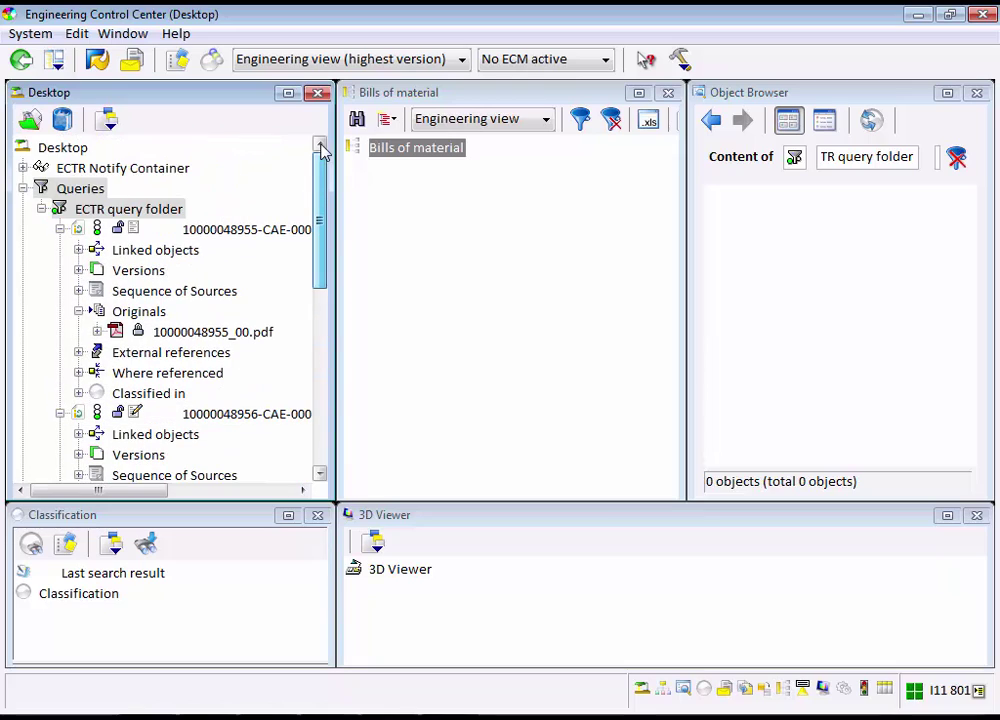
right_click(77, 192)
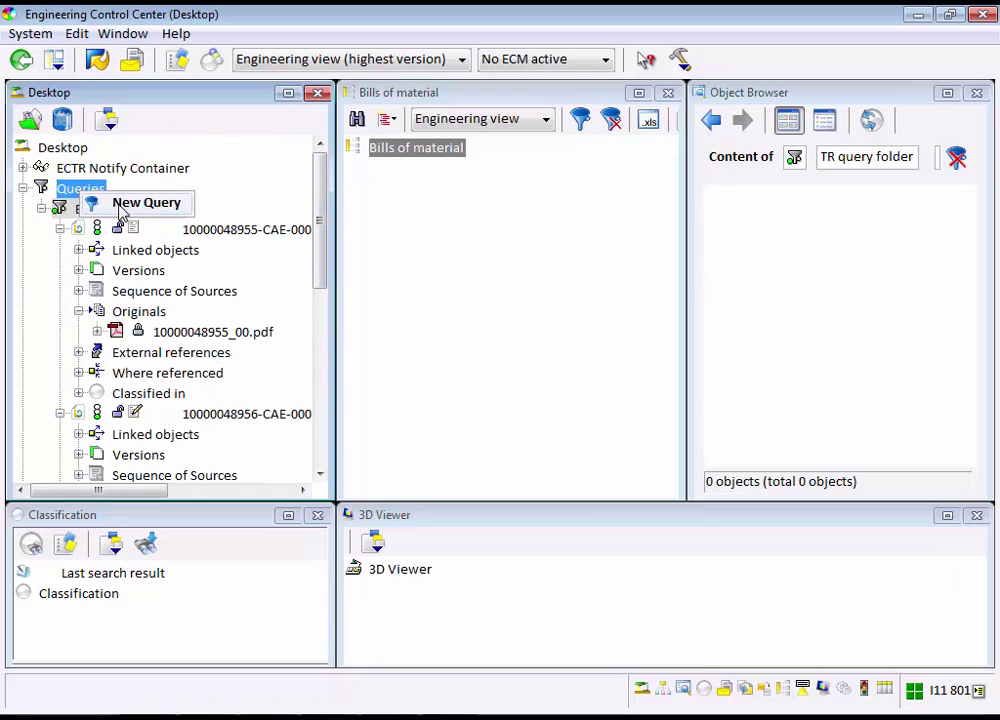
click(130, 202)
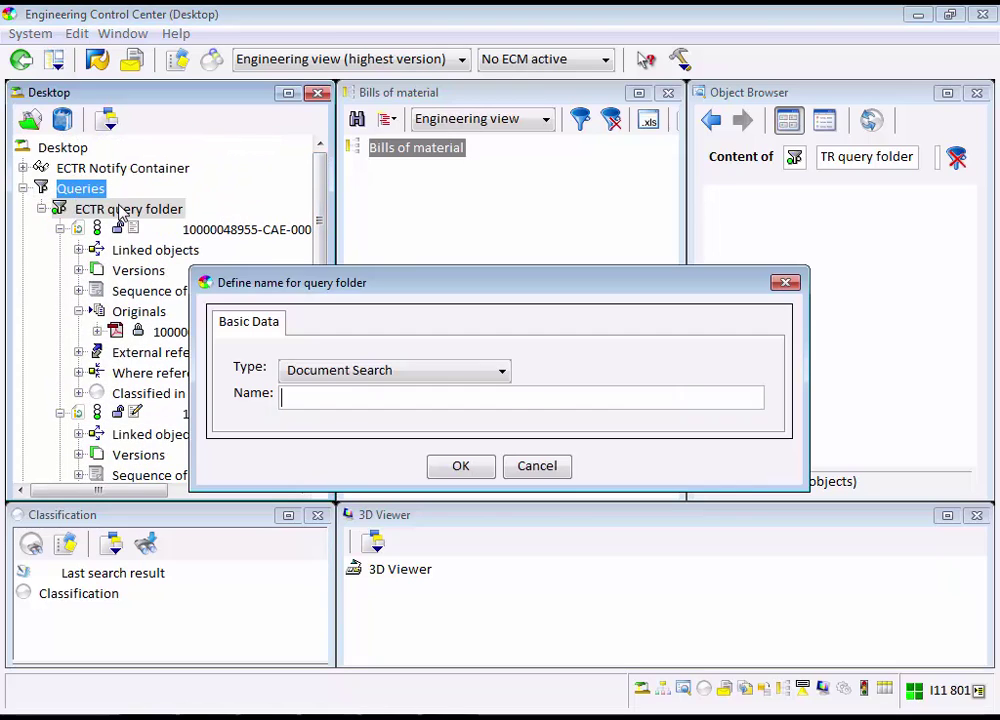
click(500, 374)
click(473, 414)
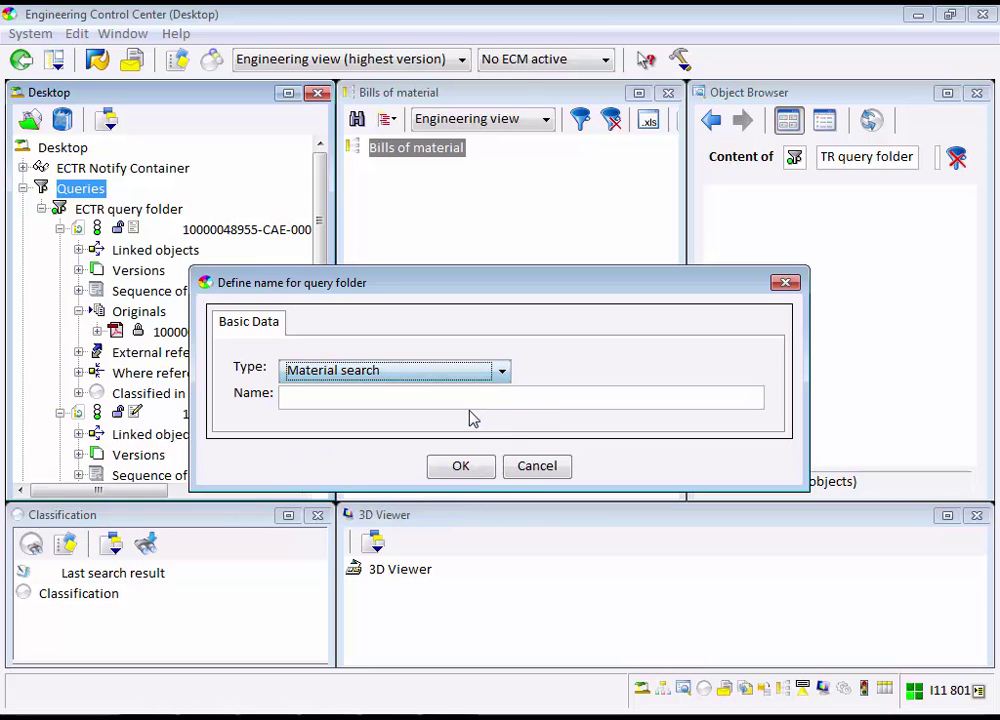
click(461, 467)
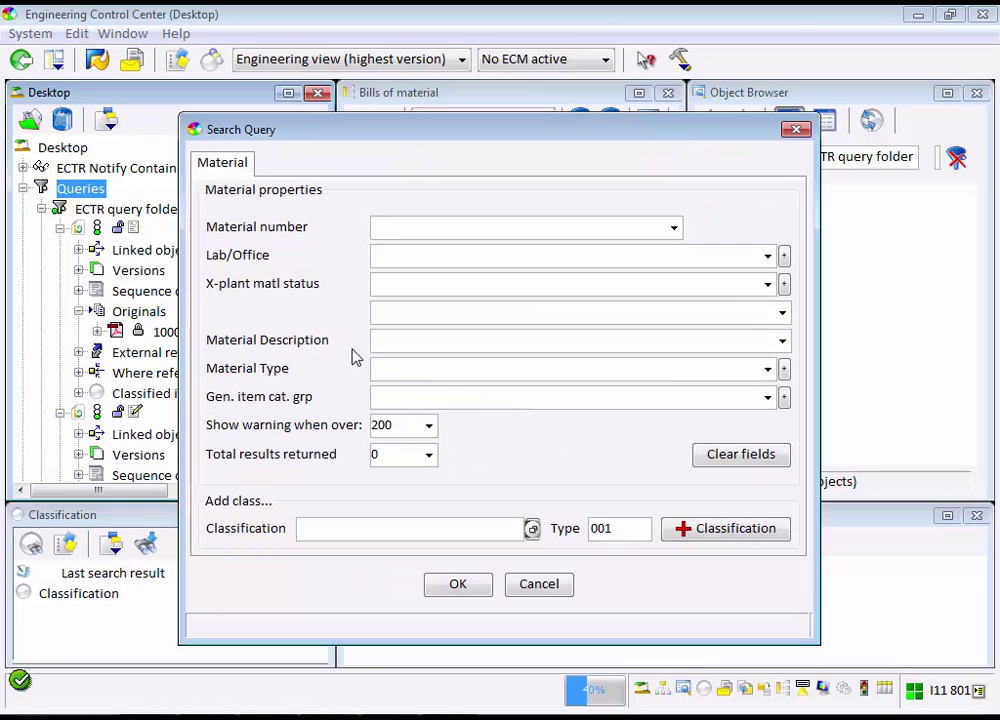
click(393, 340)
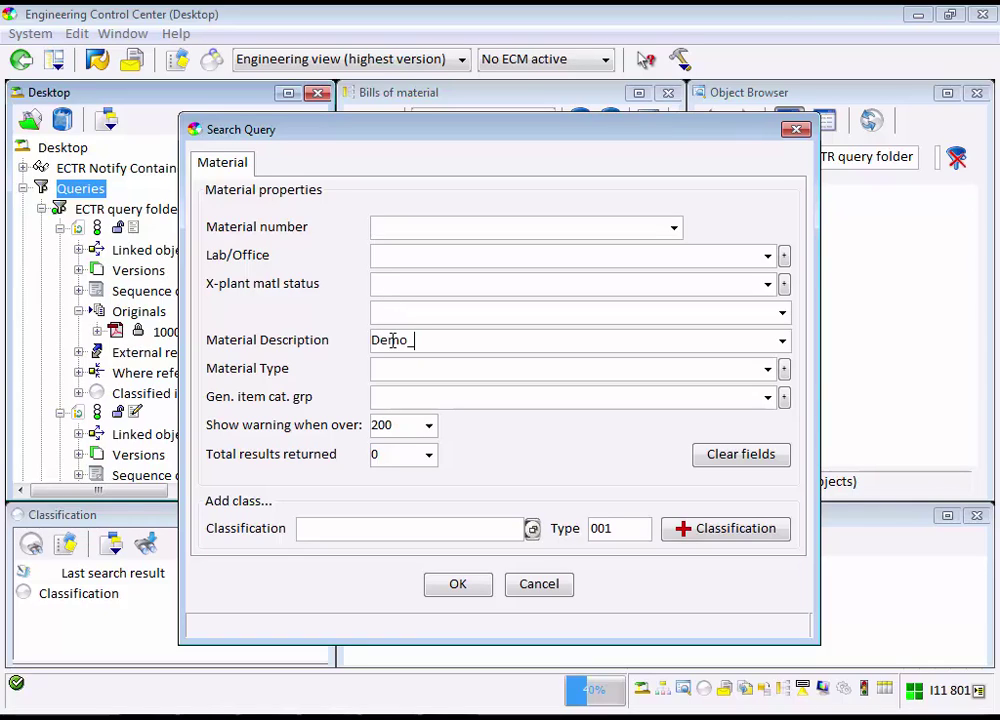
text(Demo_V*)
key(Return)
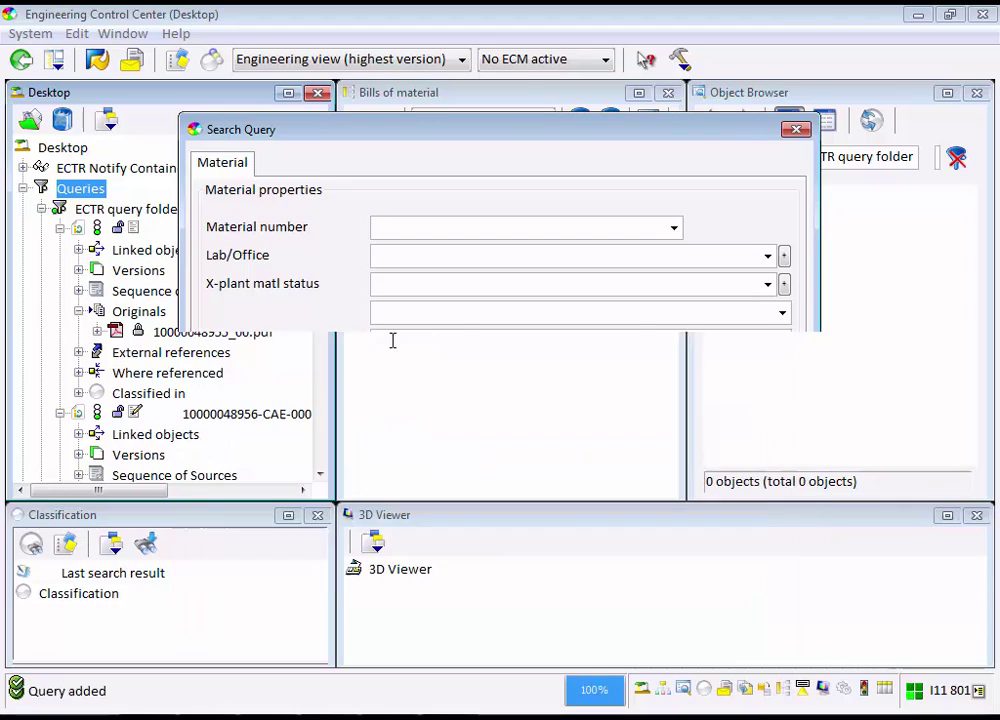
Step: Load material 7658 from the new query folder into the Bills of material view, and expand its structure to examine the parts
click(322, 435)
click(322, 435)
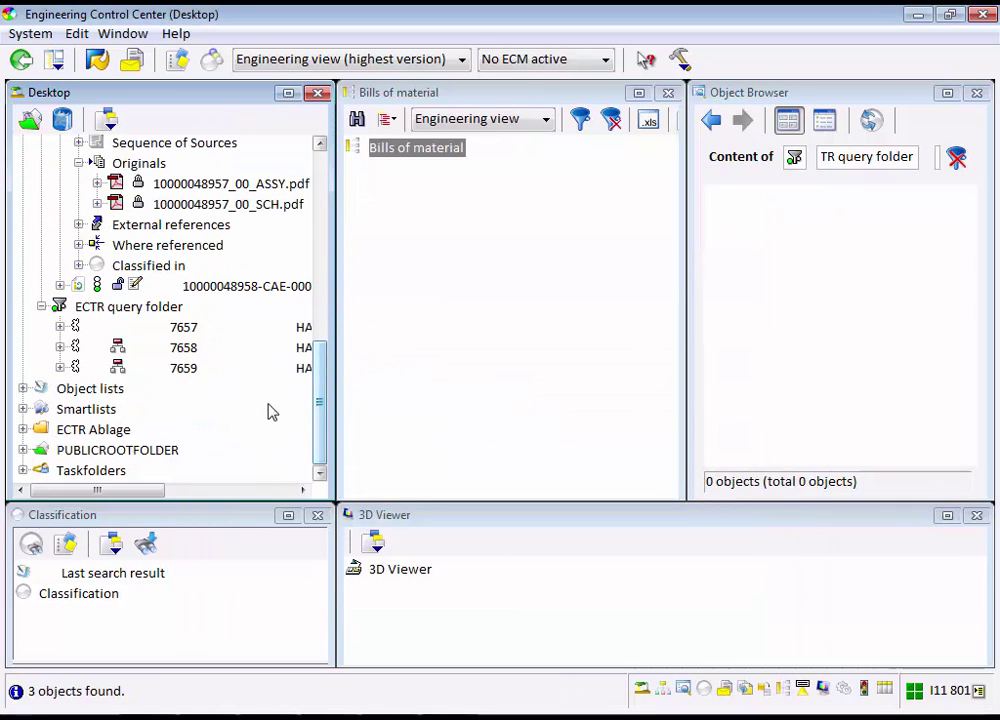
drag(118, 350, 446, 277)
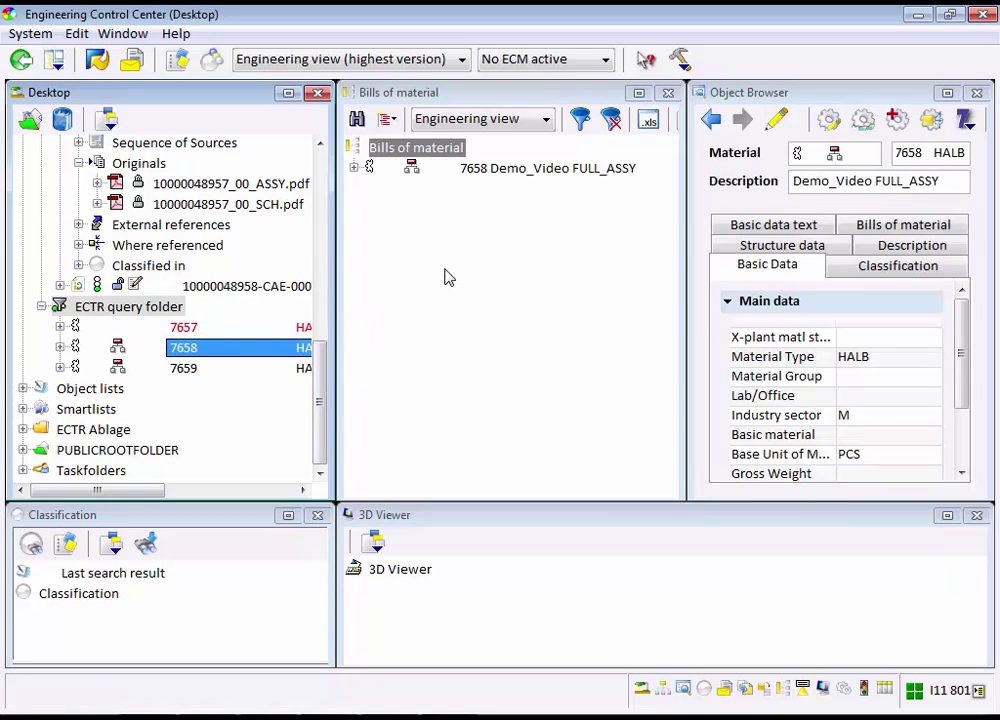
click(355, 168)
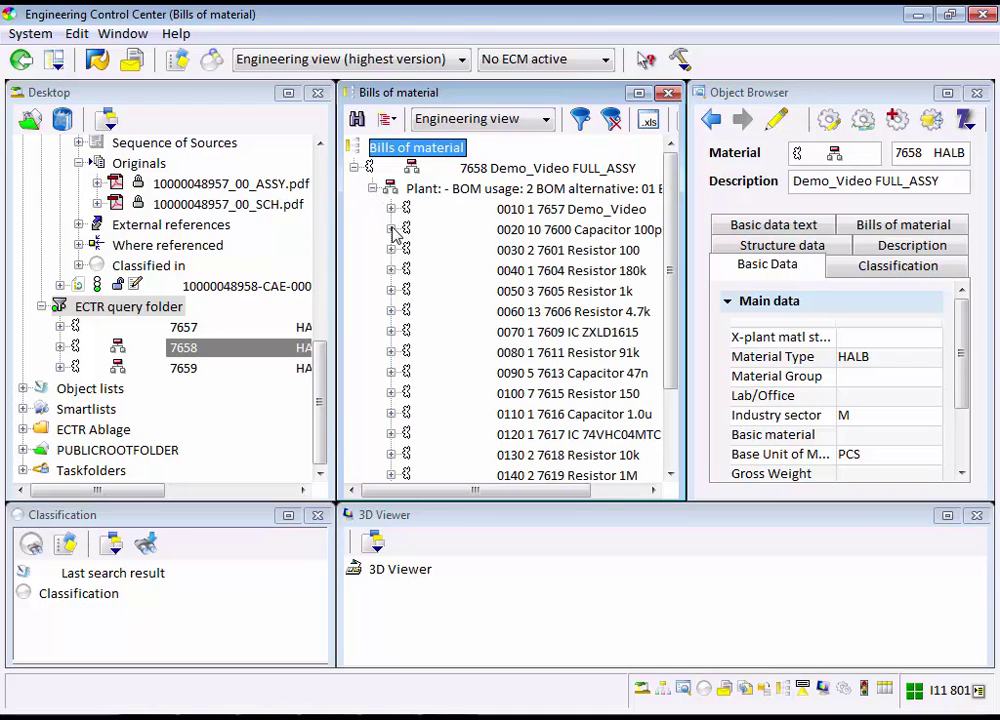
click(391, 229)
click(409, 249)
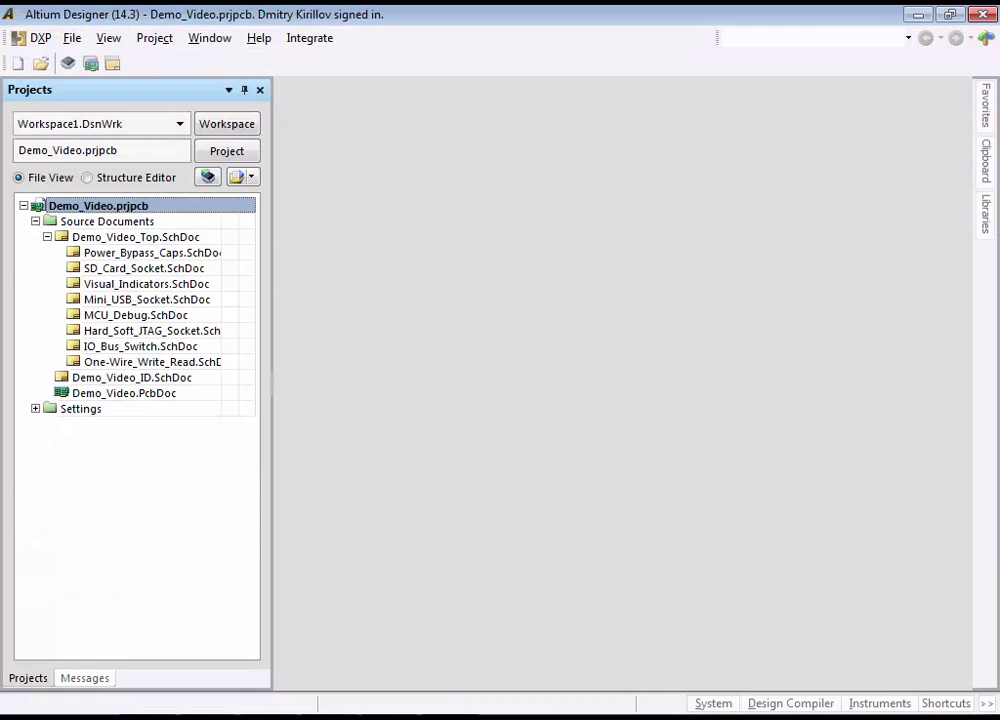
Step: In Altium Designer, start the Integrate save for Demo_Video and open the PCB part's data for editing in Design Push
click(311, 38)
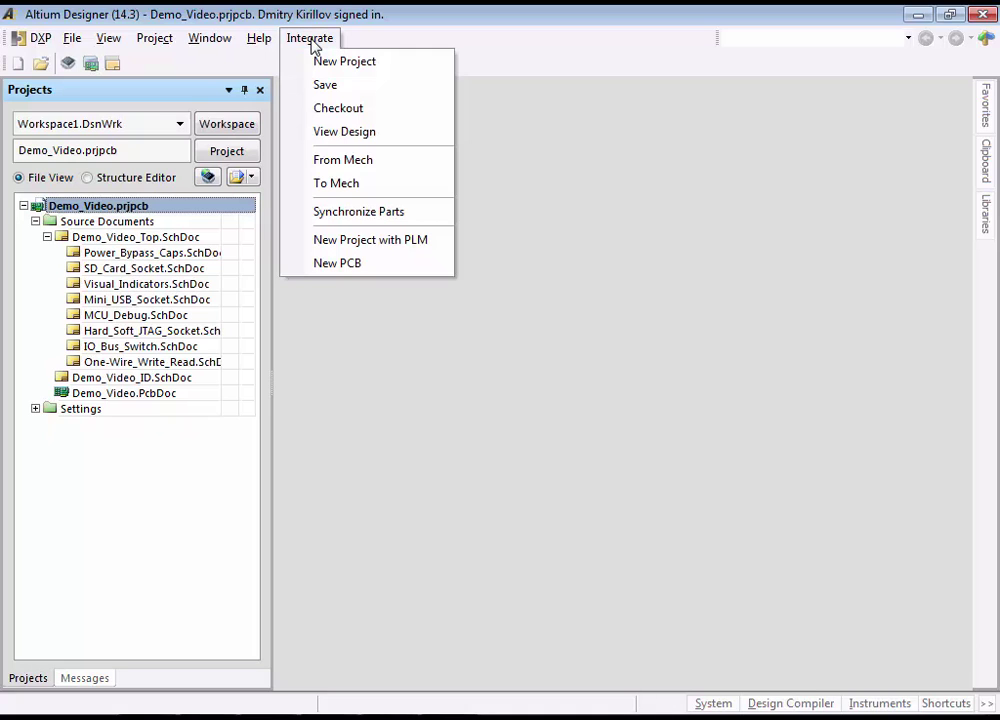
click(337, 86)
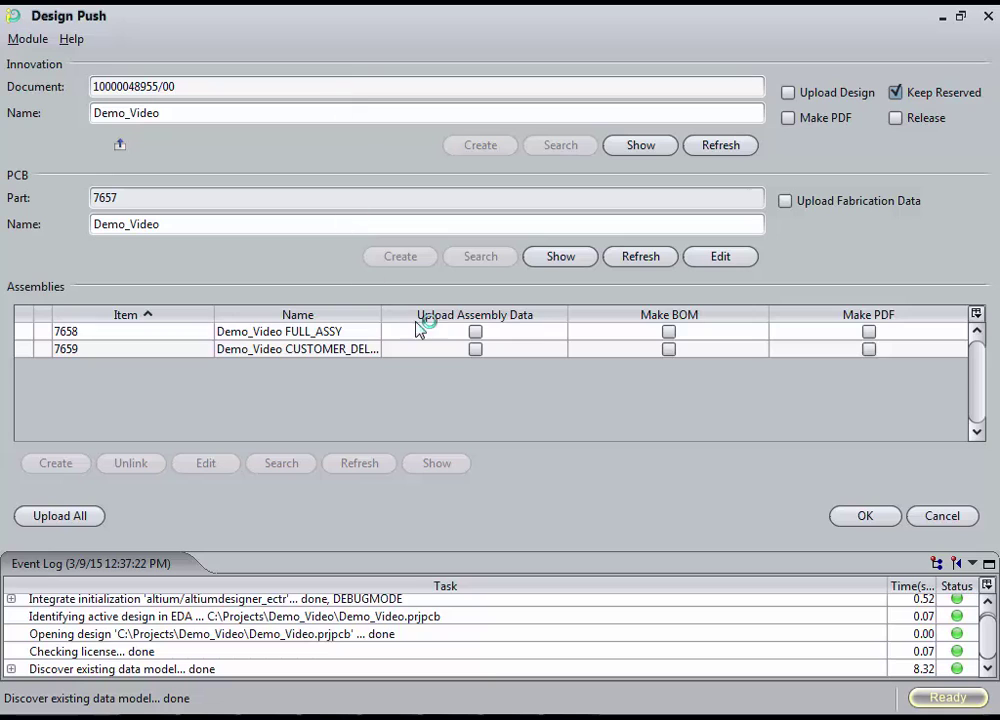
click(706, 261)
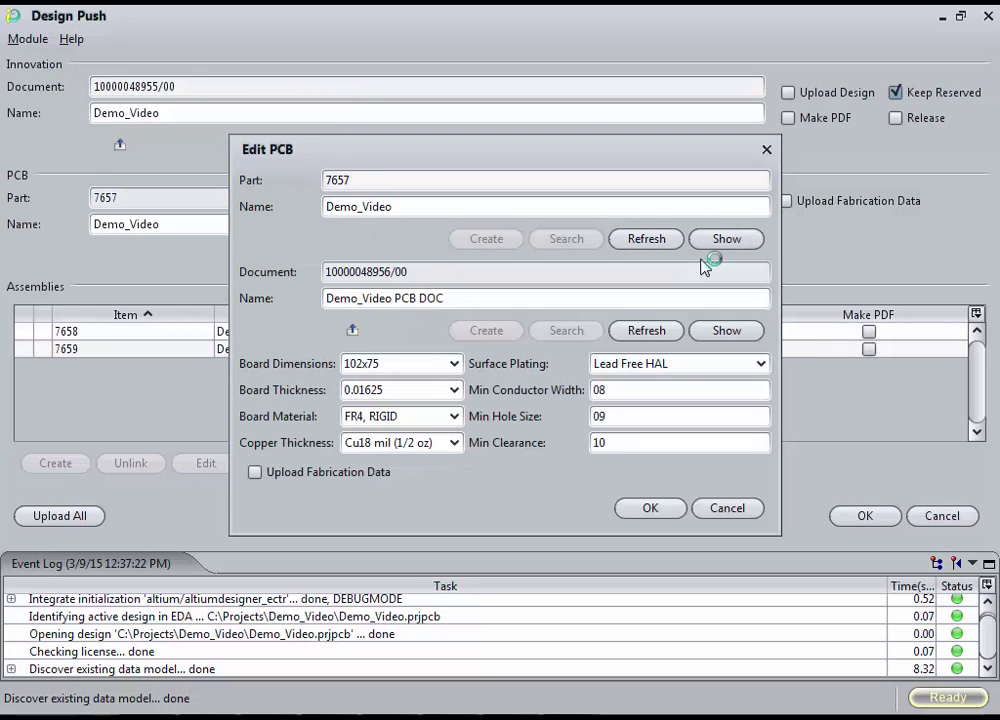
click(727, 333)
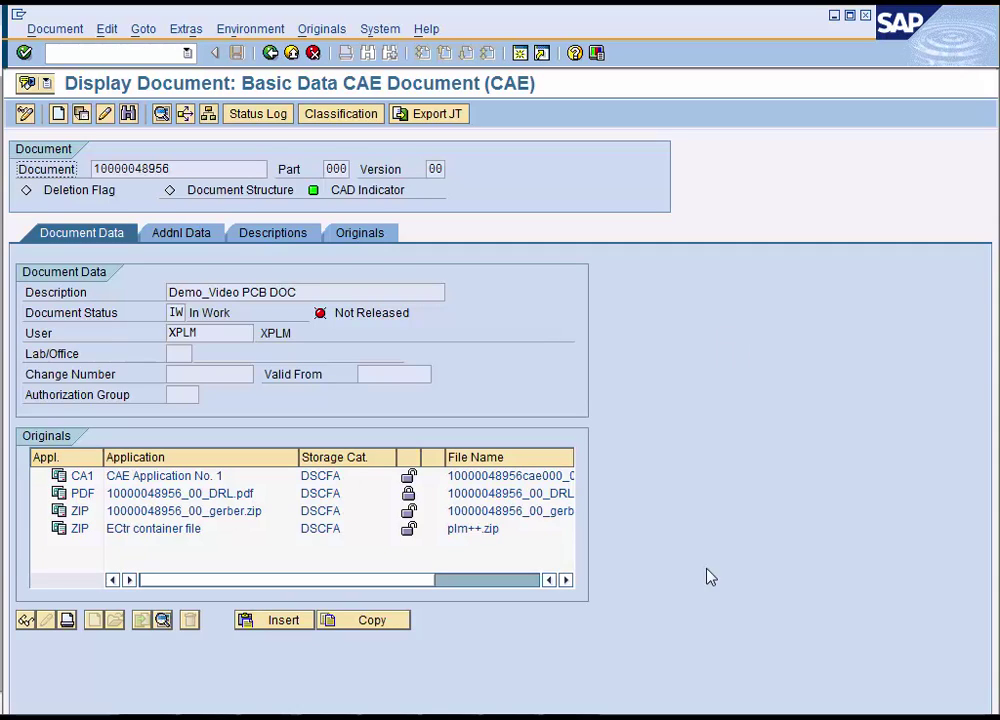
double_click(241, 516)
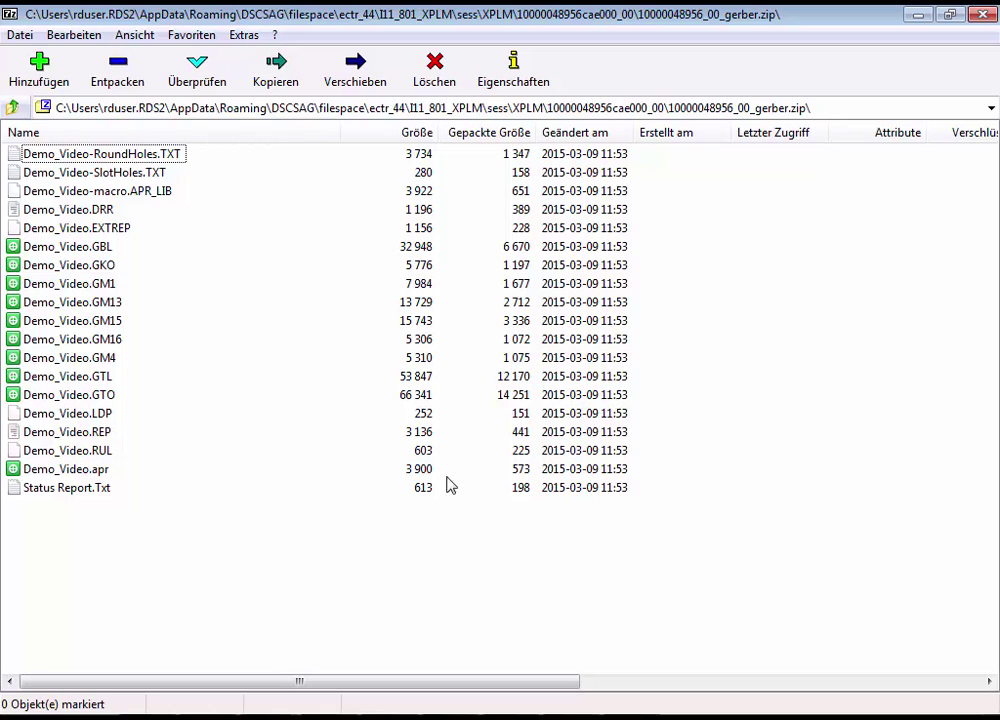
click(991, 13)
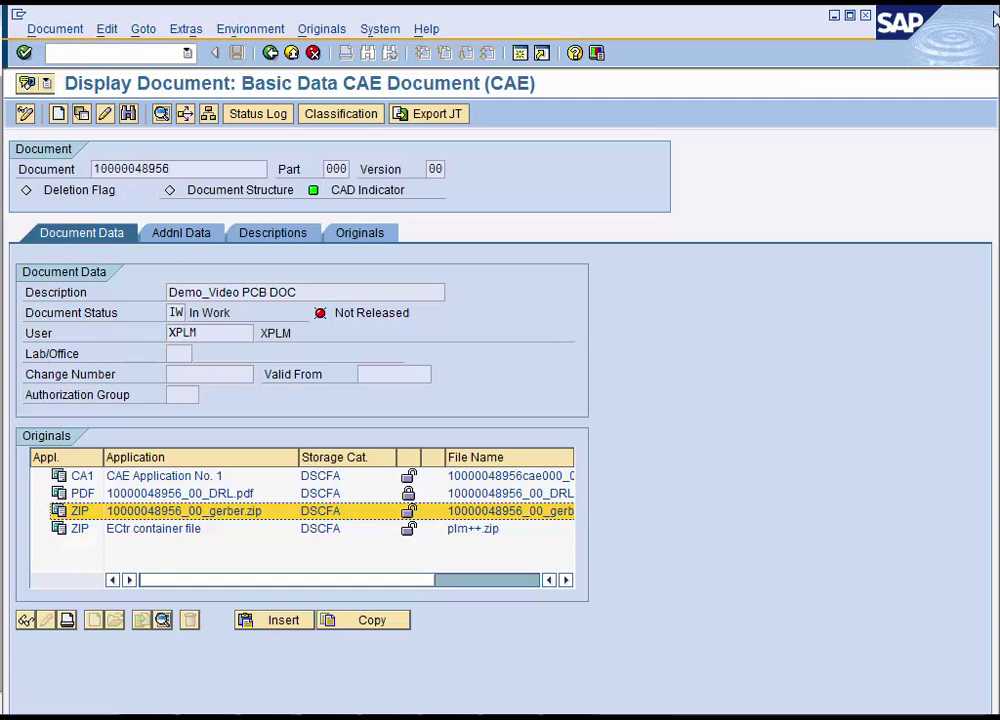
Step: Leave the PCB document and its edit dialog, open assembly 7658 (Demo_Video FULL_ASSY) for editing, and show its document in SAP
click(270, 52)
click(270, 52)
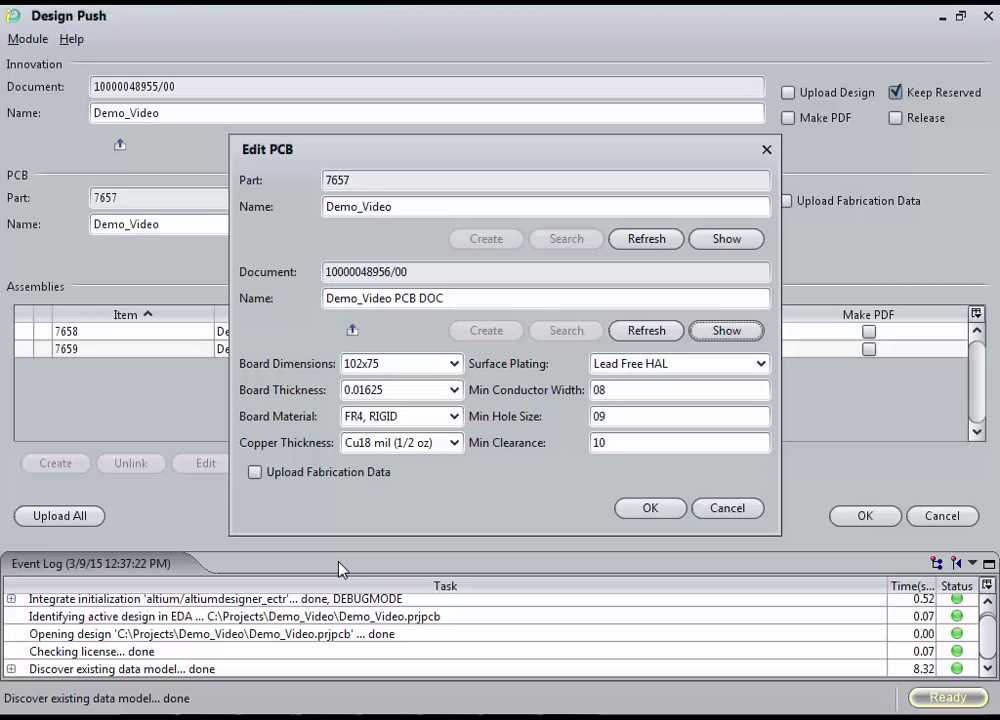
click(716, 508)
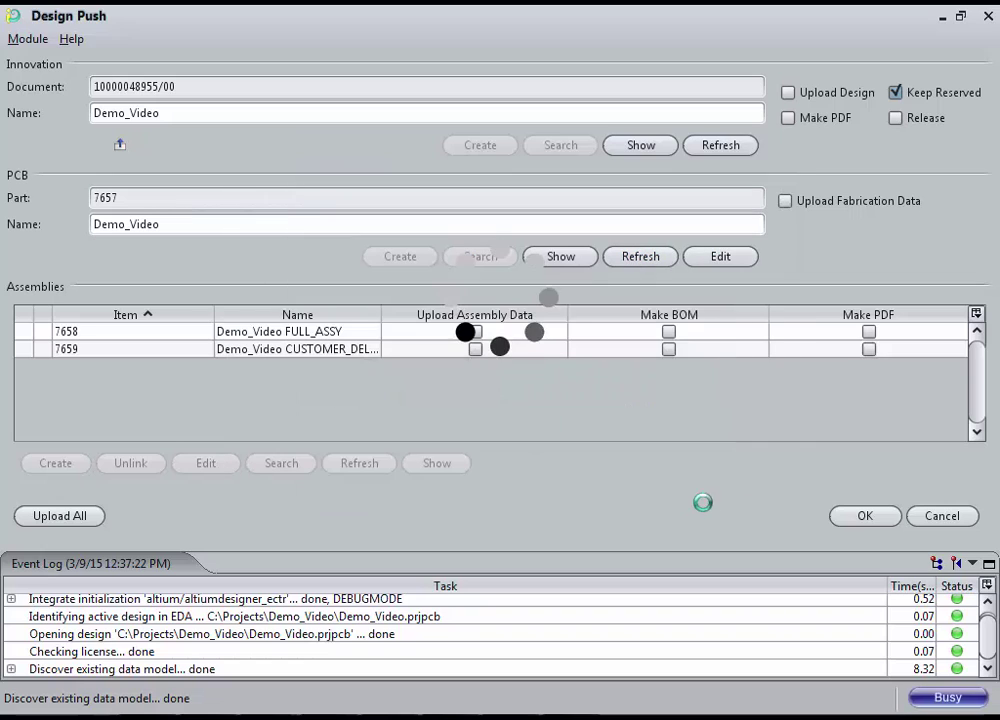
click(147, 331)
click(206, 463)
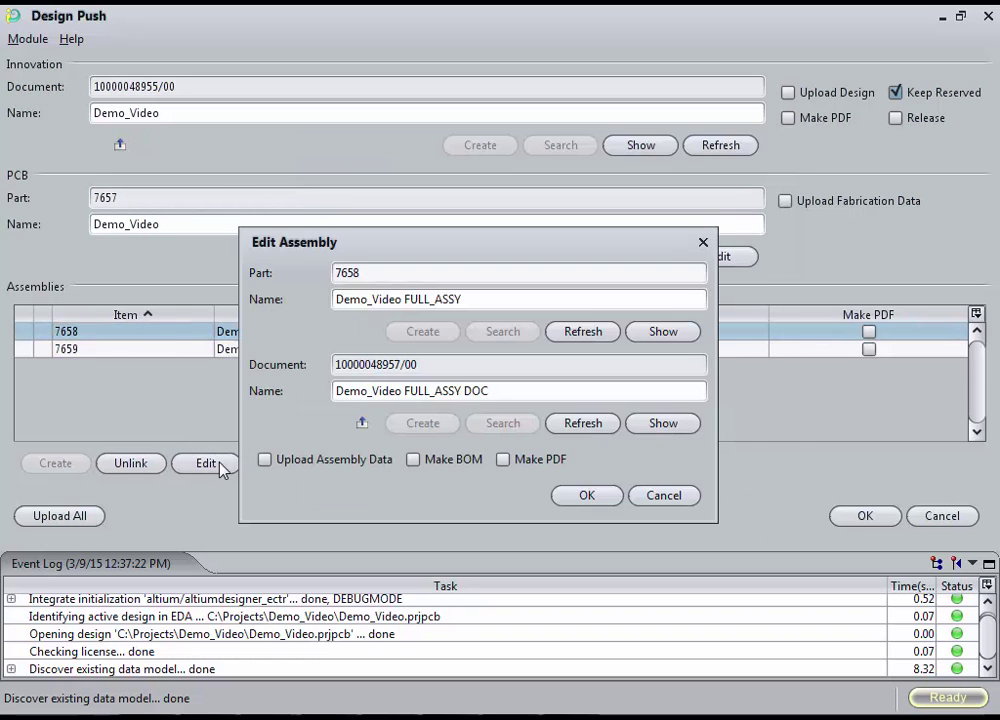
click(679, 429)
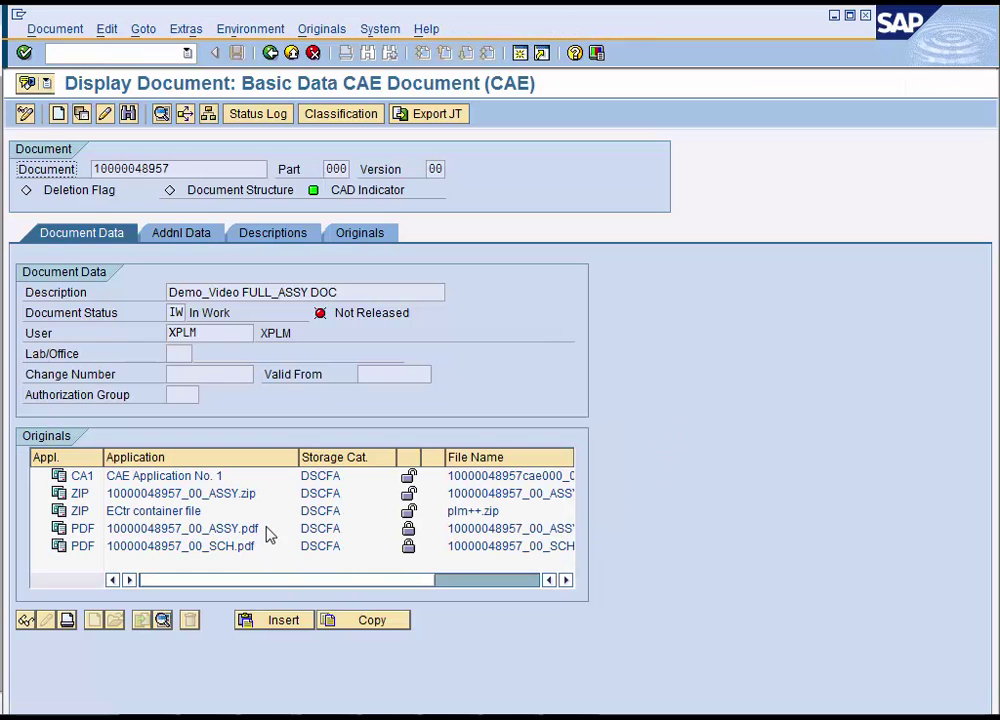
click(238, 494)
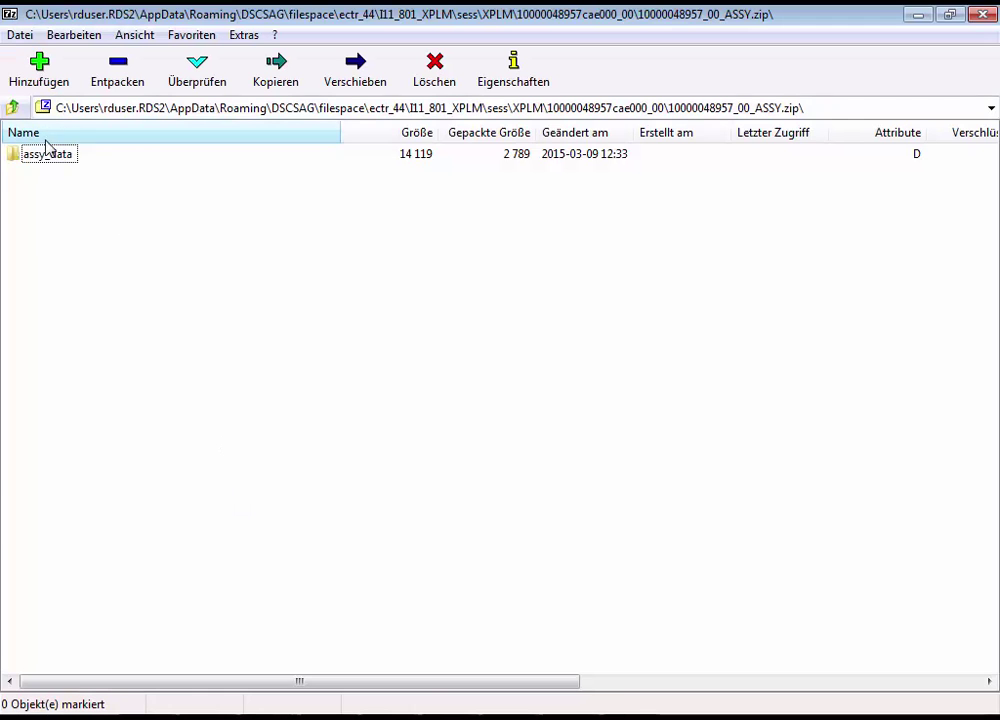
click(50, 155)
double_click(52, 156)
double_click(58, 156)
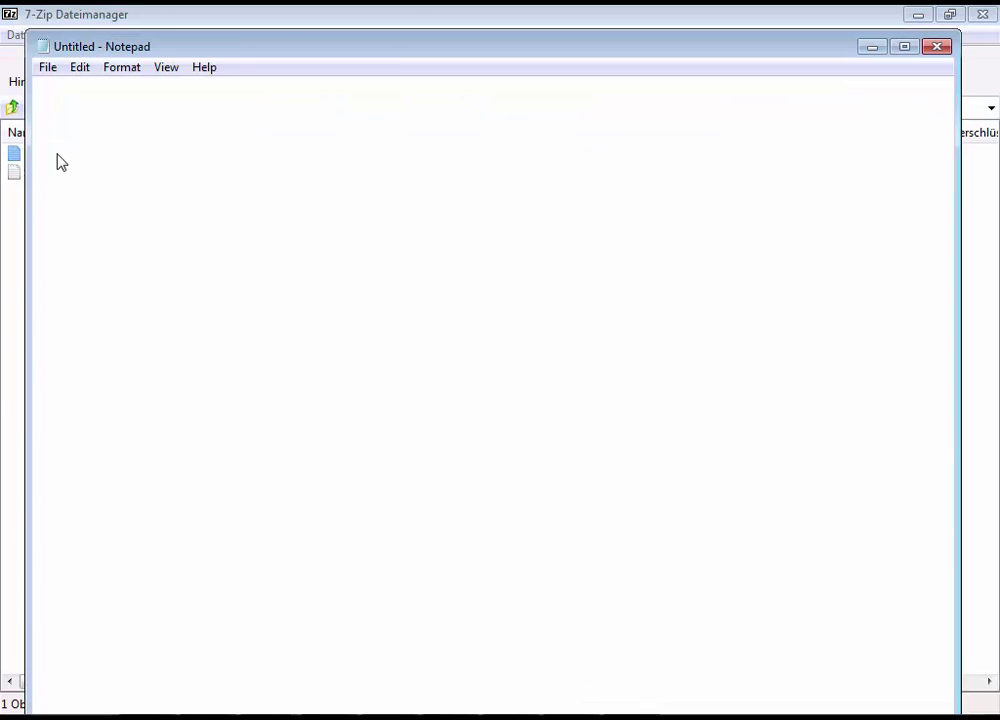
click(937, 46)
click(982, 16)
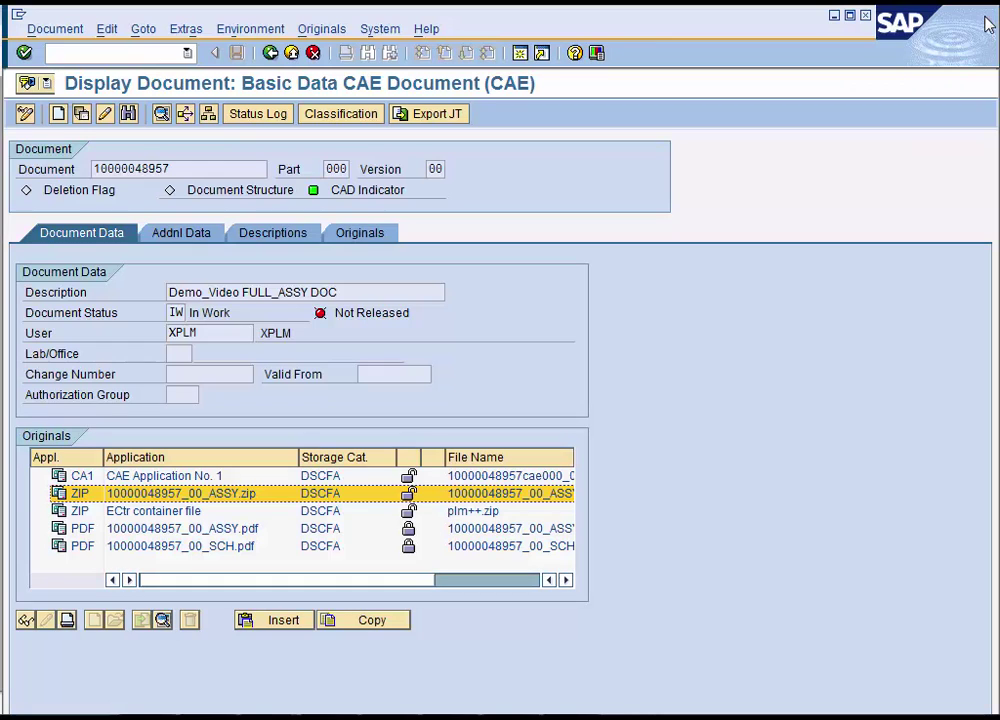
click(269, 54)
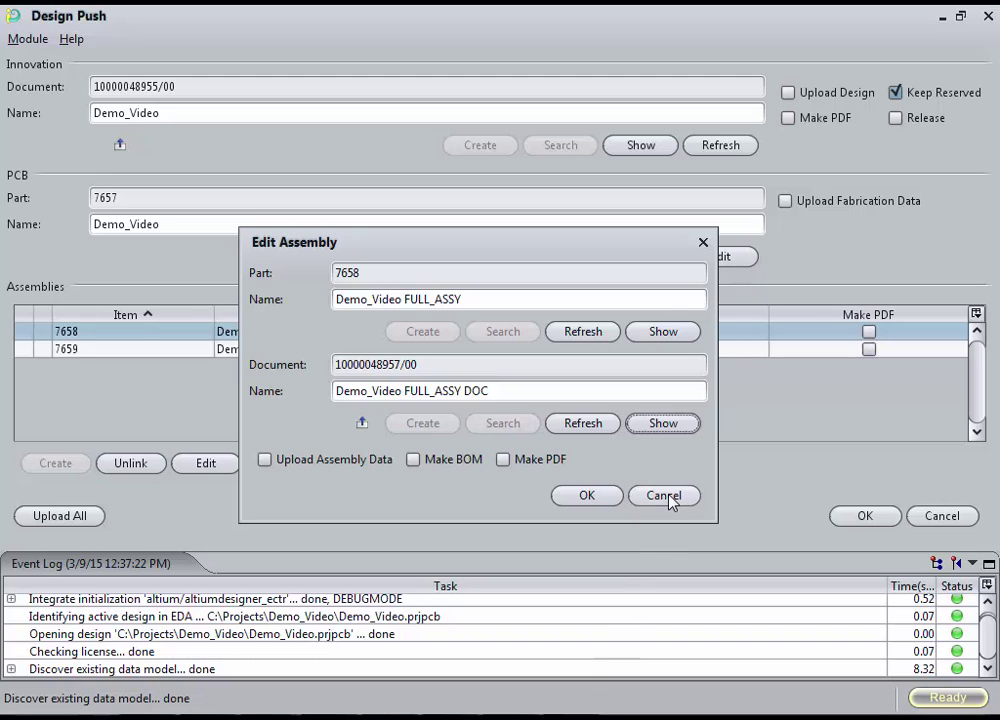
click(665, 496)
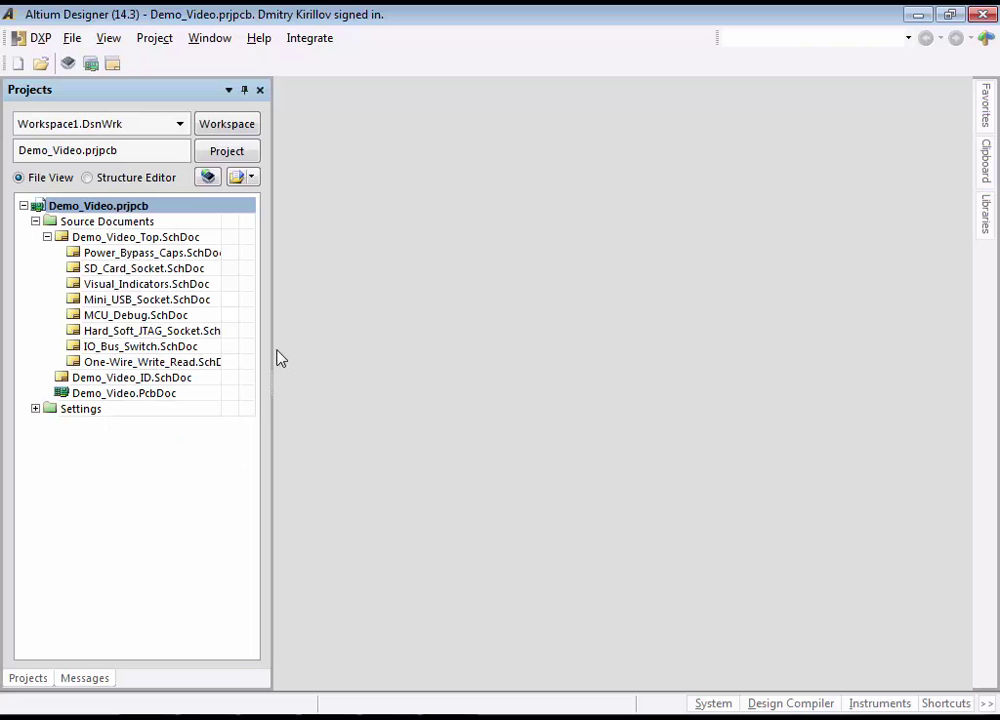
Step: Close the local Demo_Video project in Altium Designer and search the Integrate Checkout for designs named Demo_V*
right_click(191, 206)
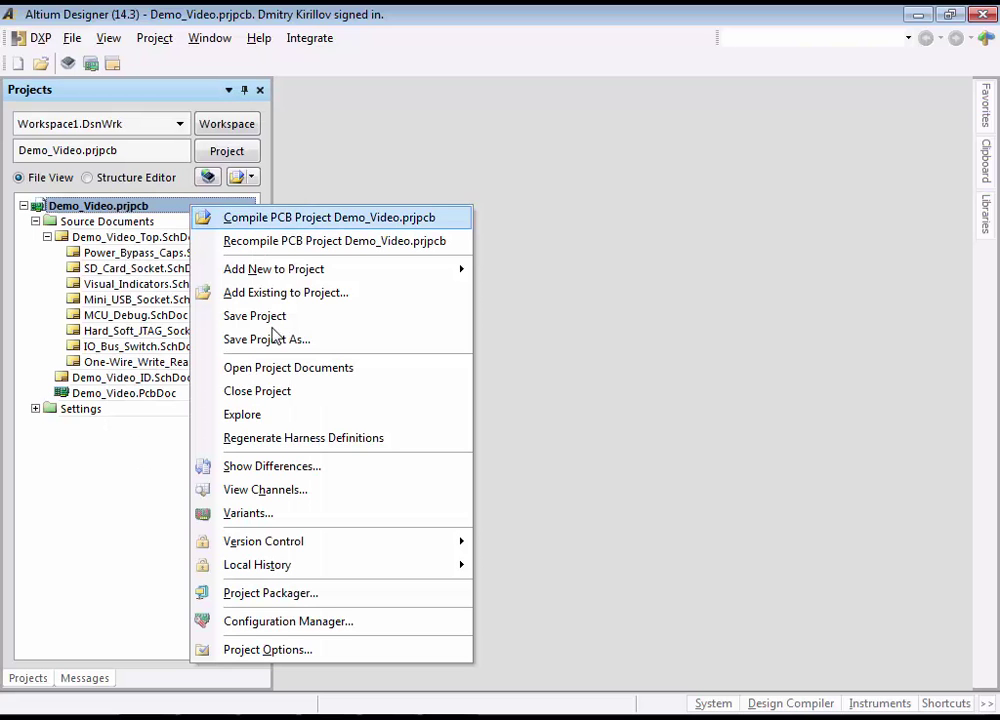
click(309, 393)
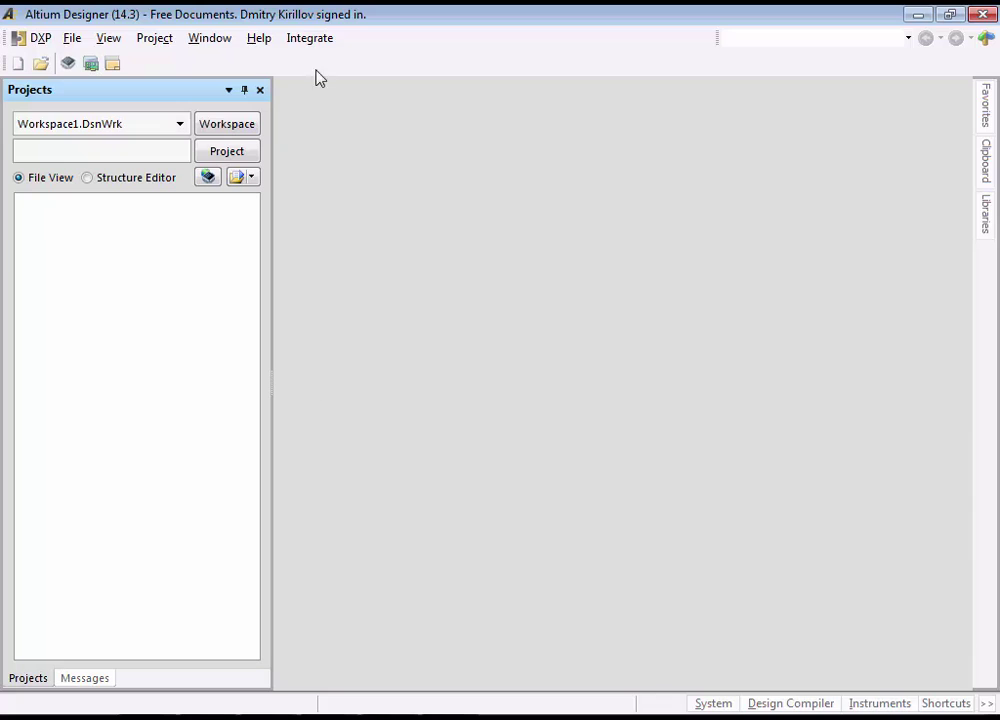
click(311, 38)
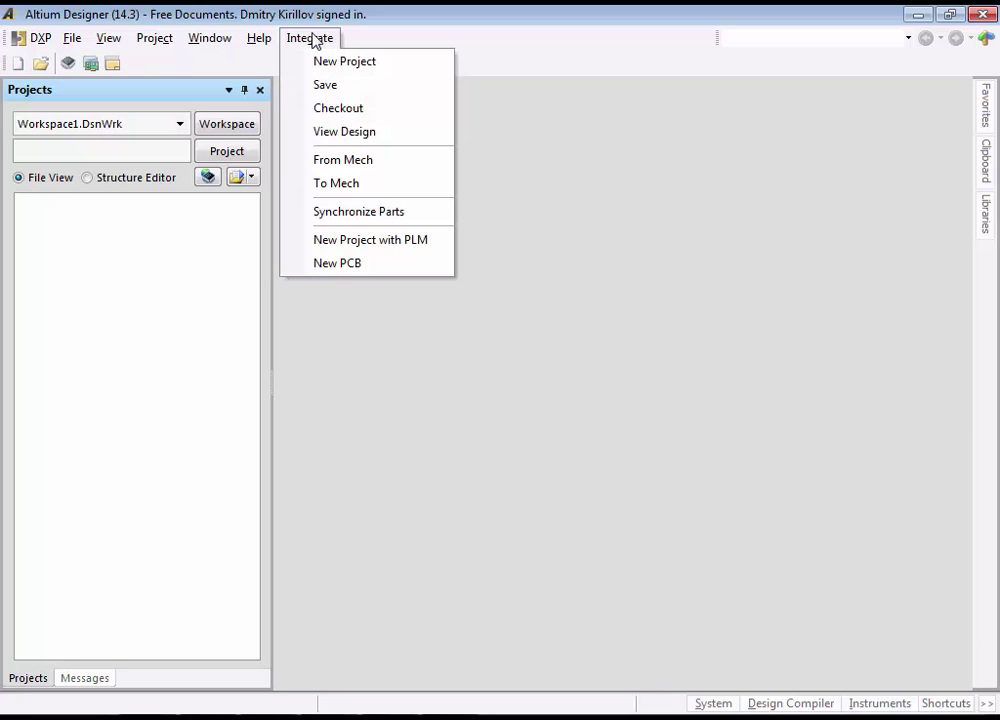
click(350, 110)
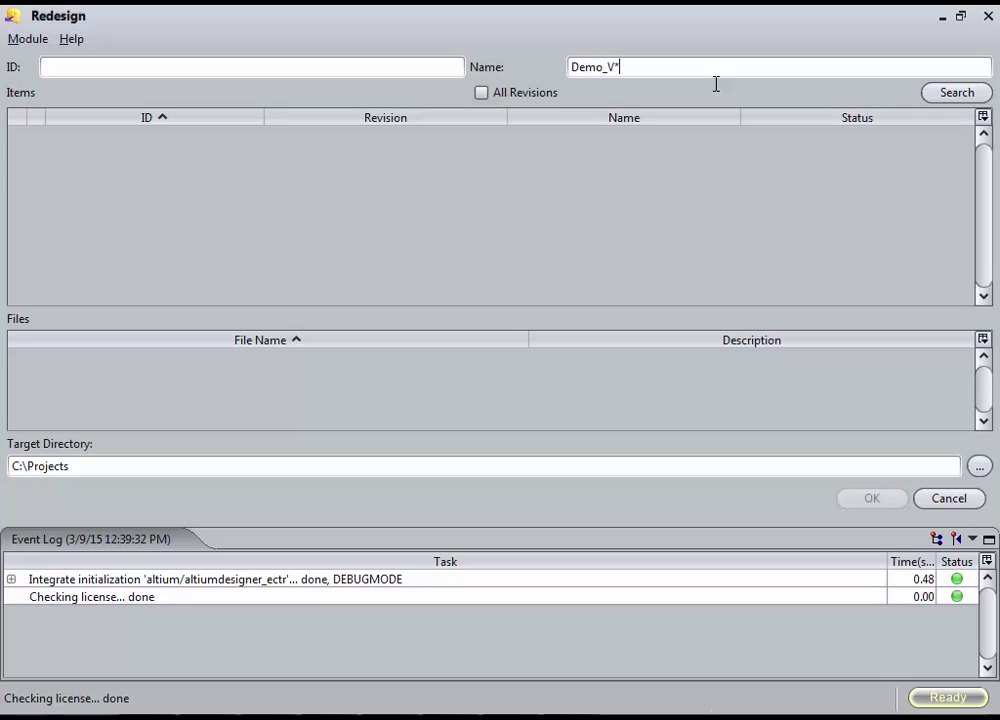
key(Return)
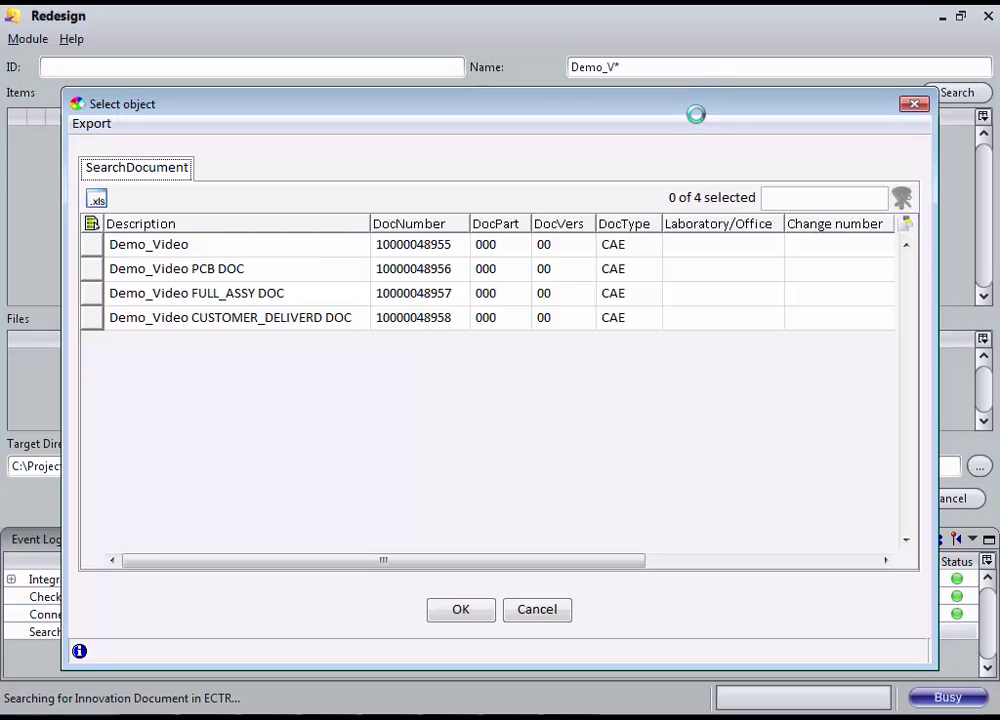
click(100, 247)
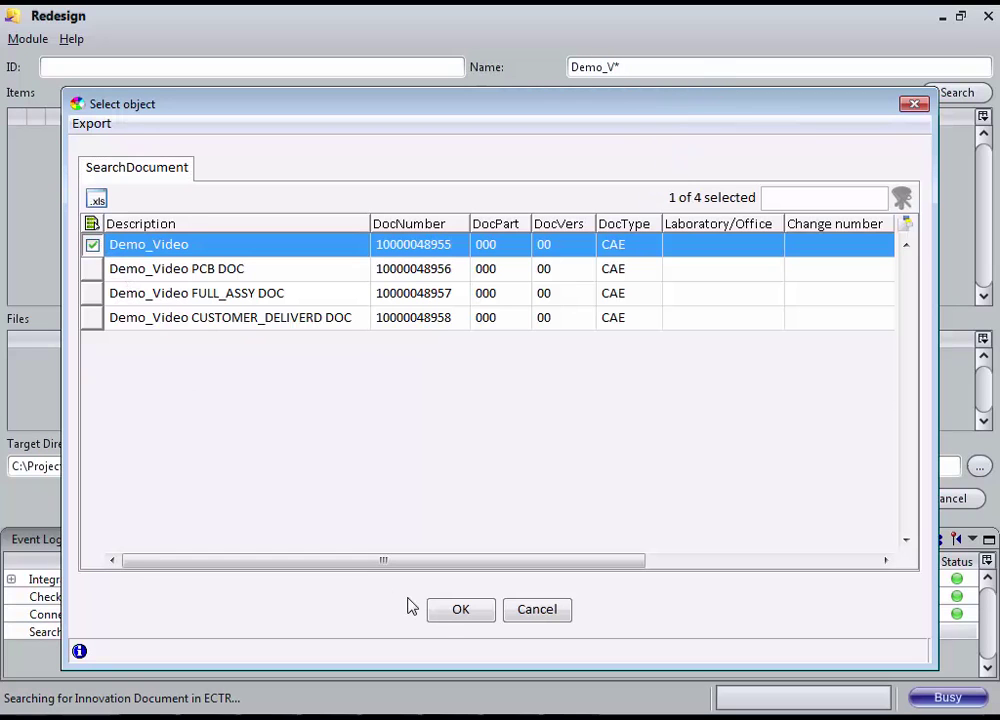
click(452, 612)
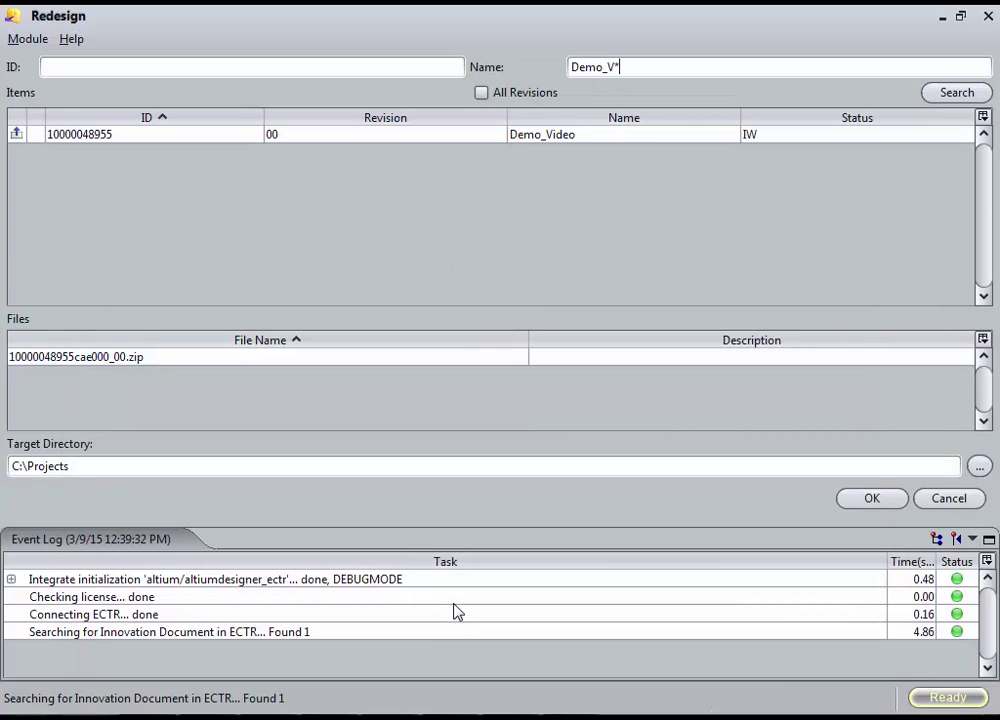
click(806, 360)
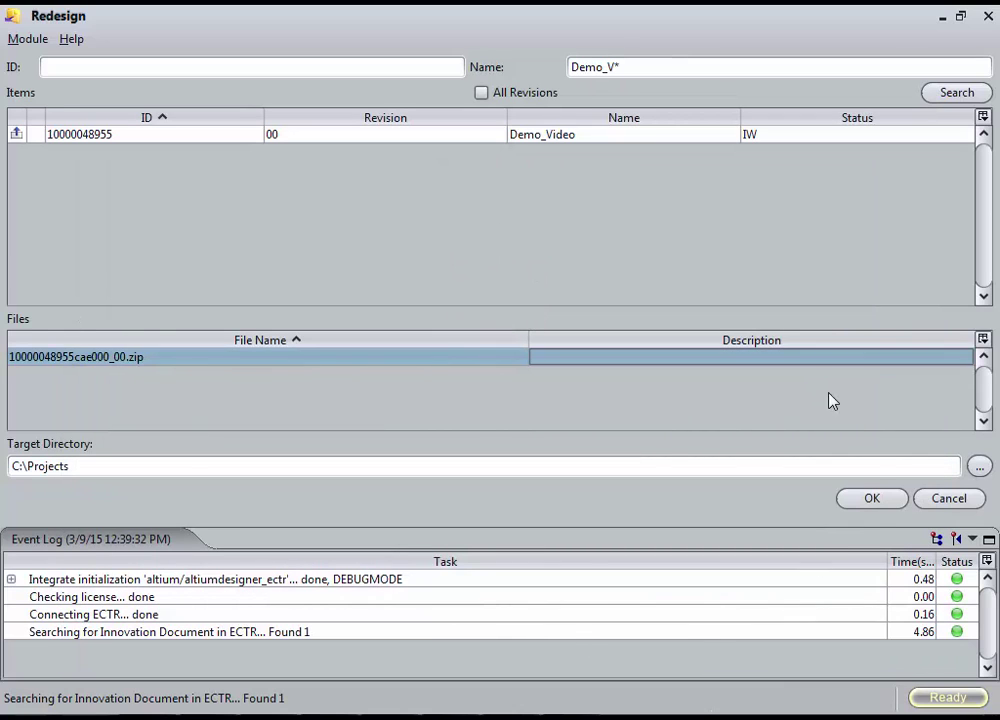
click(872, 499)
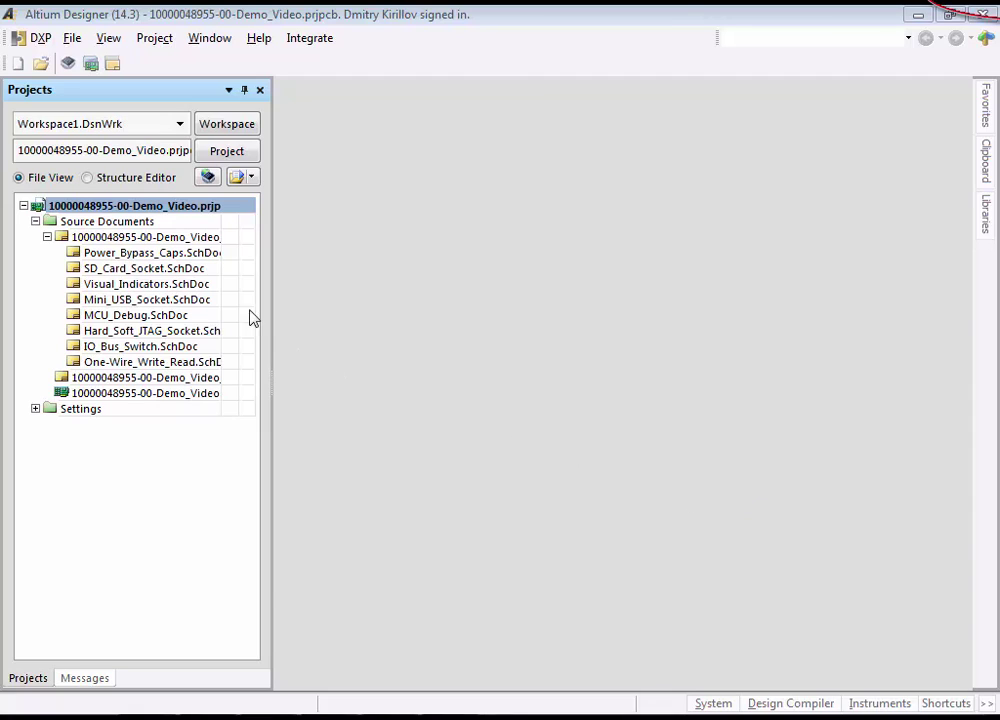
Step: Open the SD_Card_Socket, Visual_Indicators and Power_Bypass_Caps schematics of the checked-out project
double_click(178, 271)
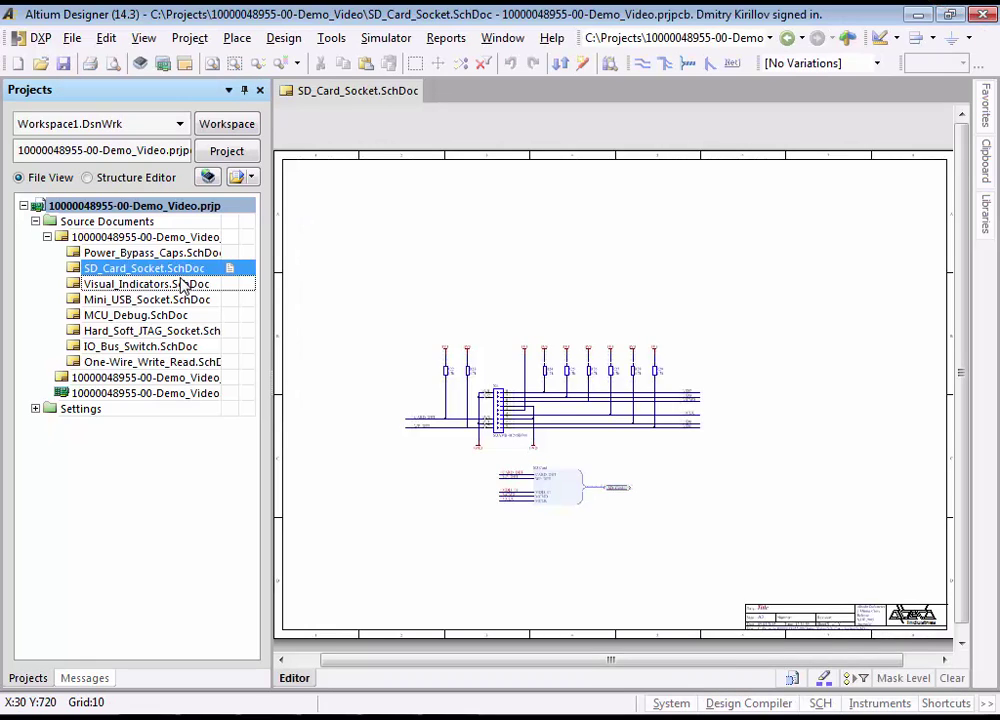
double_click(183, 284)
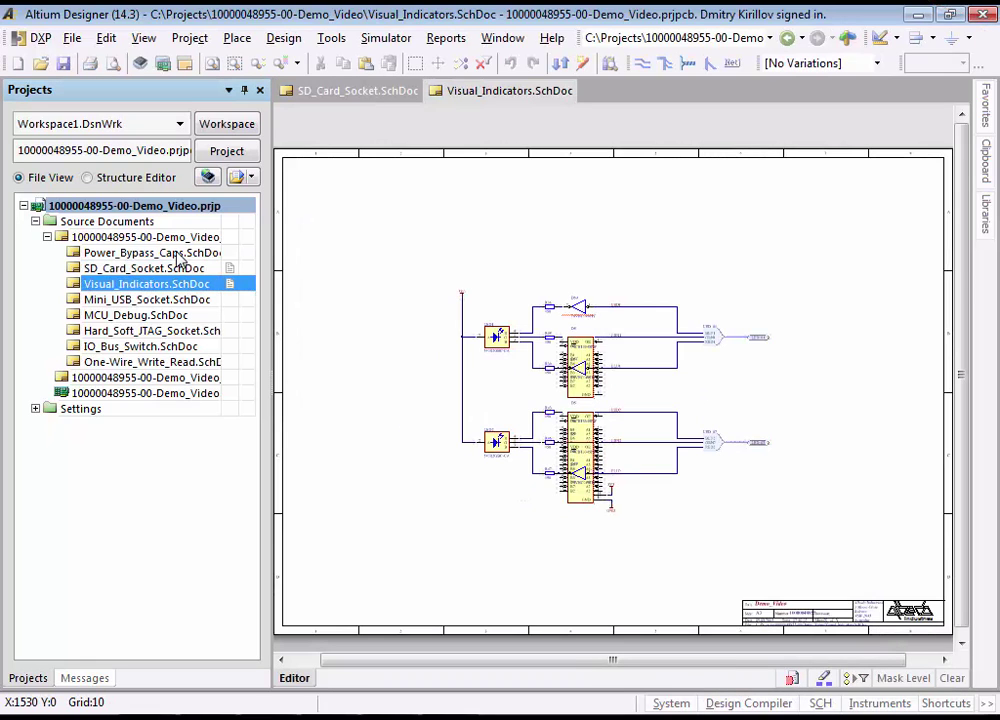
double_click(177, 256)
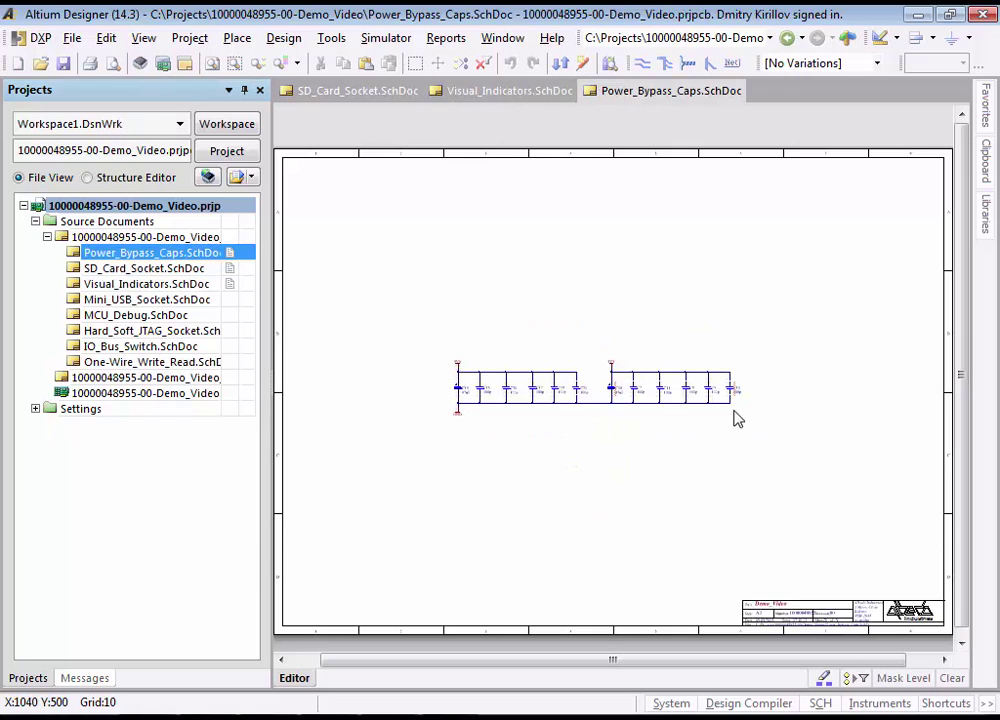
Step: Delete the two rightmost 100p capacitors from the 3V3 capacitor bank in Power_Bypass_Caps.SchDoc
ctrl+scroll(735, 418, up, 3)
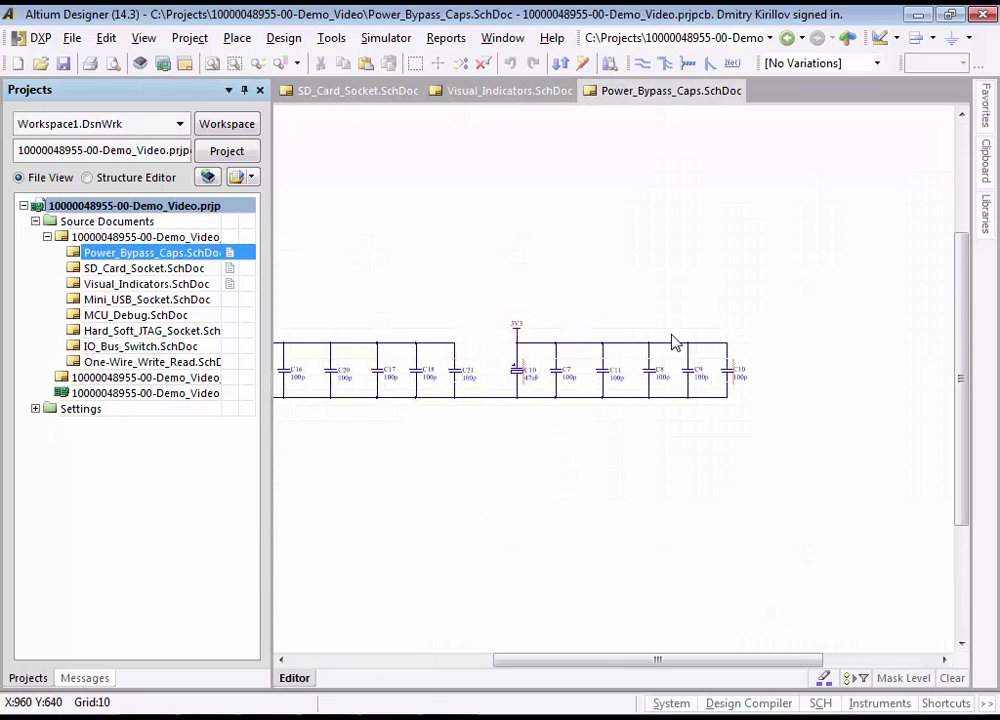
drag(664, 312, 756, 446)
key(Delete)
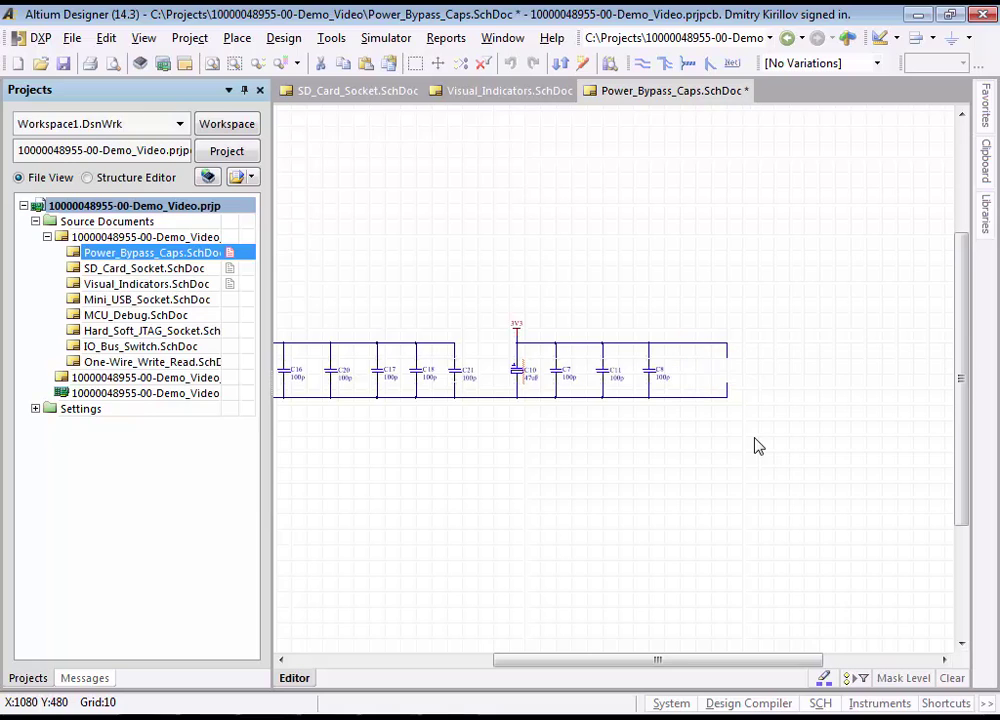
Step: Place one RES5_1k resistor with the designator R999 to the right of the 3V3 capacitor bank
right_click(756, 446)
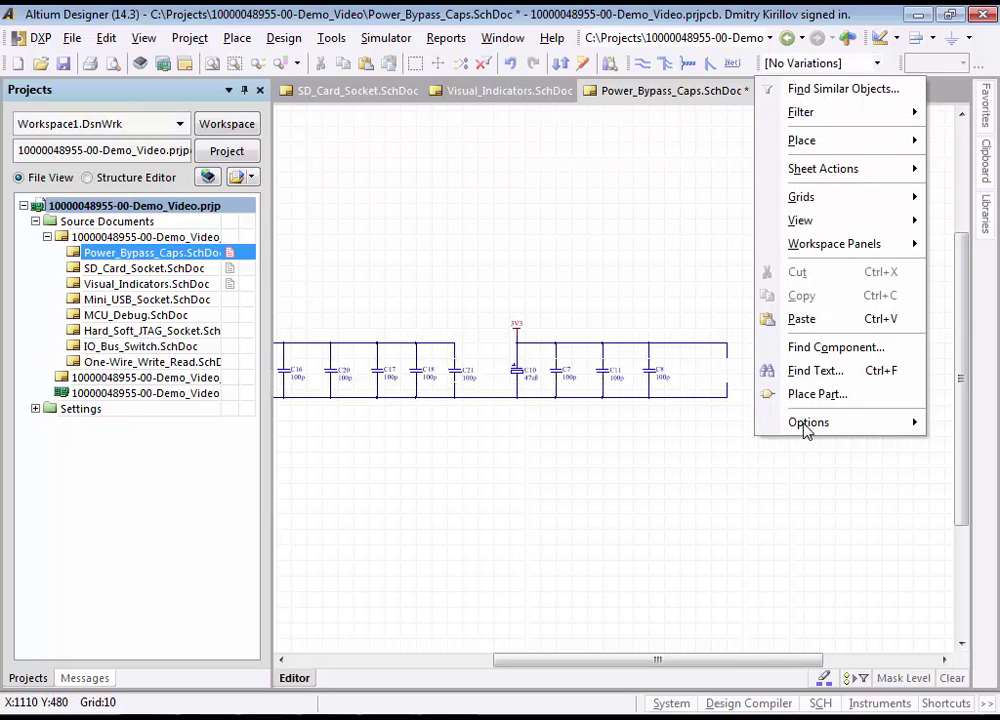
click(814, 396)
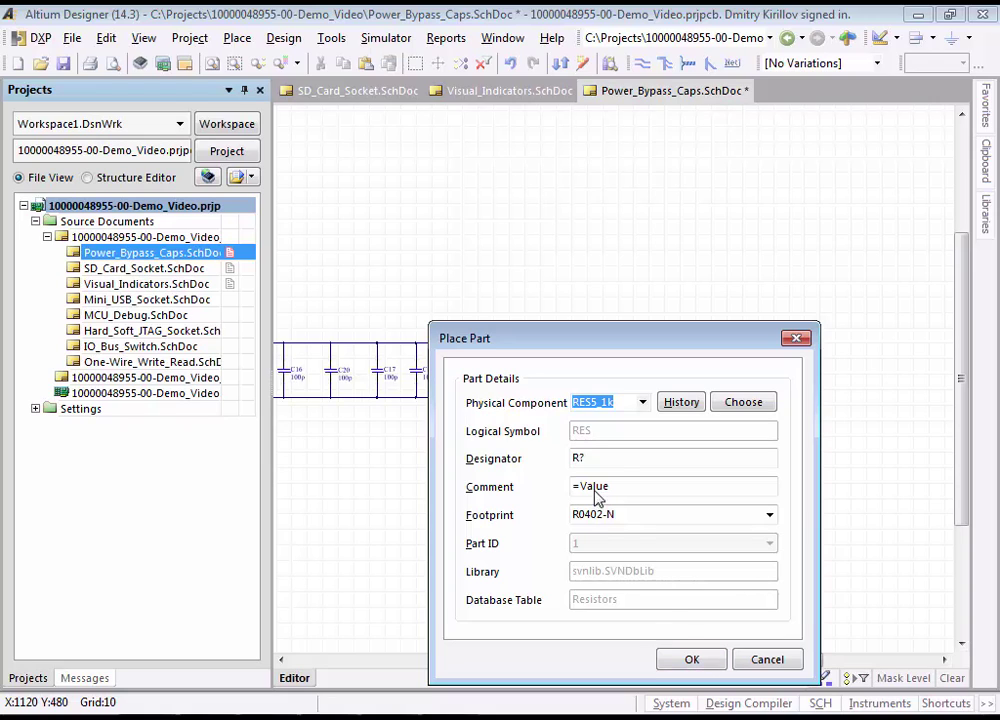
click(617, 457)
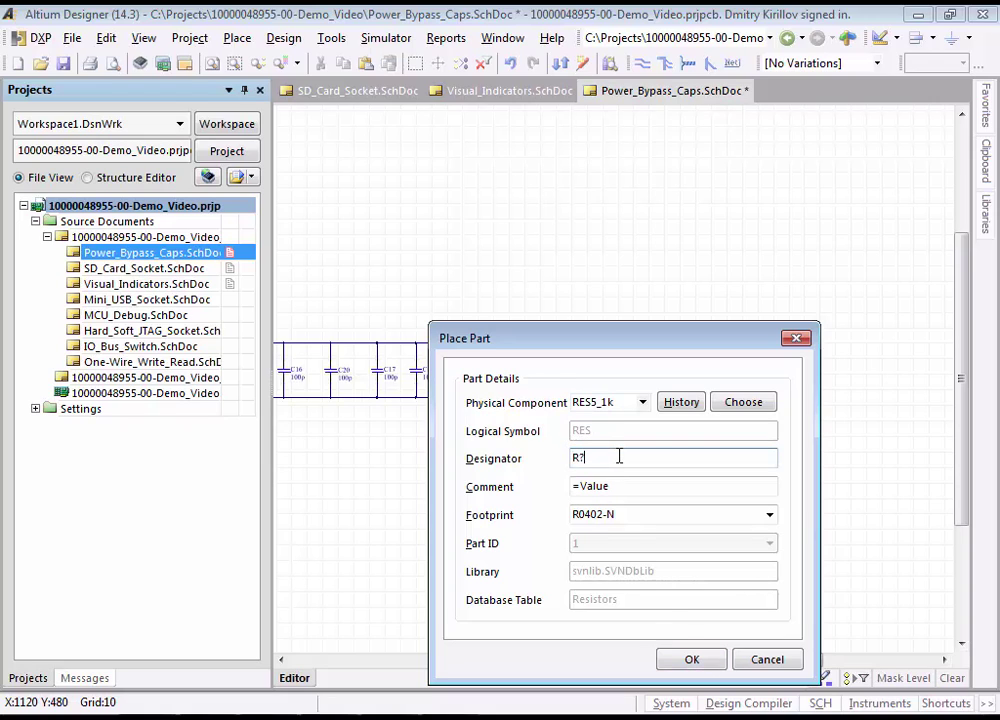
text(R999)
key(Return)
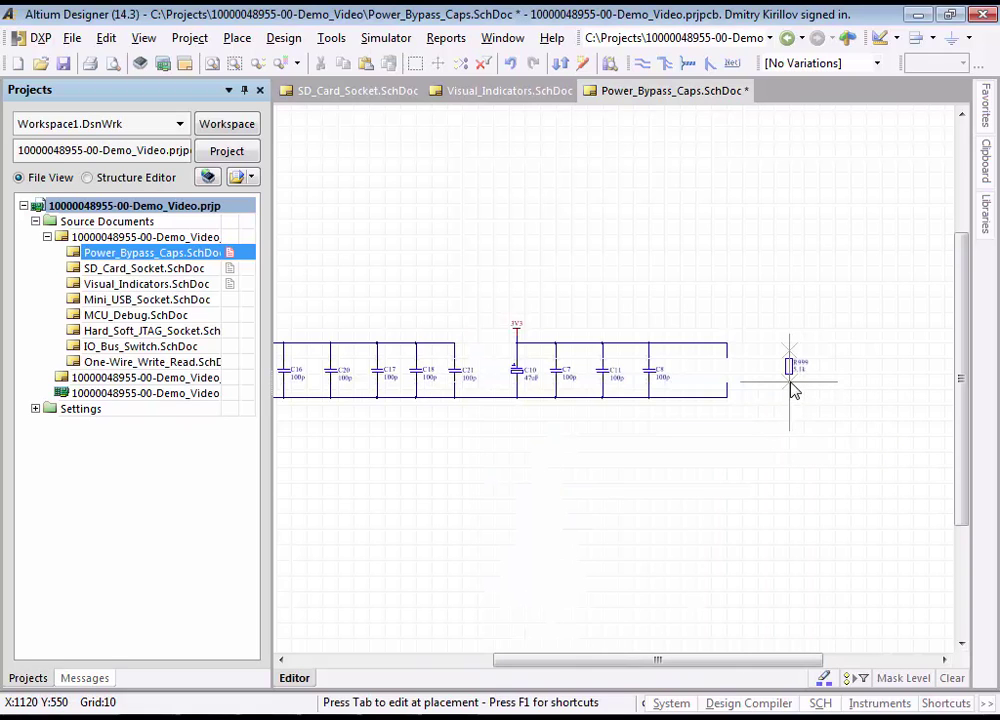
click(790, 390)
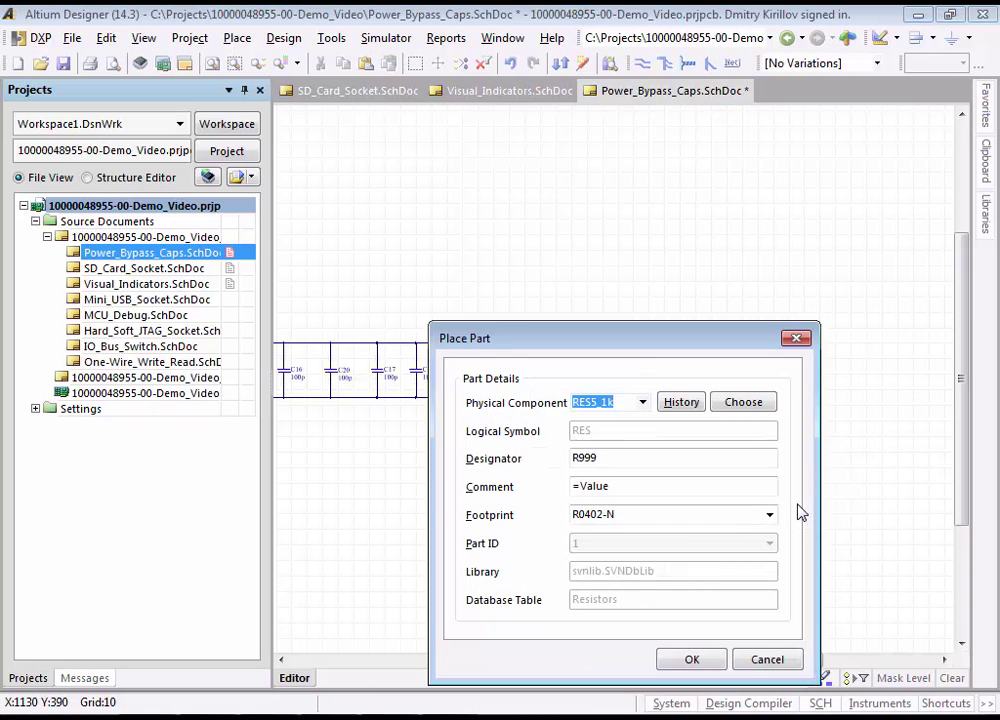
key(Escape)
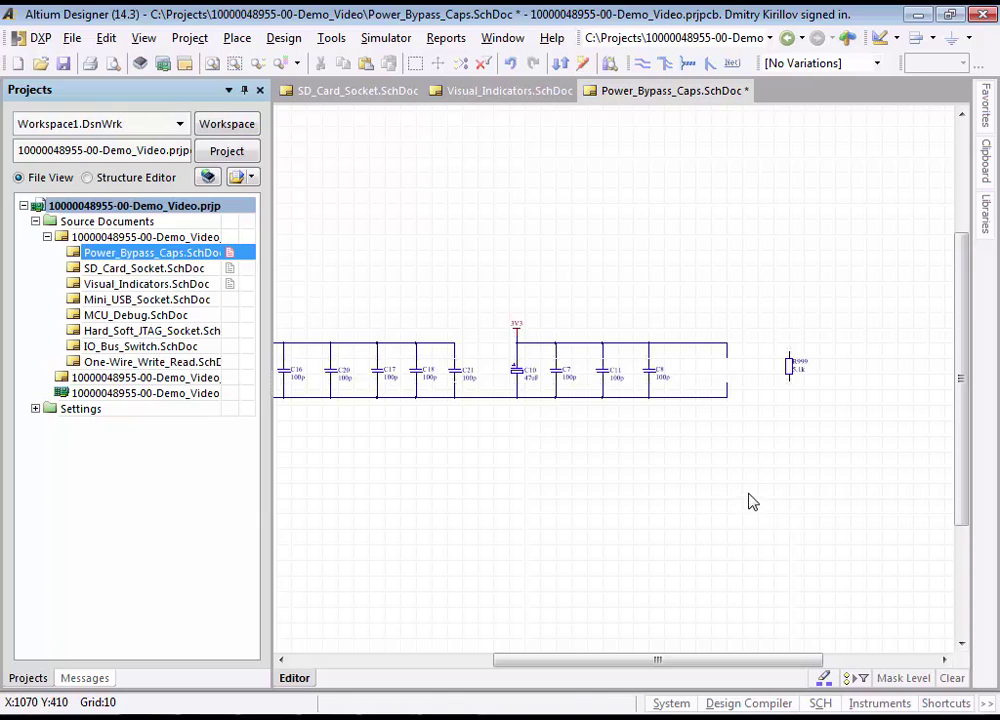
Step: Save the Power_Bypass_Caps schematic and close all open documents
key(ctrl+s)
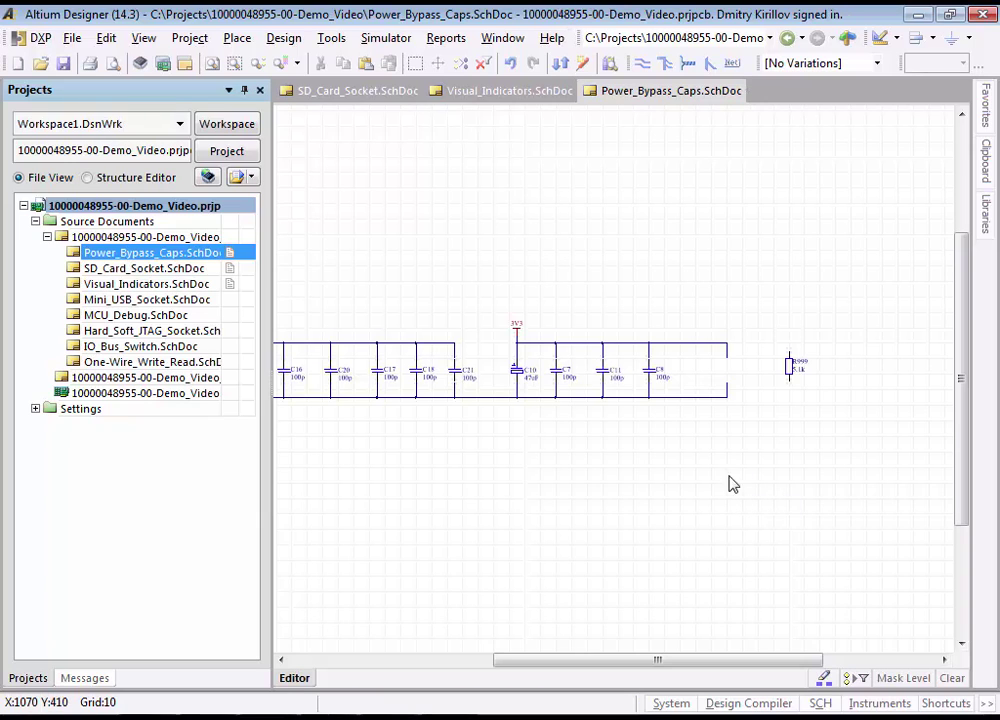
right_click(497, 98)
click(553, 154)
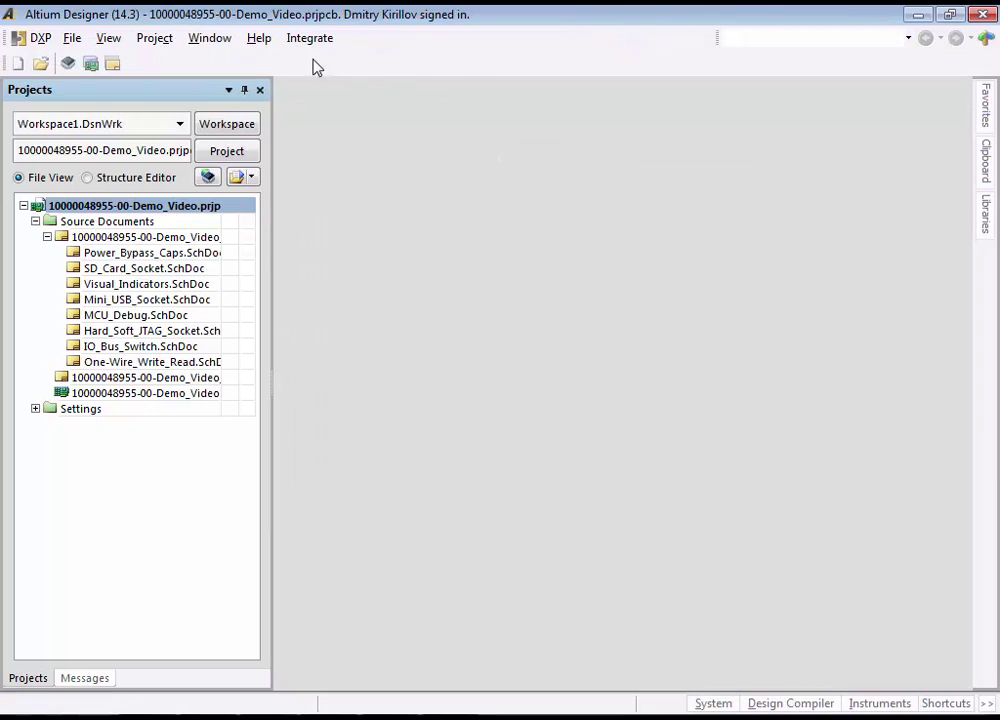
Step: Save the Demo_Video project to PLM with Upload Design enabled and Make BOM enabled for both the FULL_ASSY and CUSTOMER_DEL assemblies
click(307, 39)
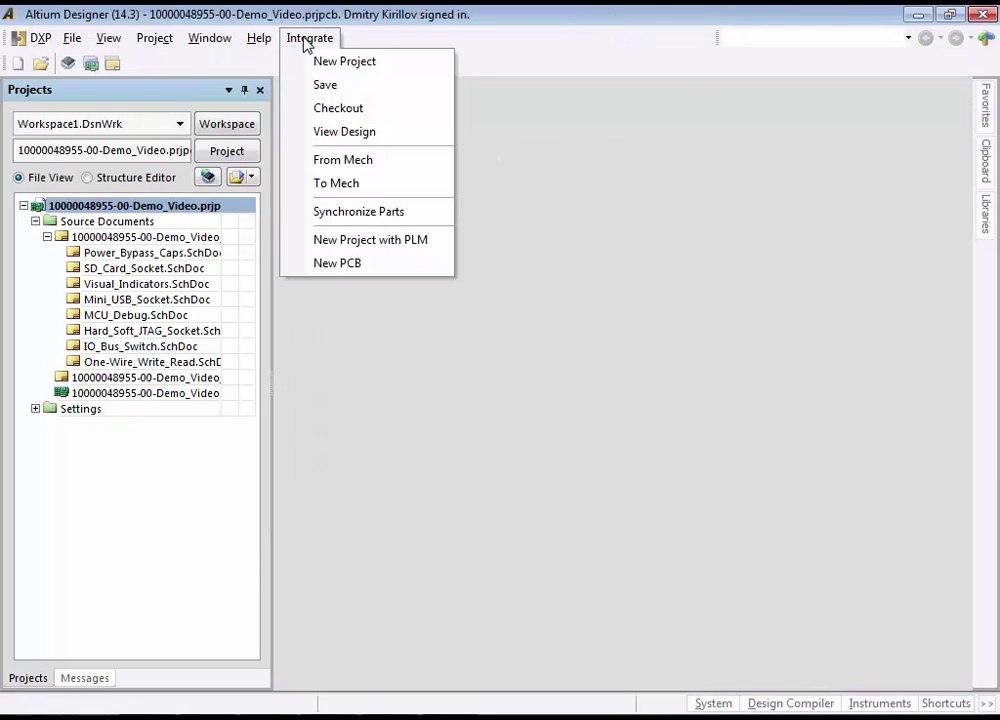
click(327, 88)
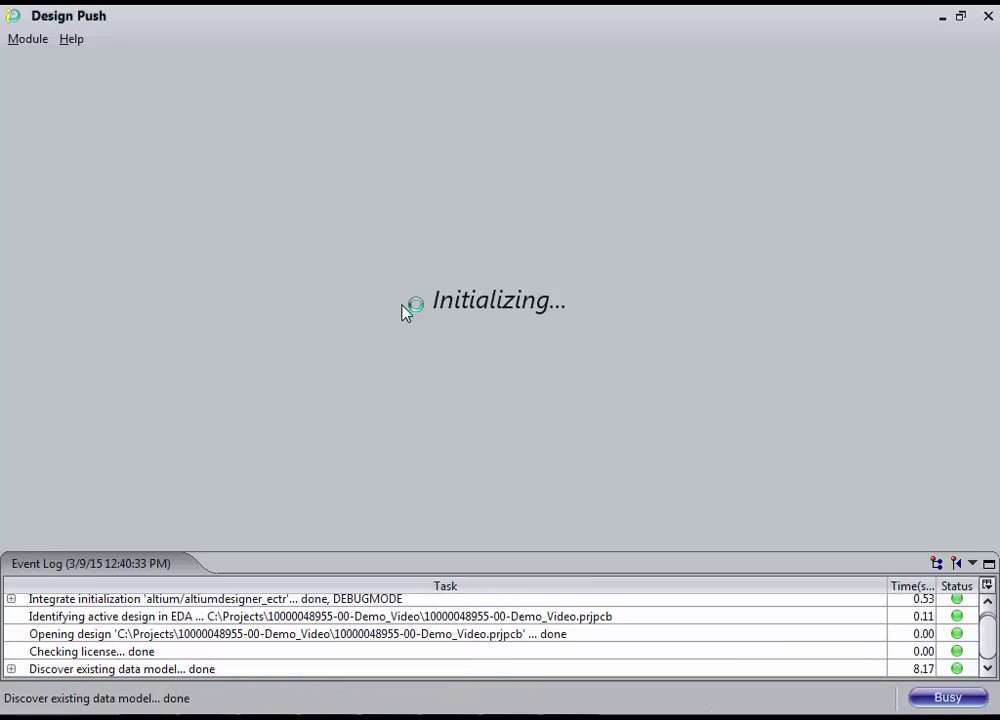
click(788, 92)
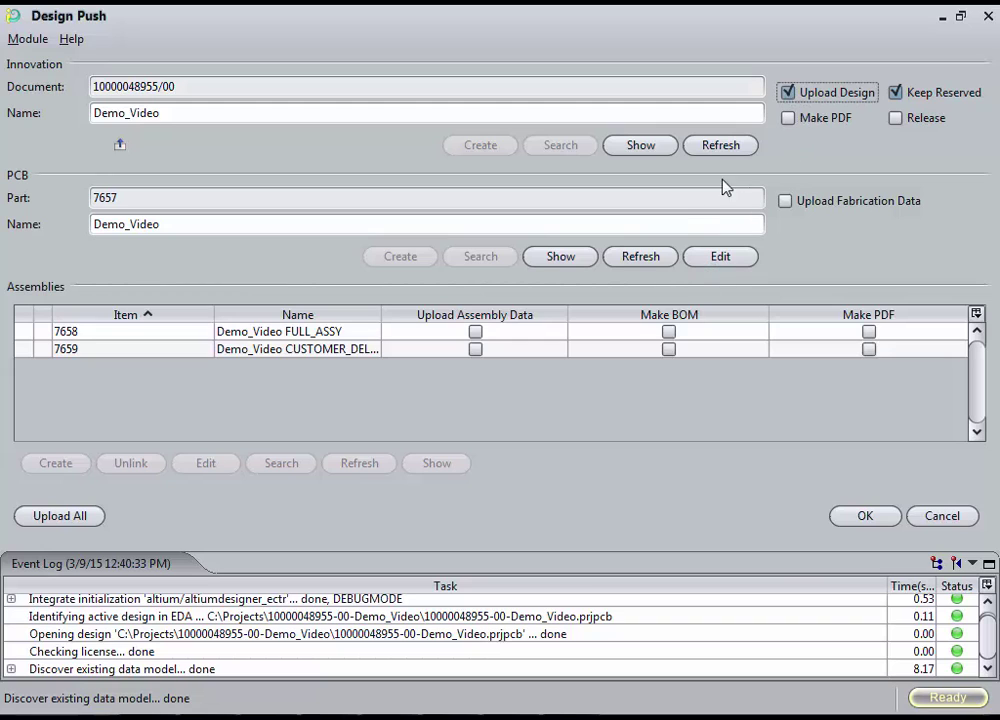
click(669, 333)
click(669, 349)
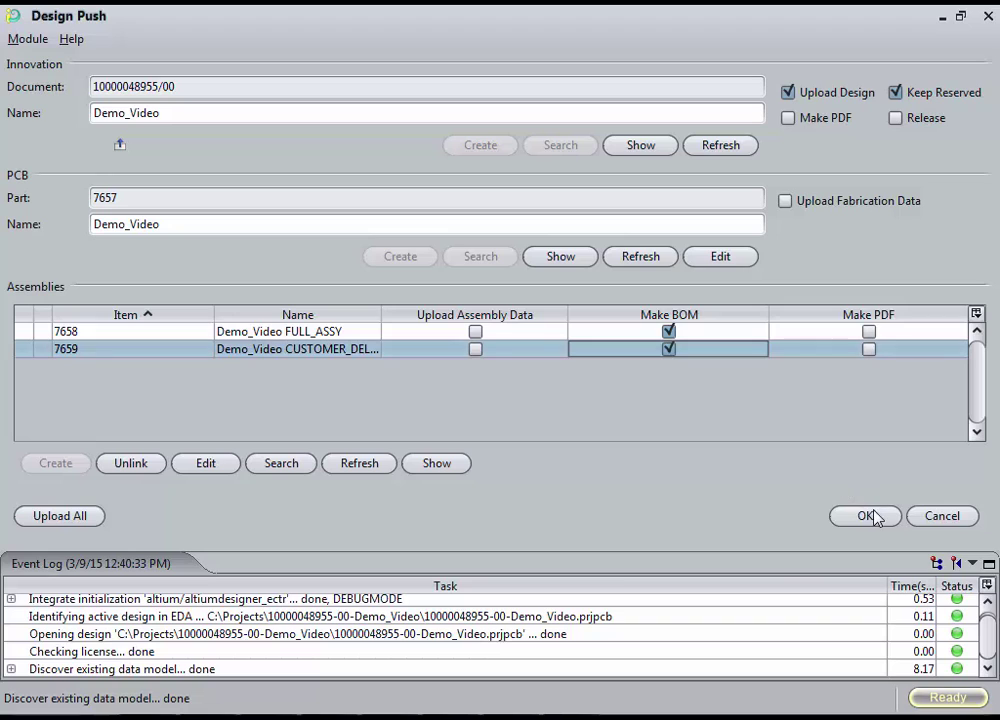
click(866, 515)
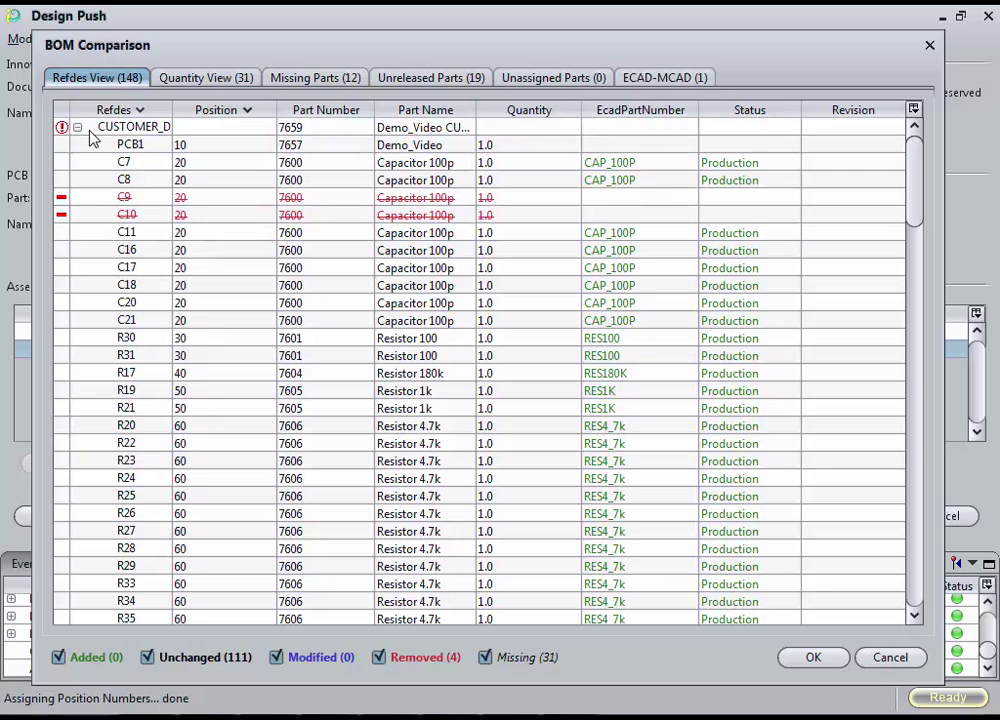
Step: Review the removed and missing parts in the BOM comparison and accept the BOM upload despite the missing parts
click(81, 129)
click(80, 128)
click(330, 77)
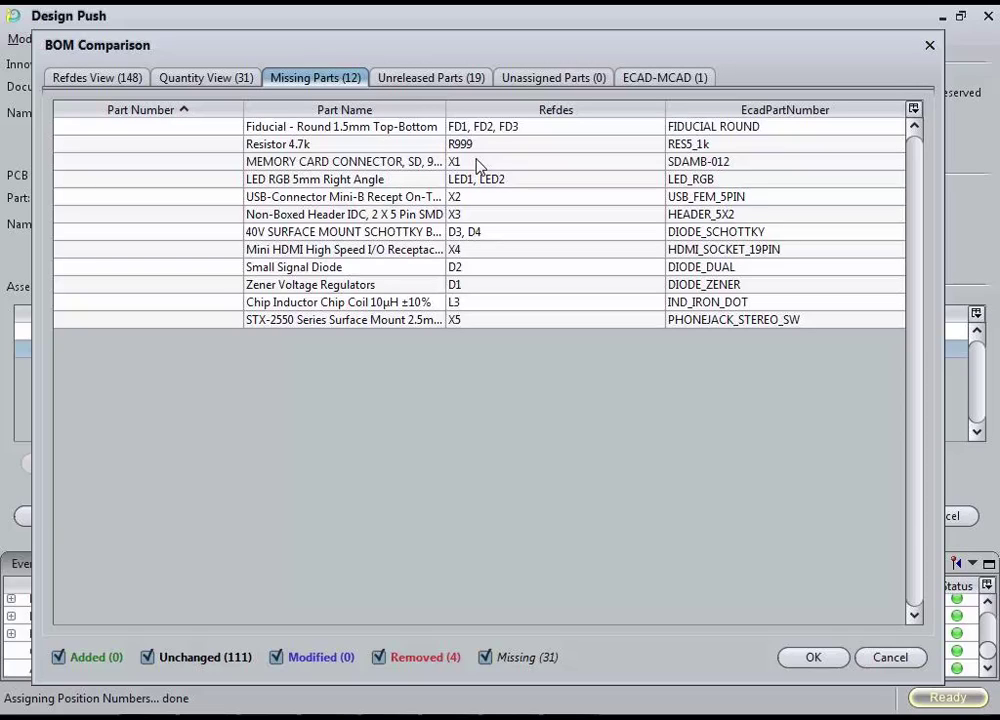
click(815, 658)
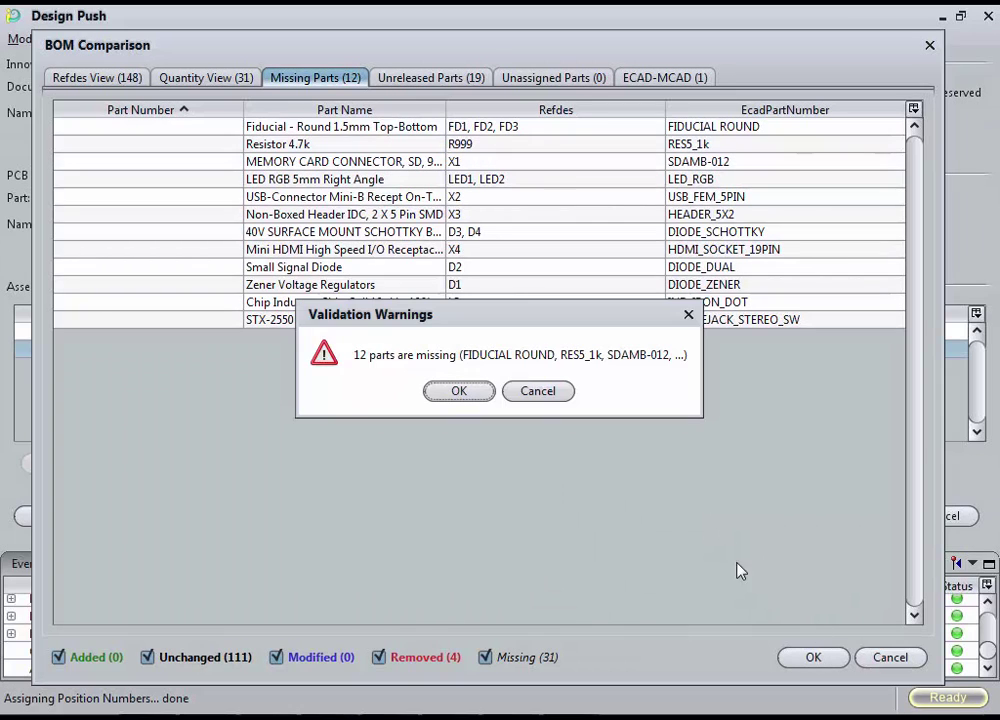
click(466, 391)
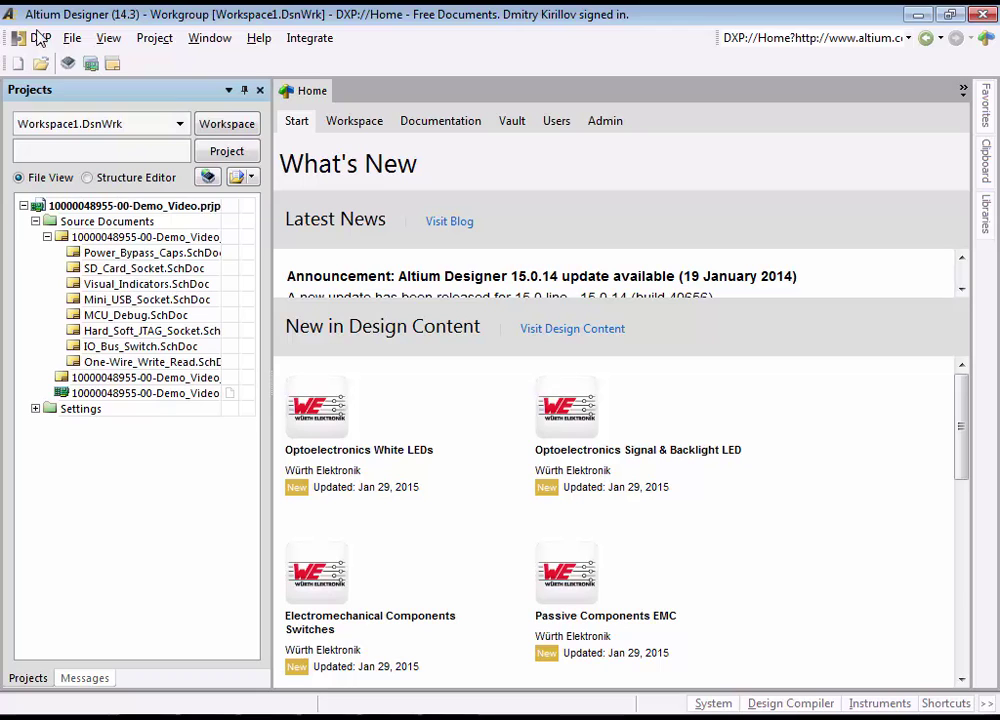
Step: Open the recent svnlib.SVNDbLib database library and show an enlarged table browser for its Capacitors table
click(73, 37)
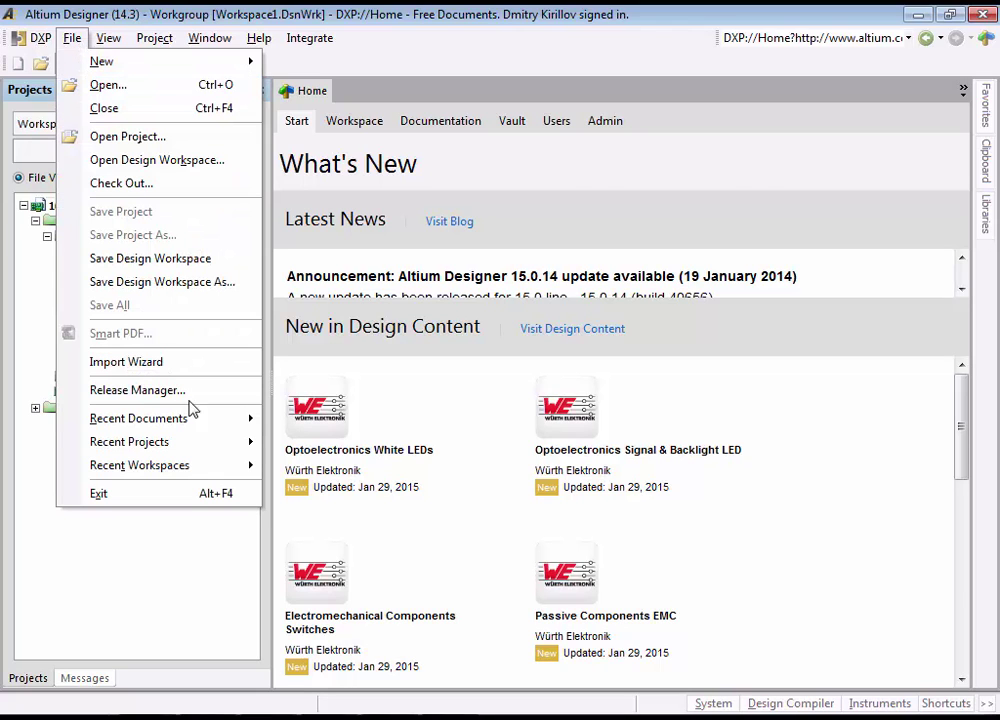
mouse_move(198, 424)
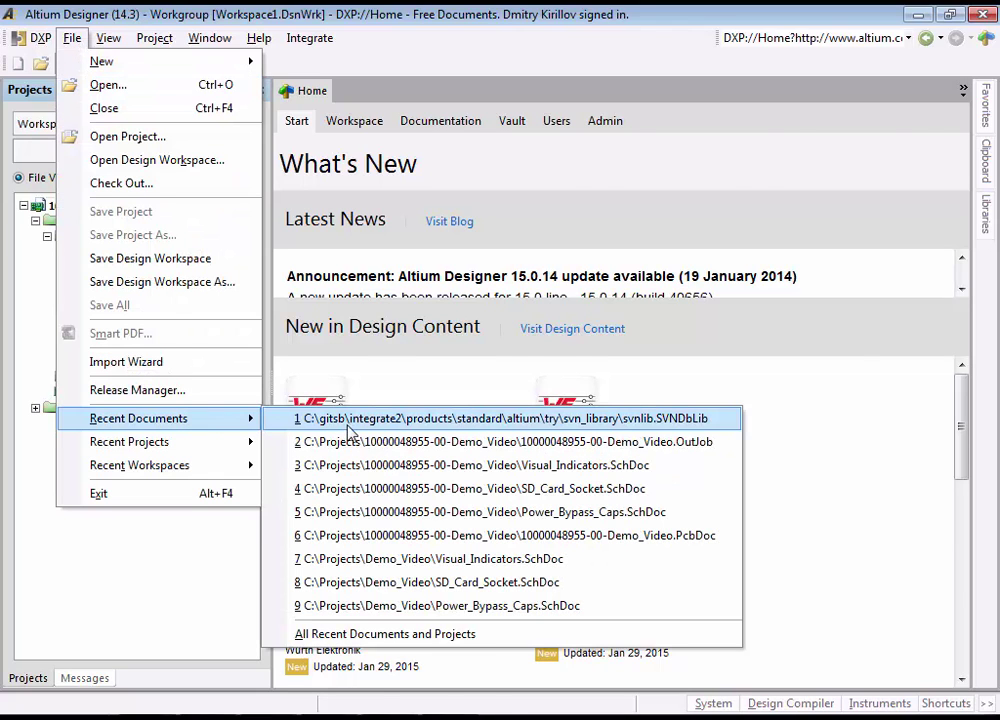
click(350, 422)
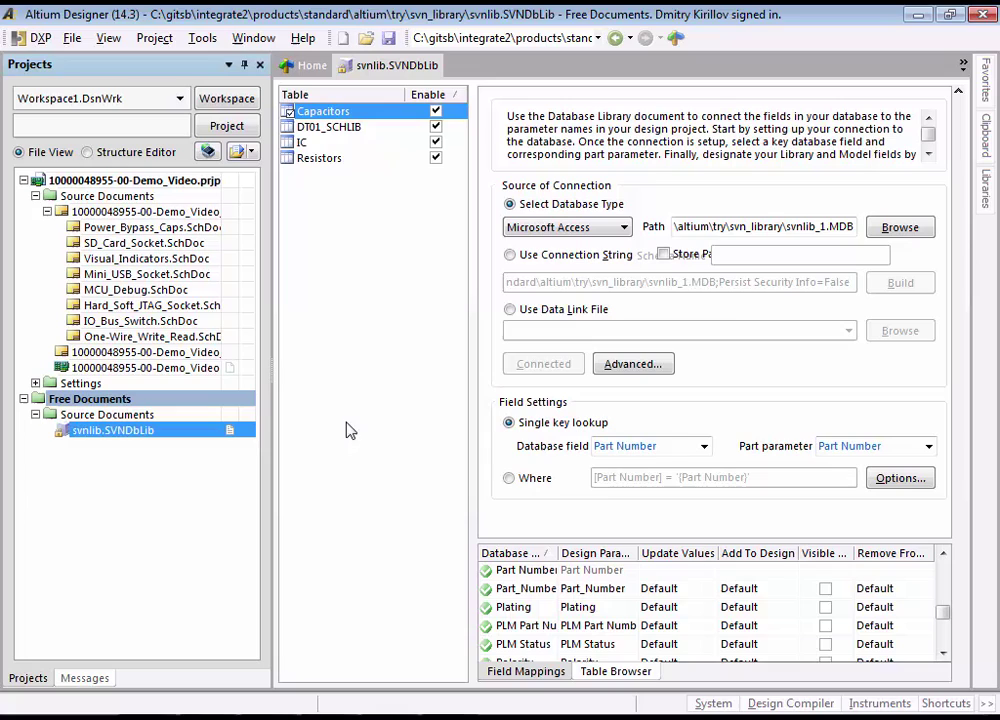
click(590, 679)
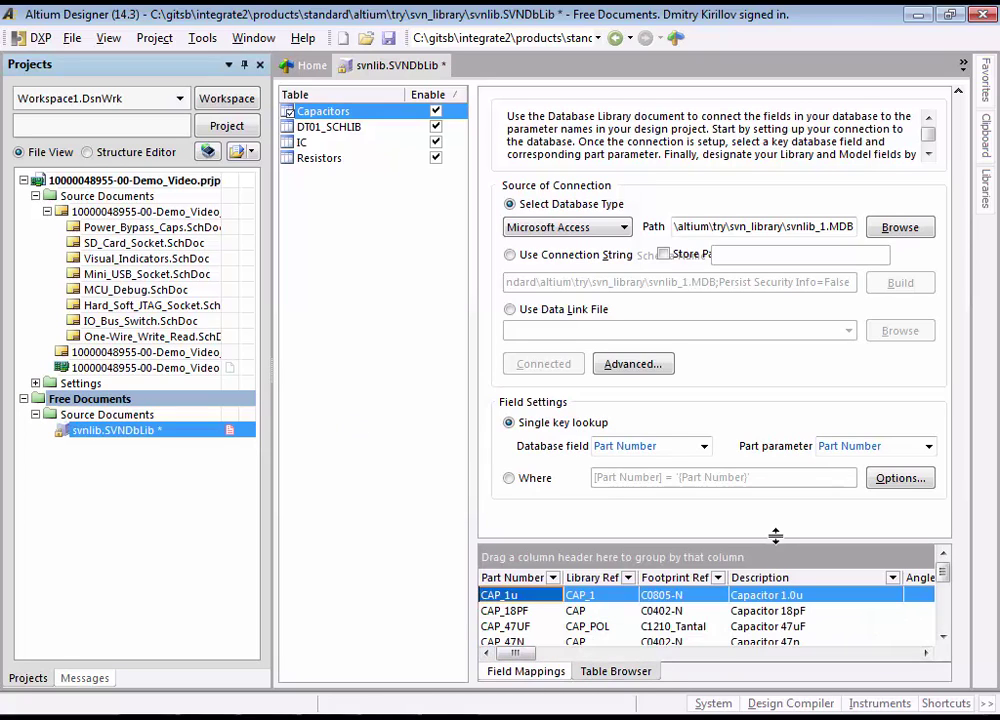
drag(779, 548, 777, 268)
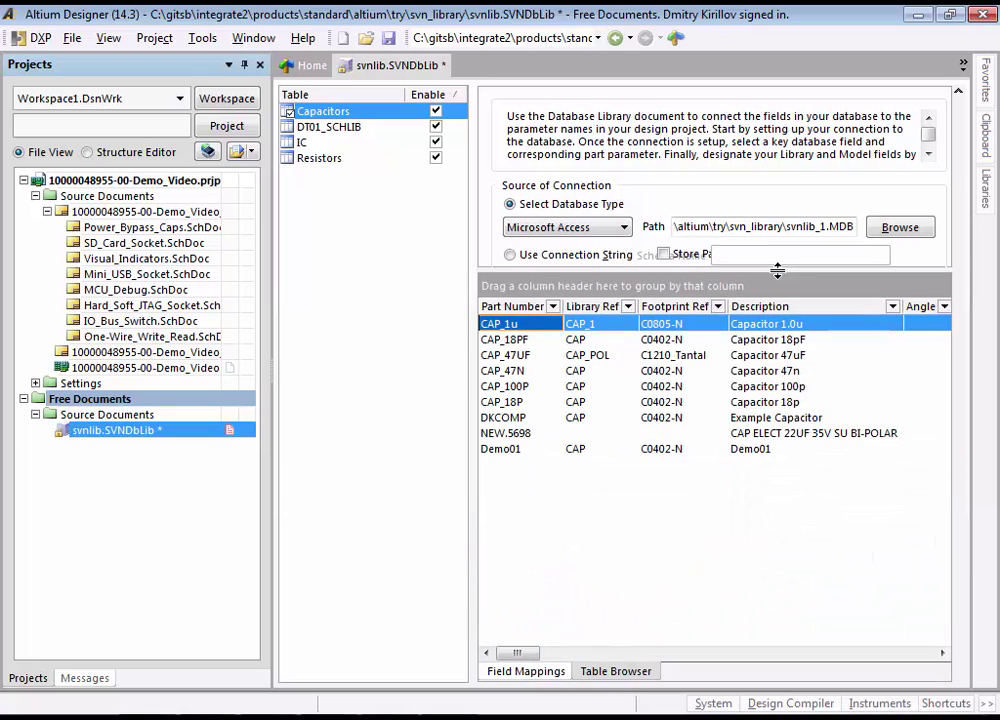
Step: Start a new component in the Capacitors table with the part number Demo02 and the library reference CAP
right_click(503, 474)
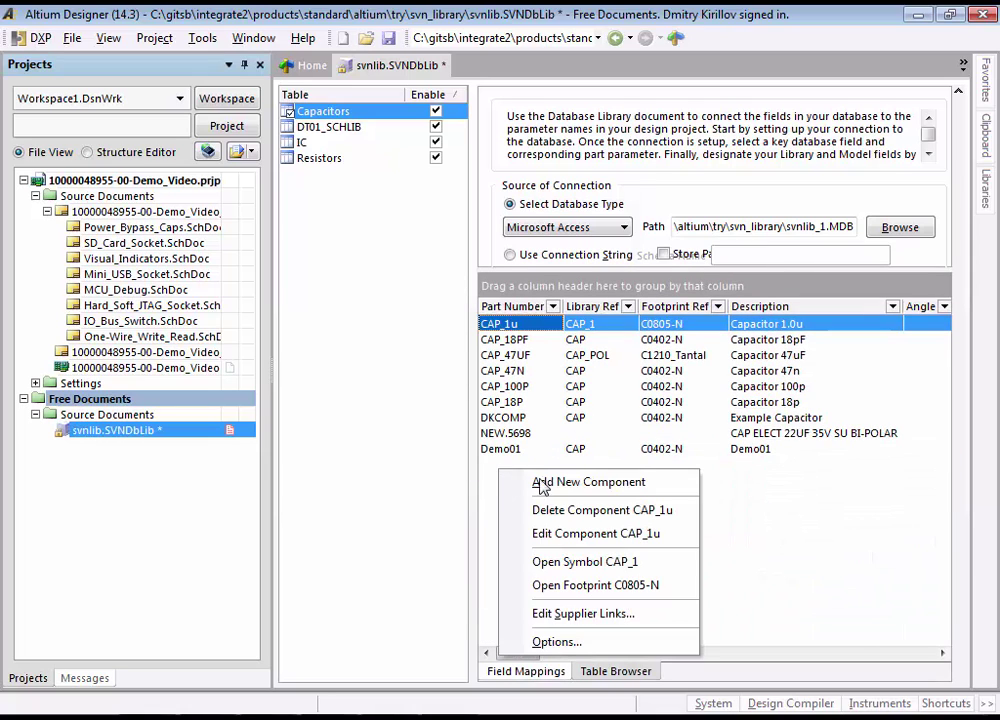
click(583, 482)
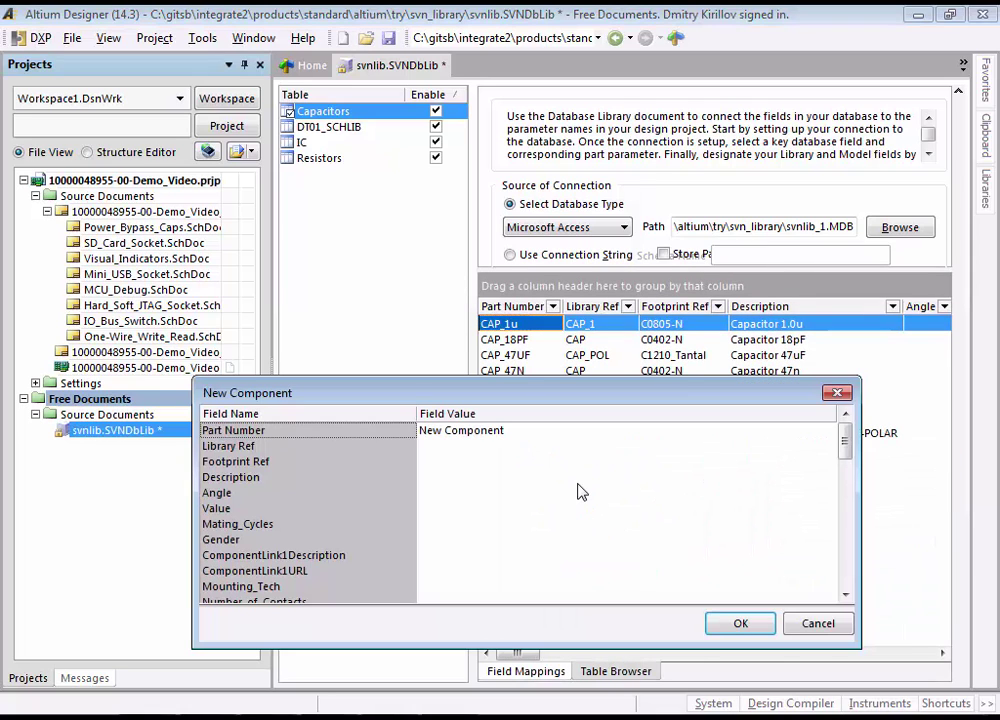
click(525, 430)
text(Demo)
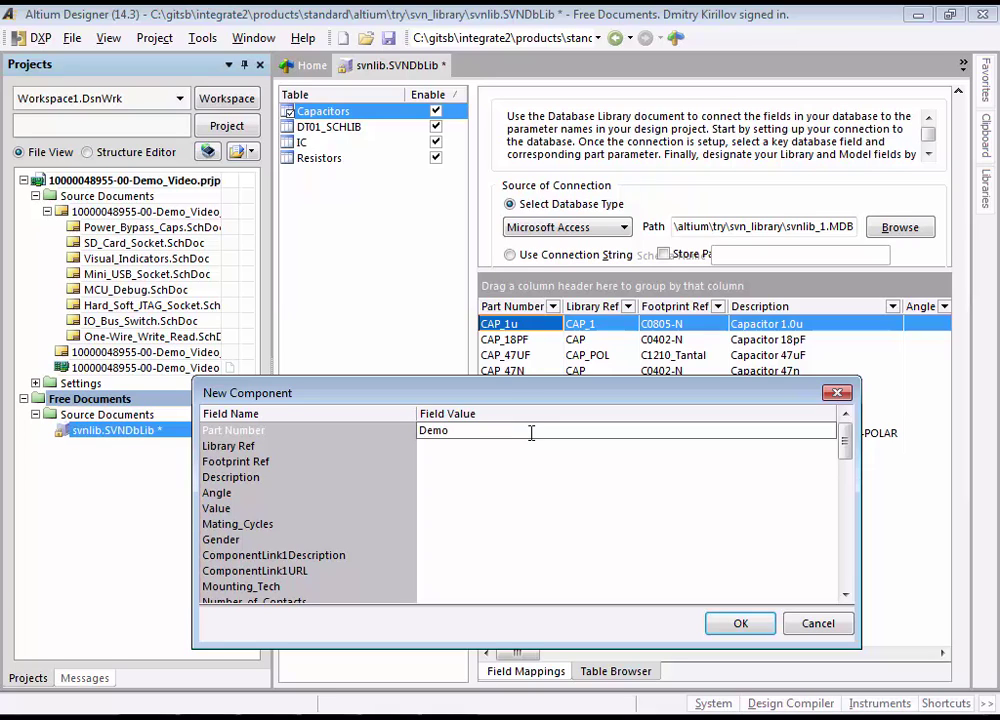
text(02)
click(501, 460)
click(496, 446)
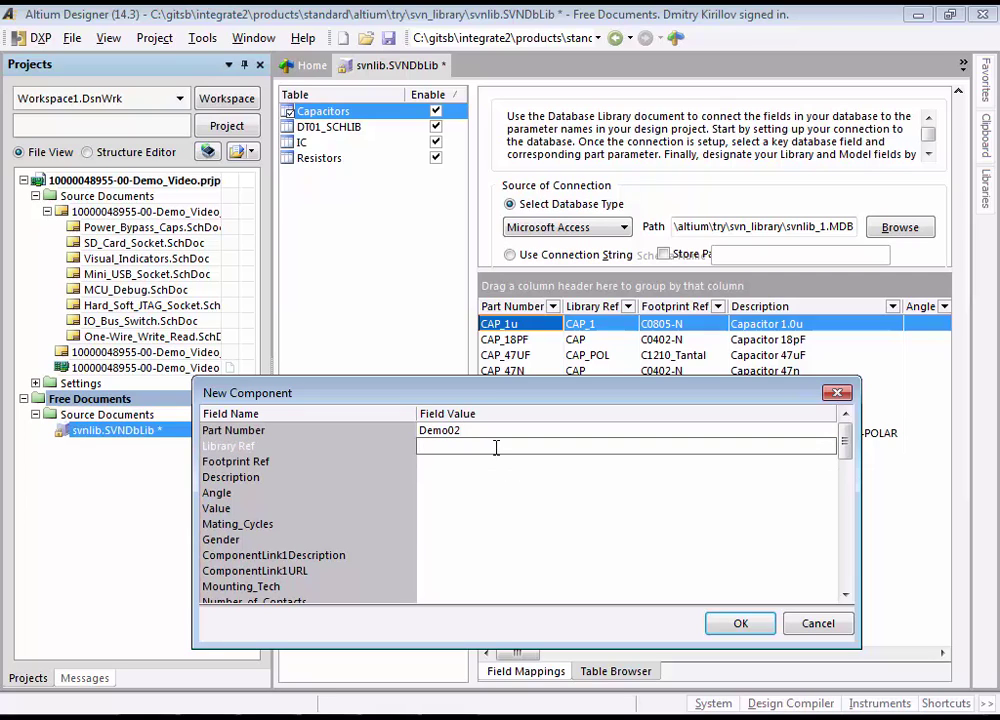
text(CAP)
Step: Give the new component the footprint reference C0402-N, description Demo02 and value 10p, and add it to the Capacitors table
click(470, 464)
drag(503, 392, 672, 458)
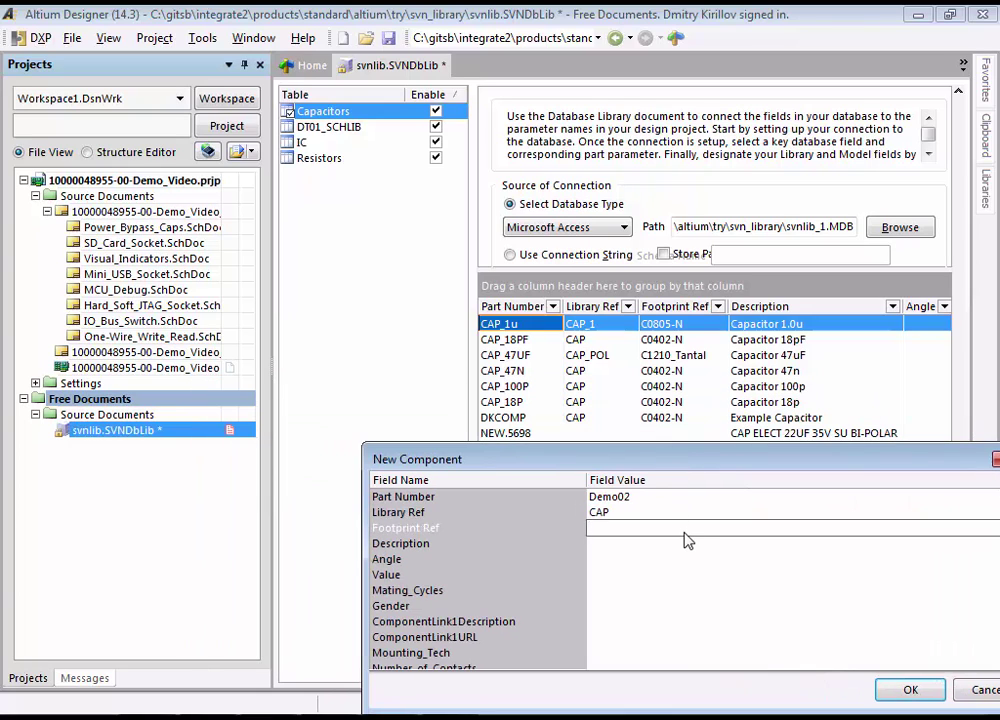
text(C0402-N)
click(647, 548)
text(Dem)
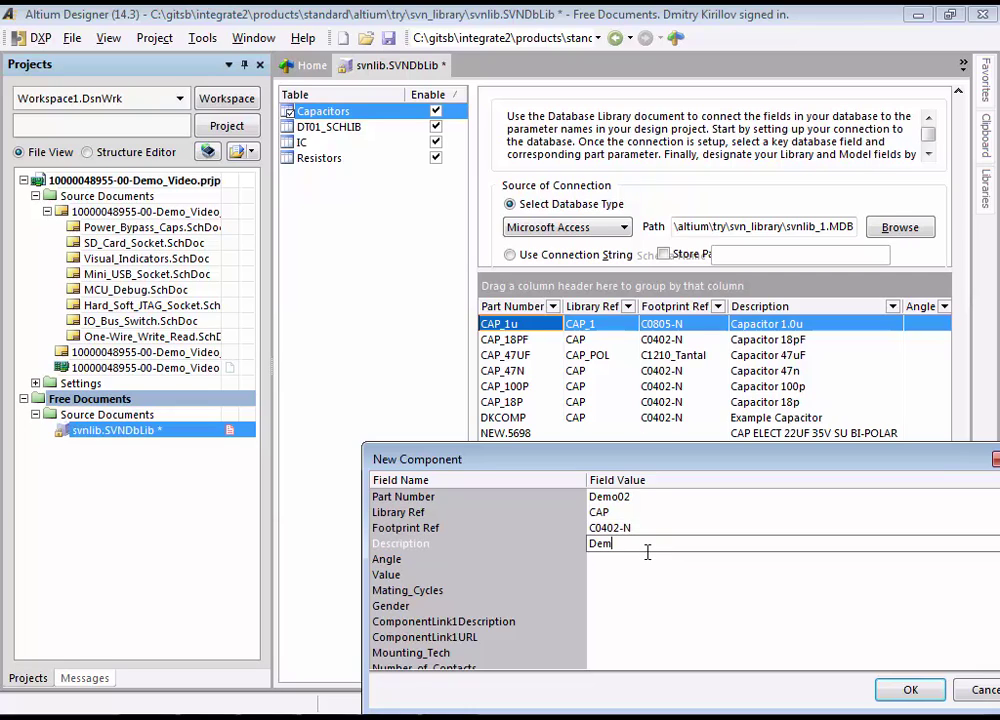
text(o02)
click(624, 591)
click(623, 577)
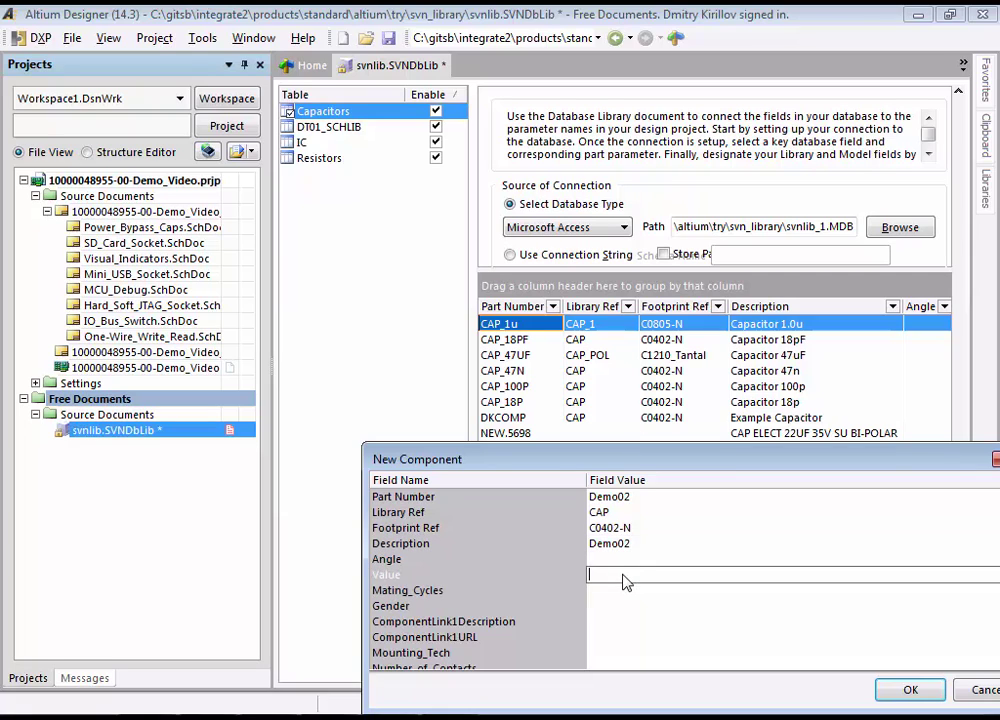
text(10p)
click(905, 692)
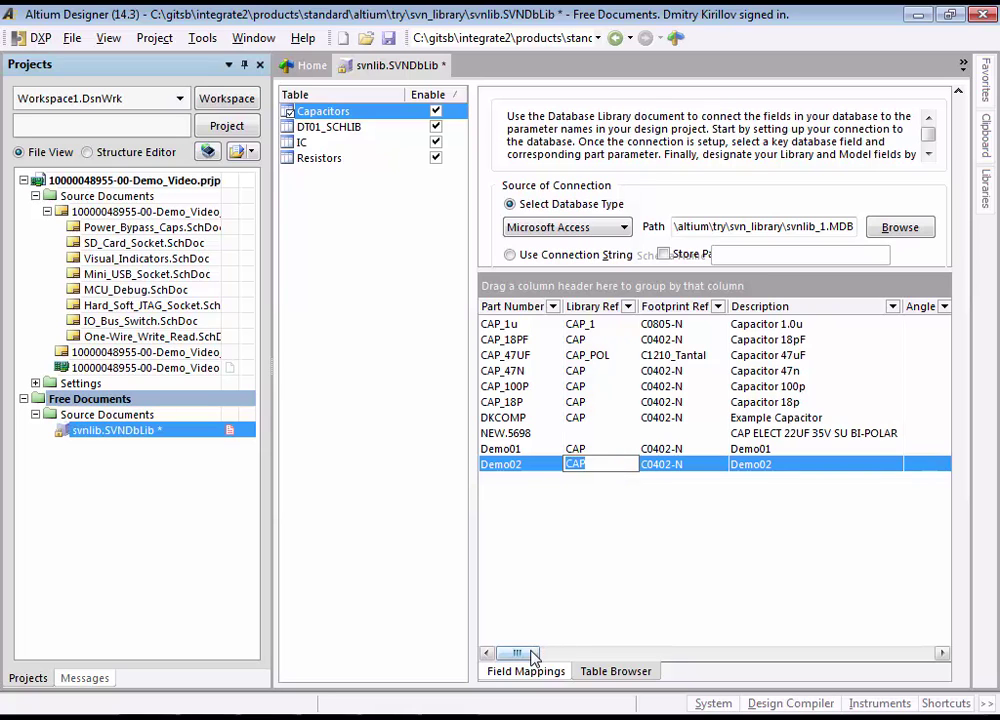
Step: Check the PLM Part Number column for the Demo02 record and save all open documents
drag(533, 657, 938, 660)
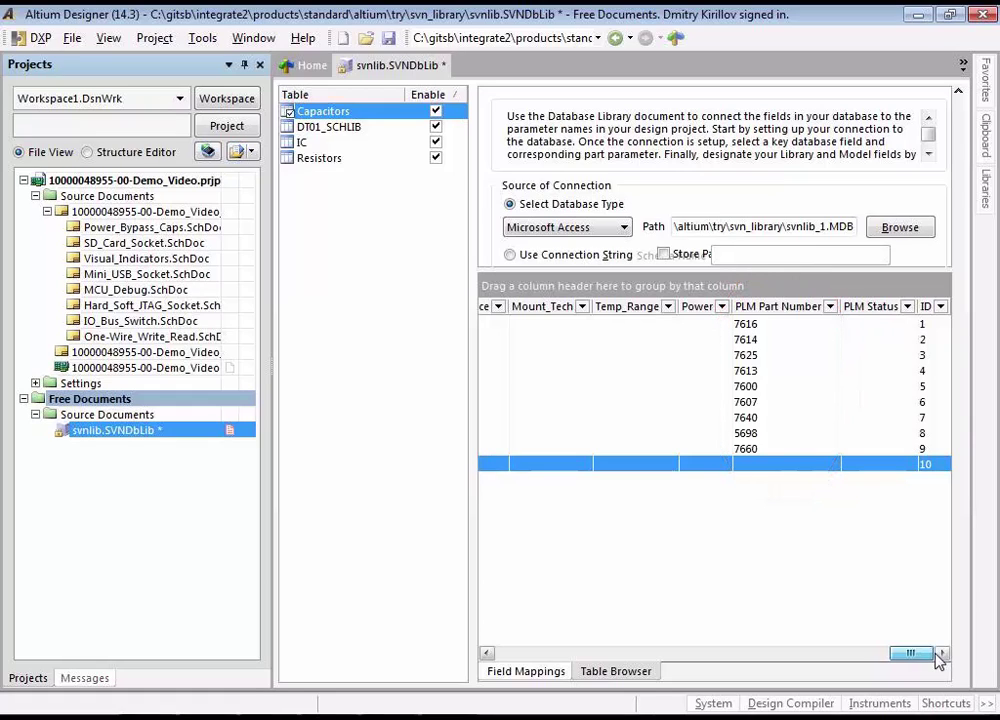
drag(937, 655, 140, 655)
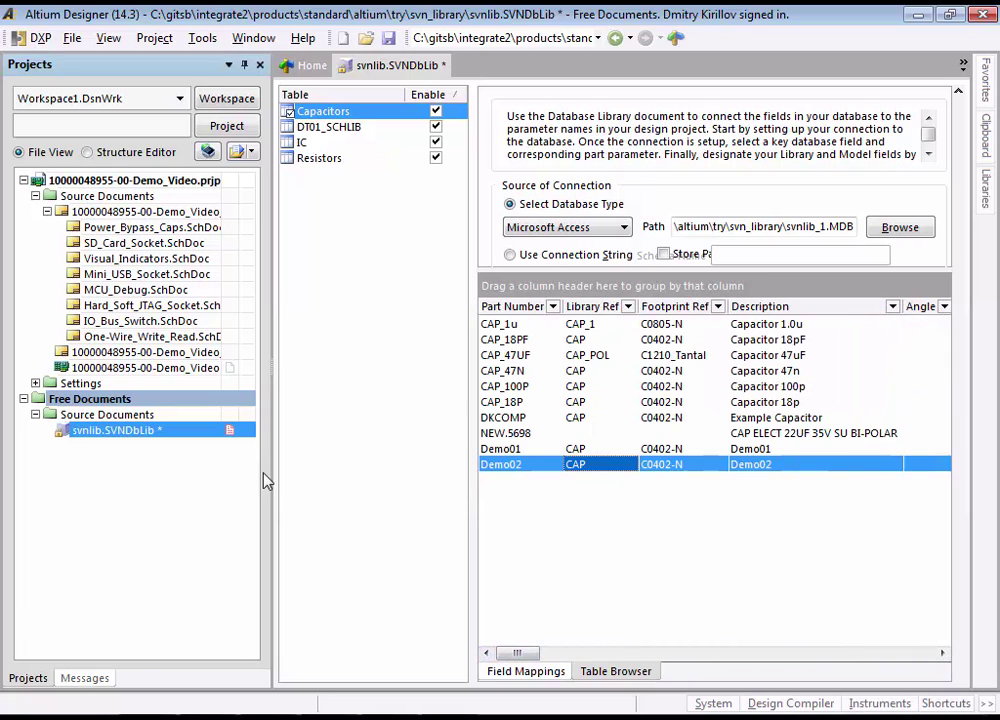
click(72, 38)
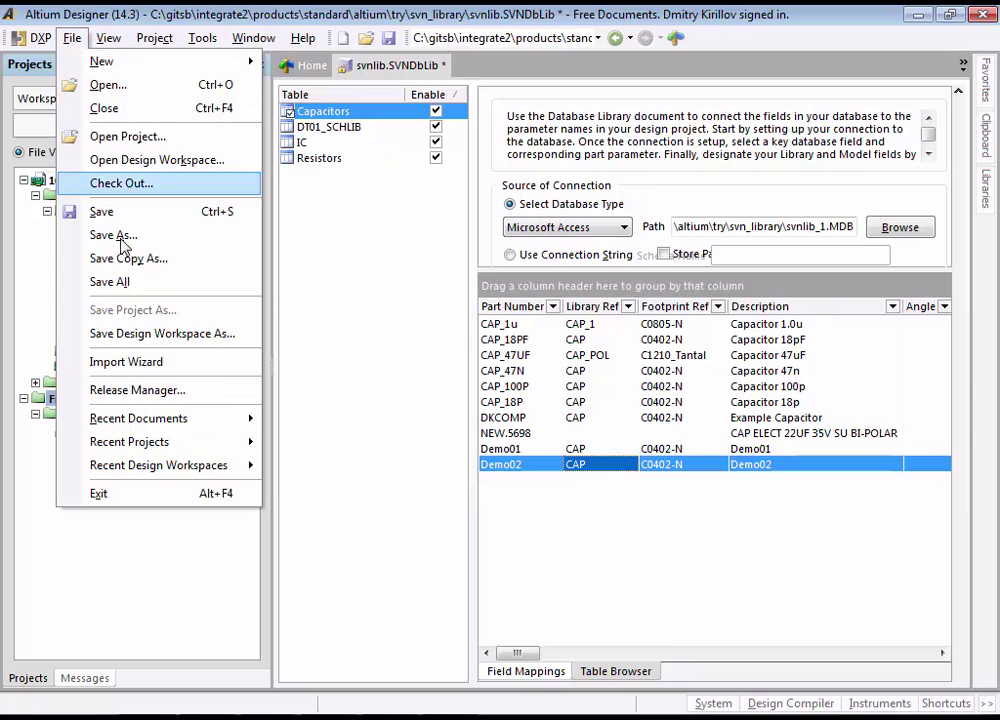
click(112, 282)
Step: Return to the home page and launch Integrate's Synchronize Parts without loading the missing parts from the last BOM upload
click(105, 38)
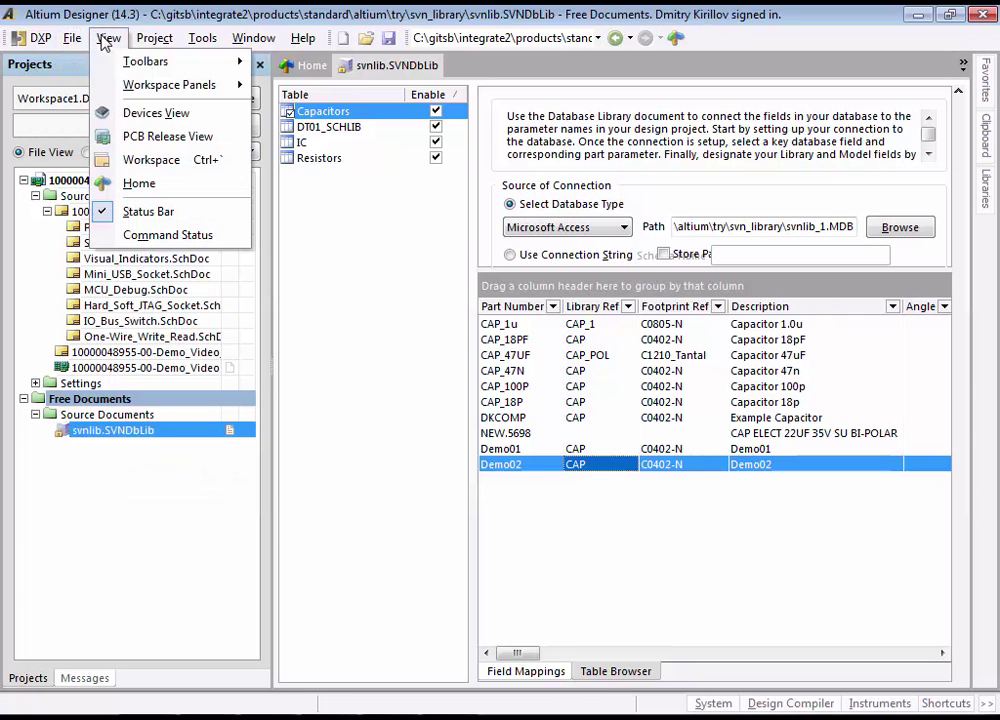
click(135, 183)
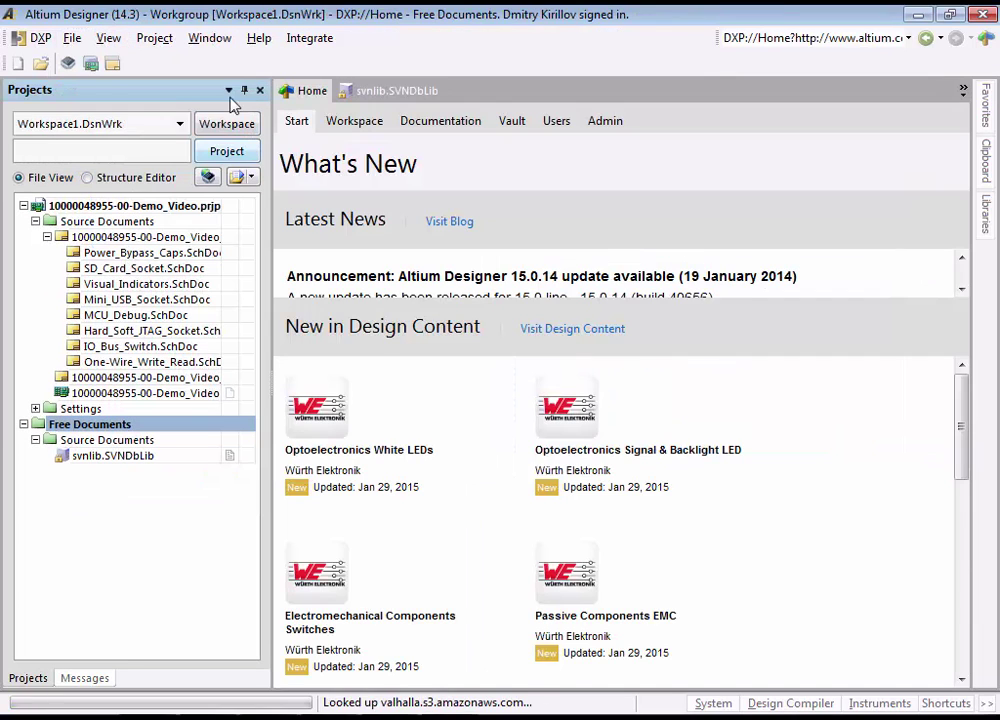
click(300, 40)
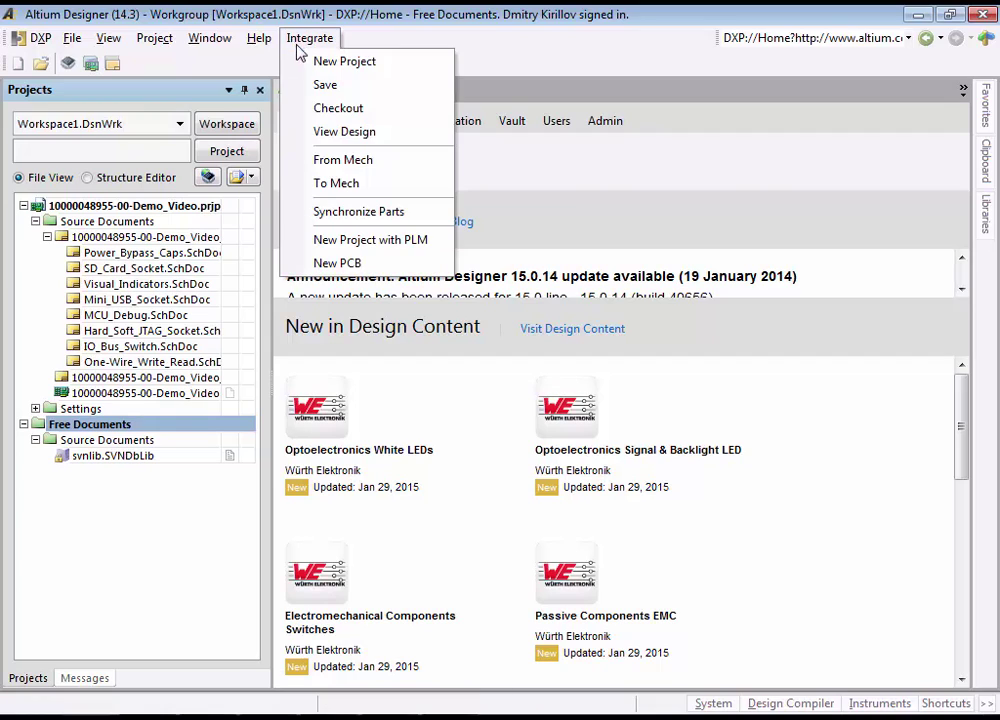
click(352, 211)
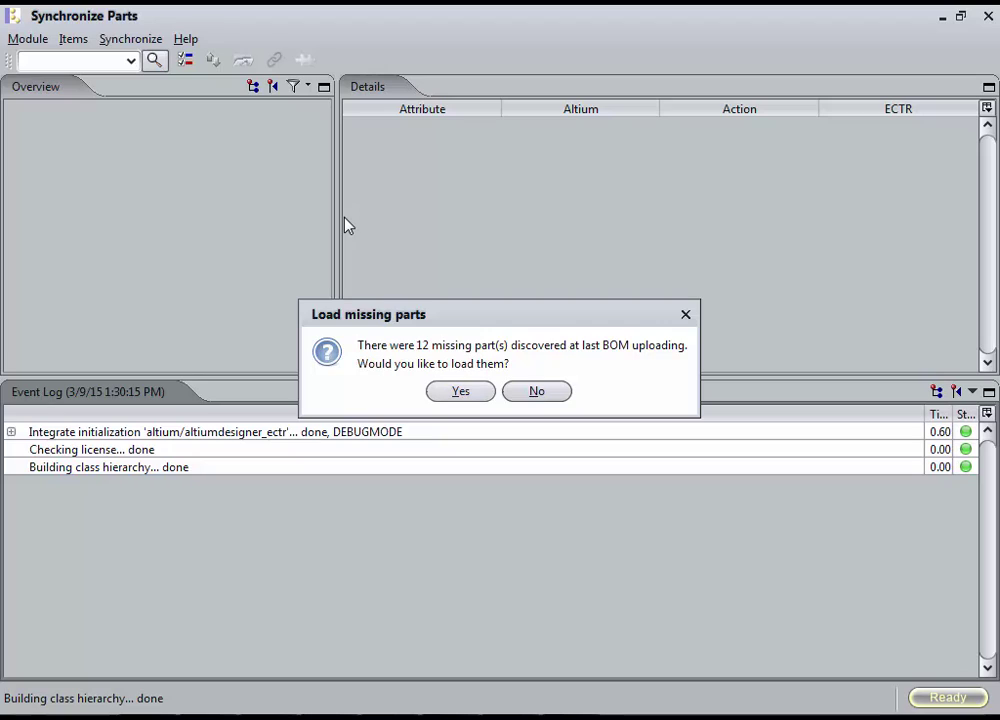
click(533, 394)
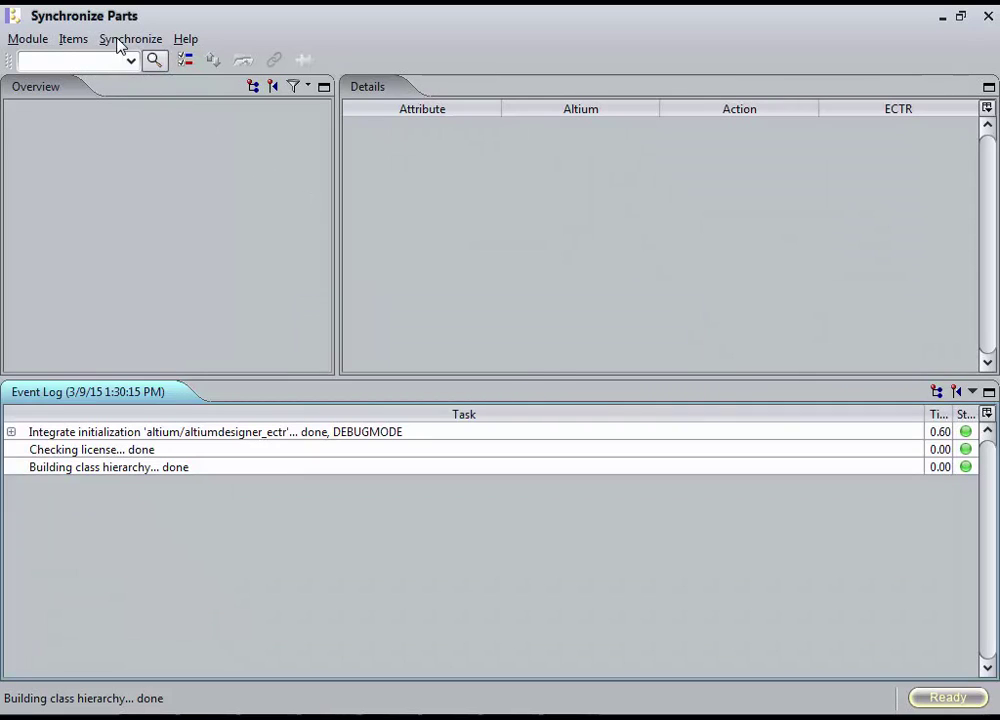
Step: Add all items of the Capacitor class, including Demo02, to the parts synchronization overview
click(75, 39)
mouse_move(92, 62)
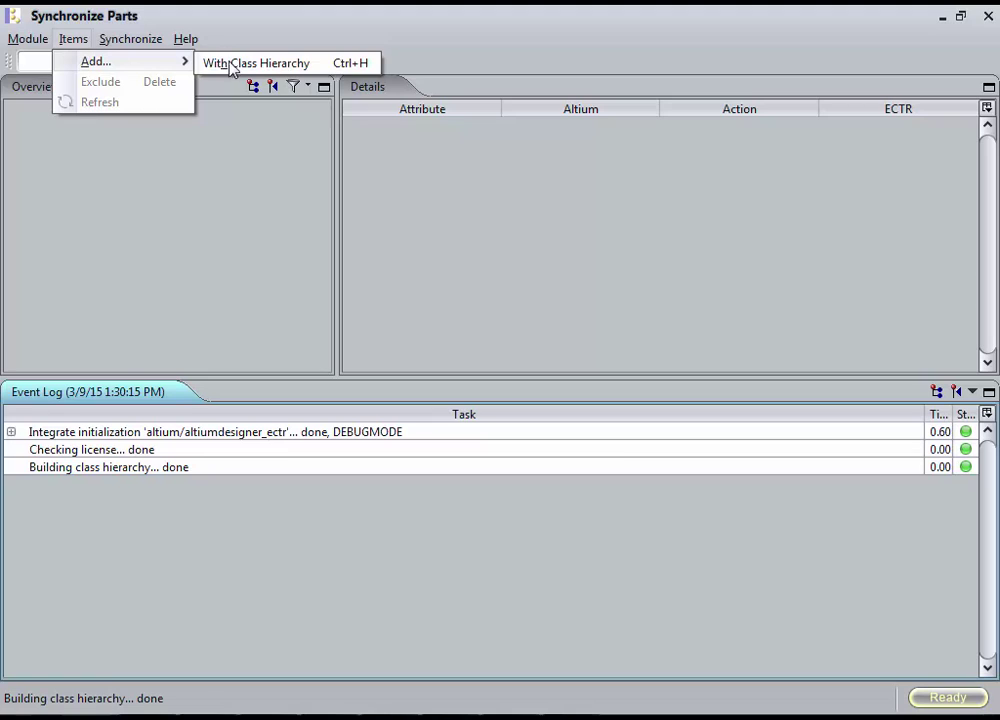
click(264, 66)
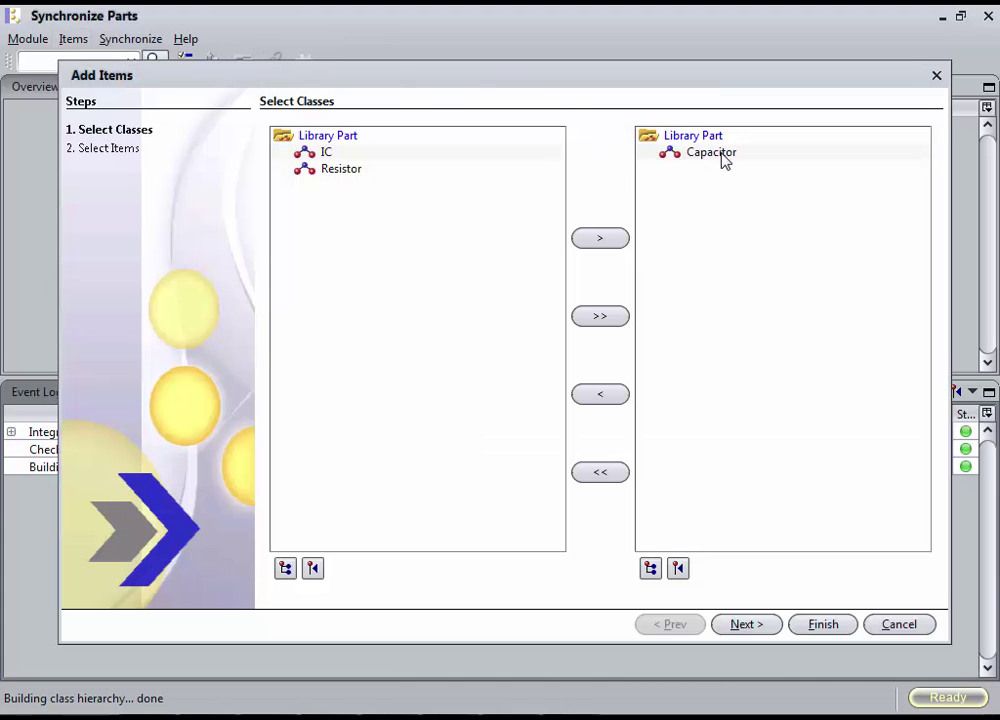
click(745, 626)
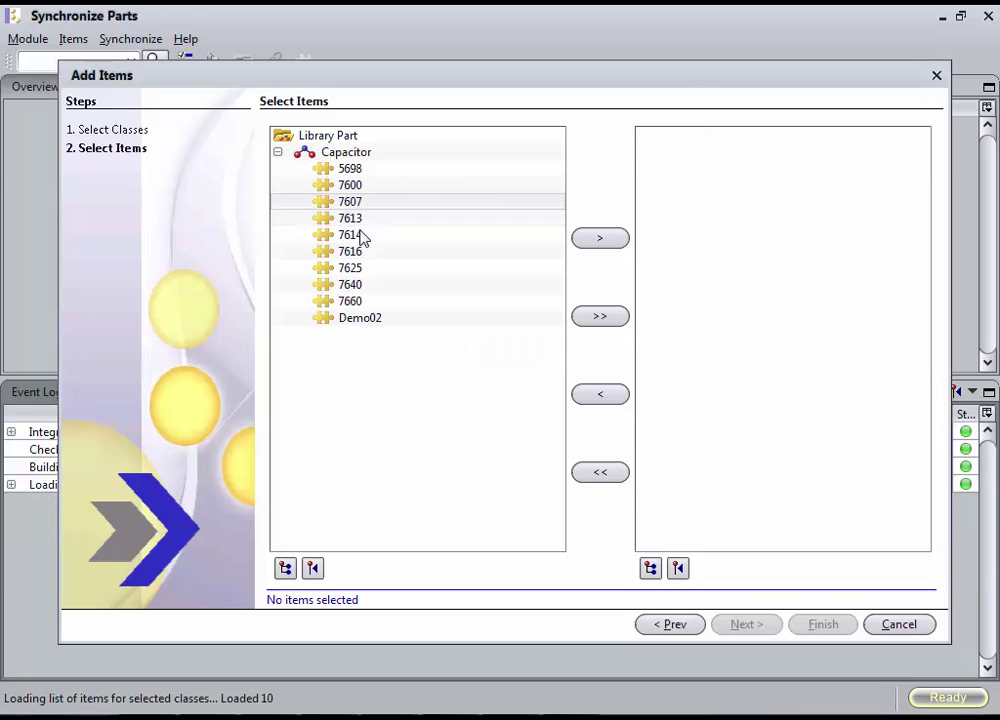
click(600, 316)
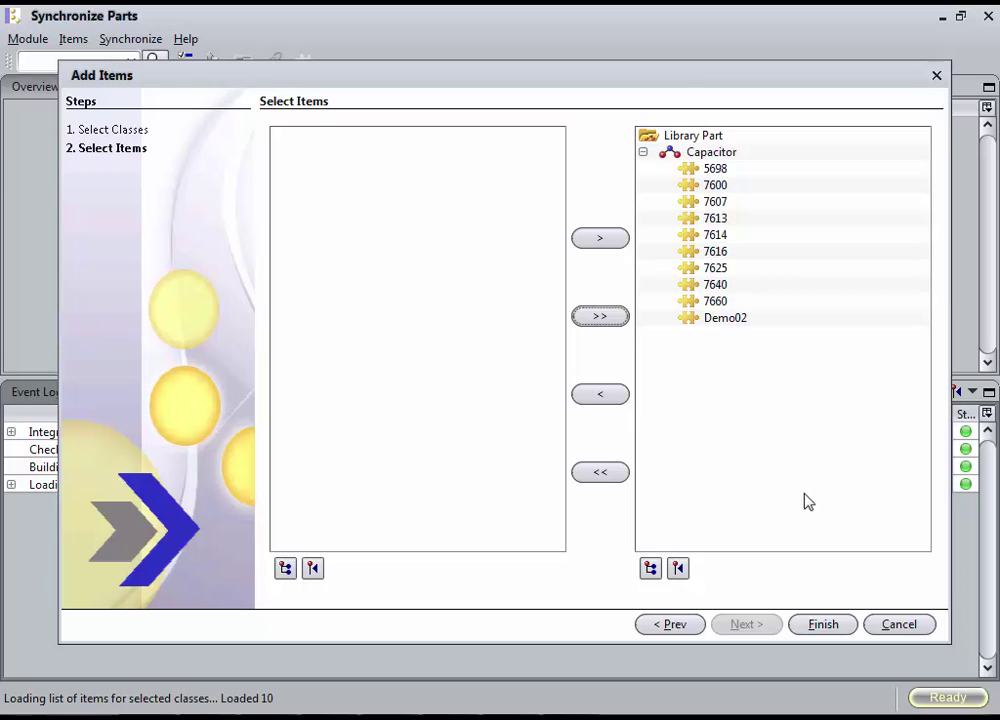
click(838, 627)
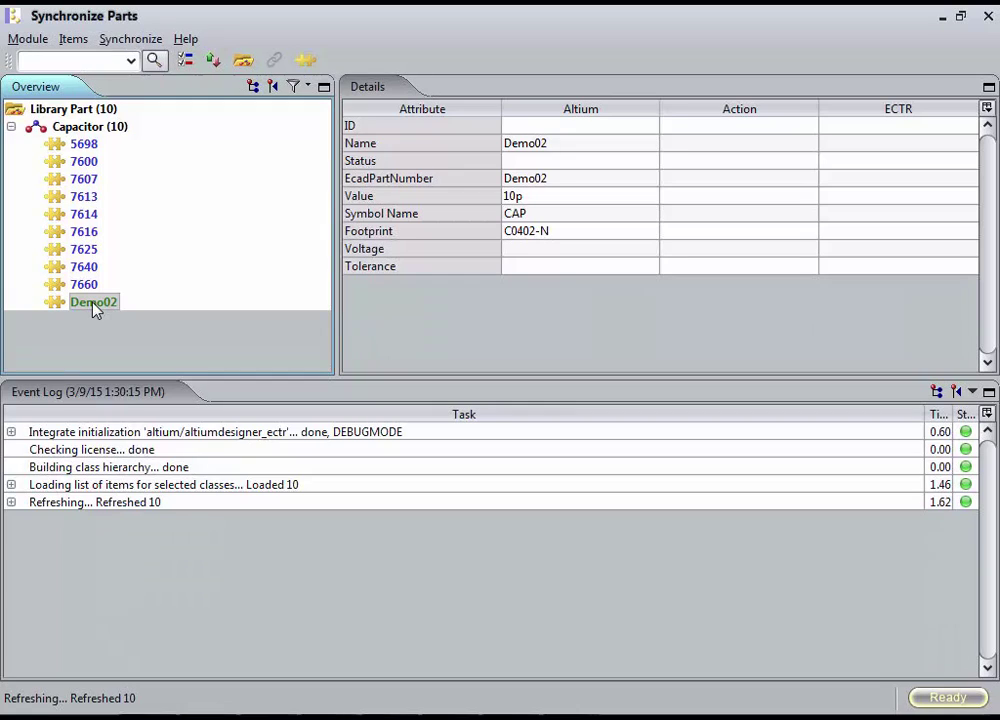
Step: Synchronize the Demo02 capacitor from the parts overview with ECTR
right_click(92, 305)
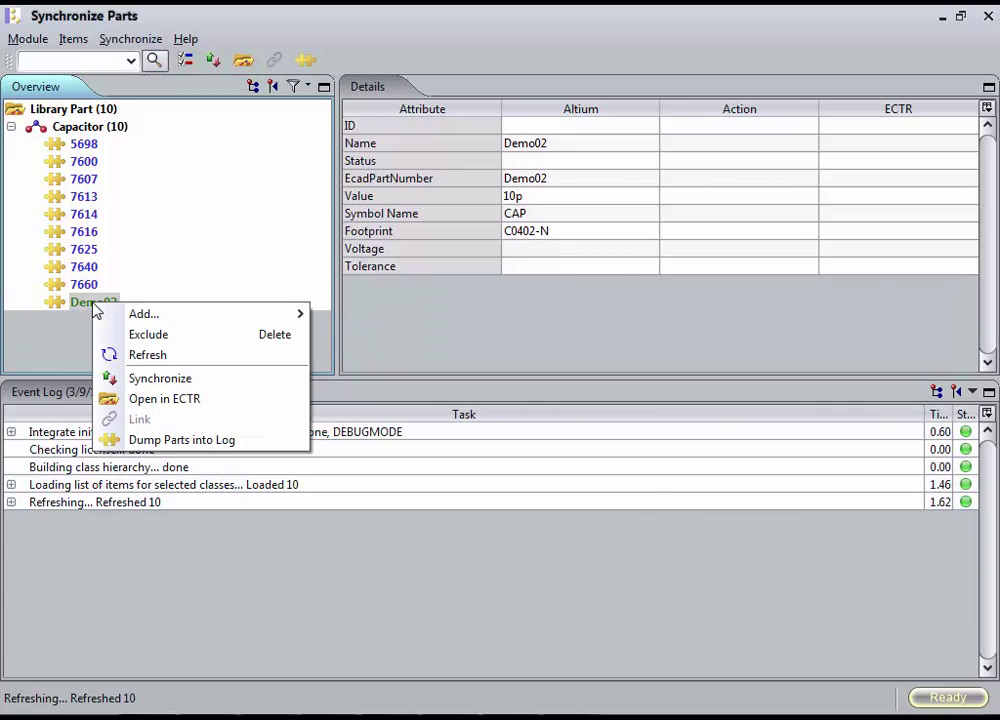
click(205, 384)
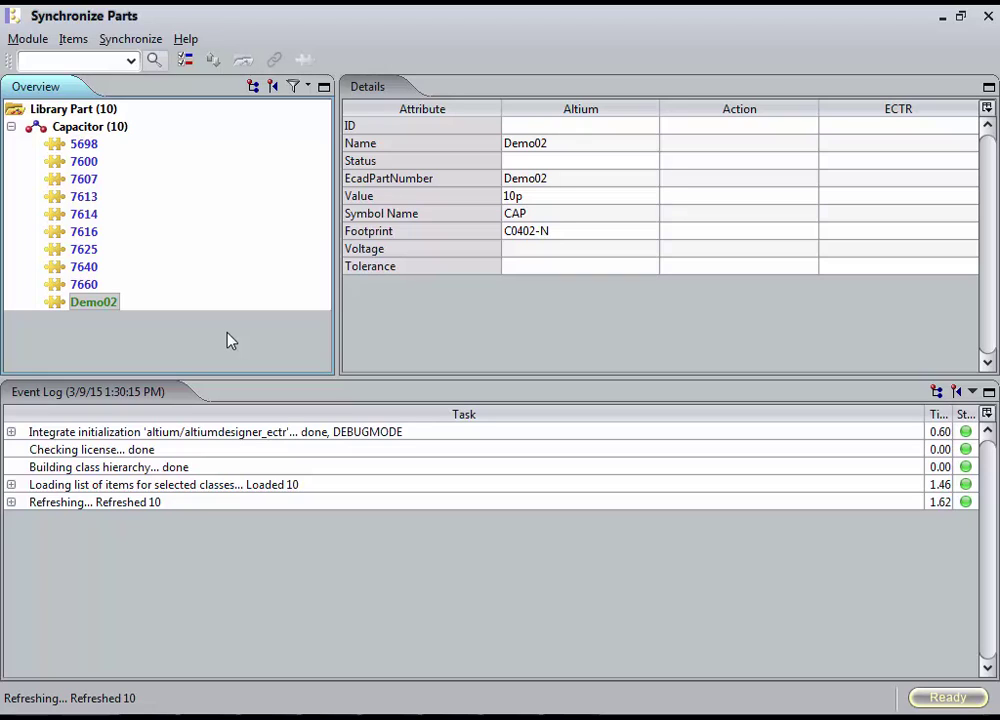
Step: Open the synchronized Demo02 part in ECTR, display its Basic Data 1, Basic Data 2, WM Execution and WM Packaging views, and exit the material record
right_click(89, 308)
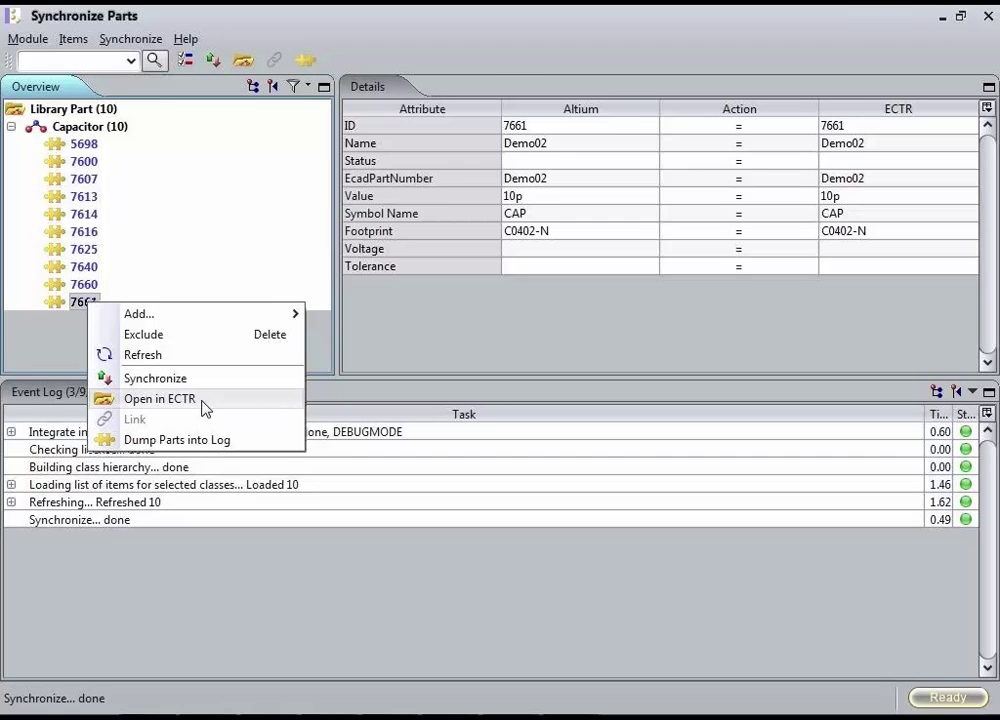
click(160, 399)
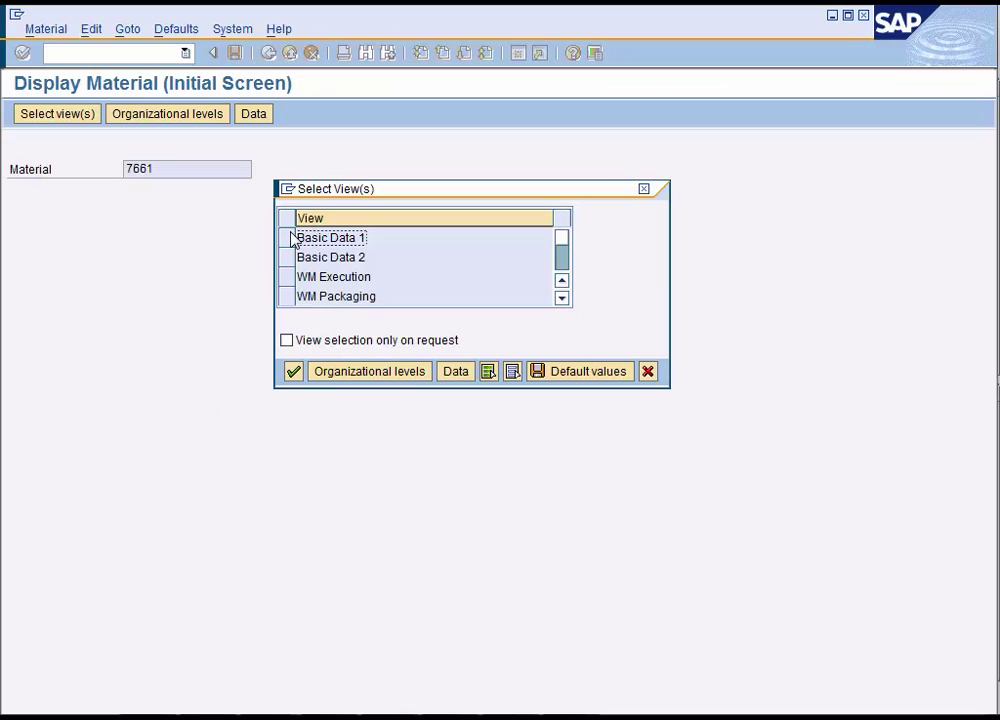
click(289, 240)
click(289, 258)
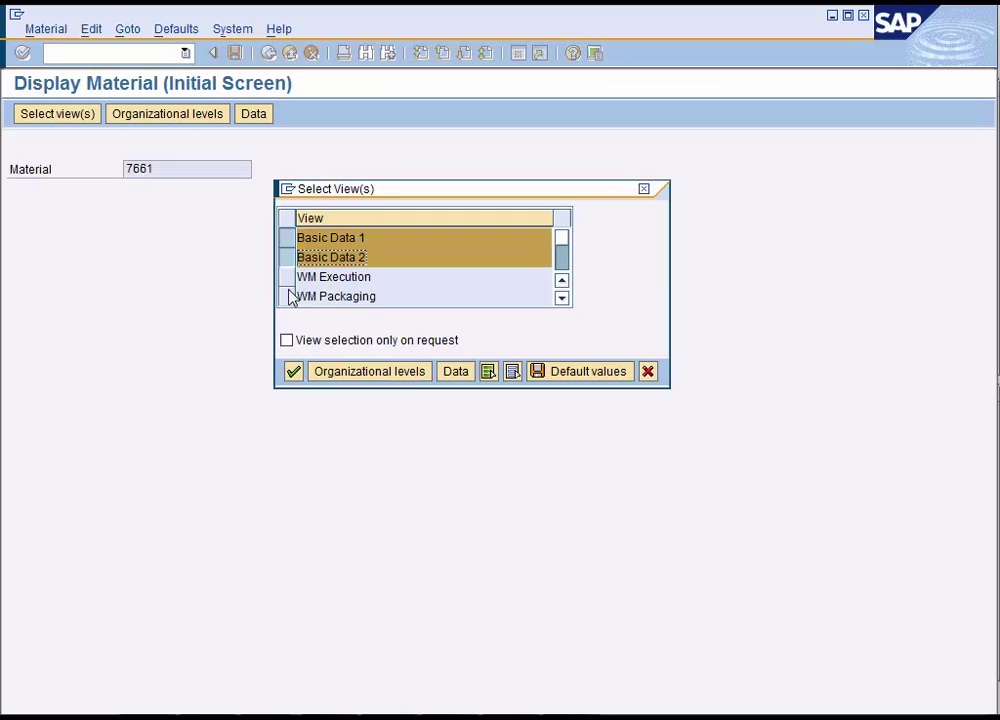
click(294, 373)
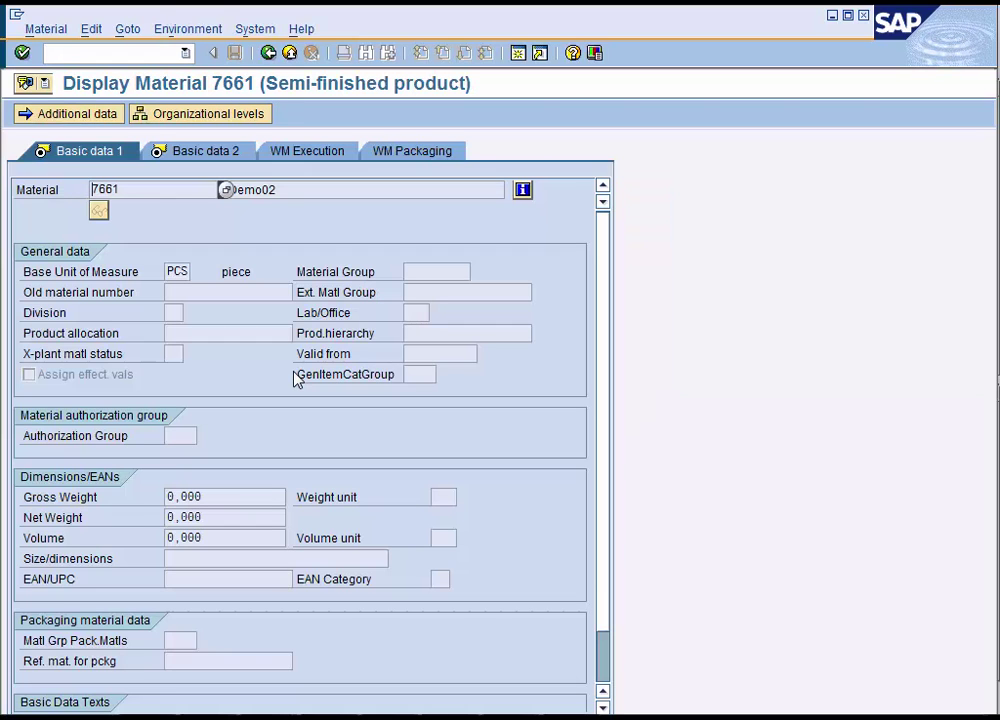
click(268, 53)
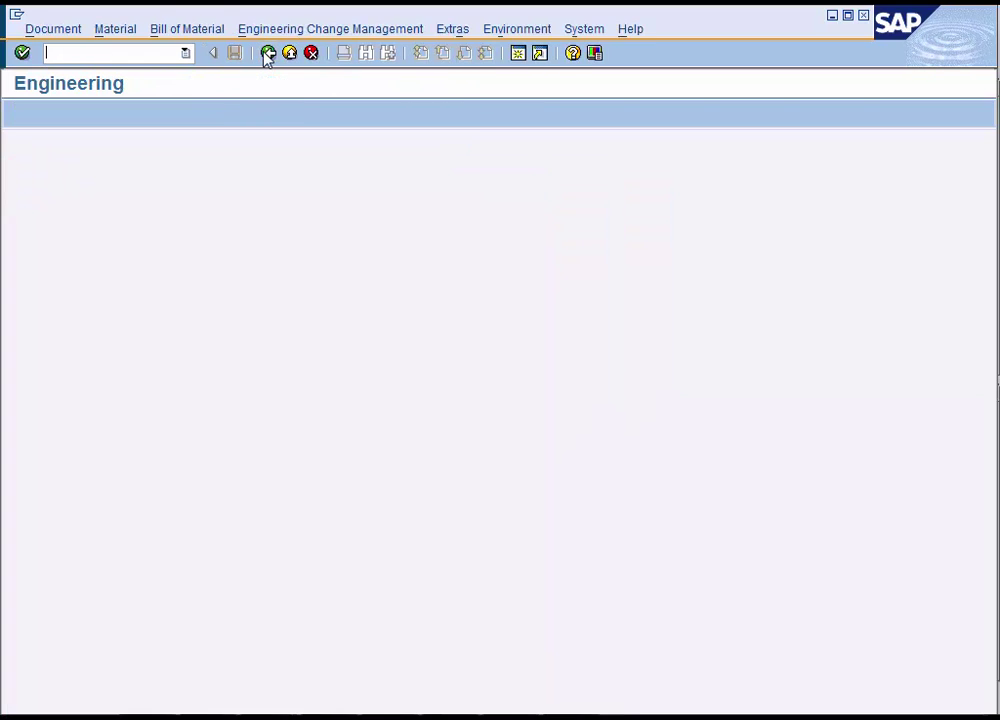